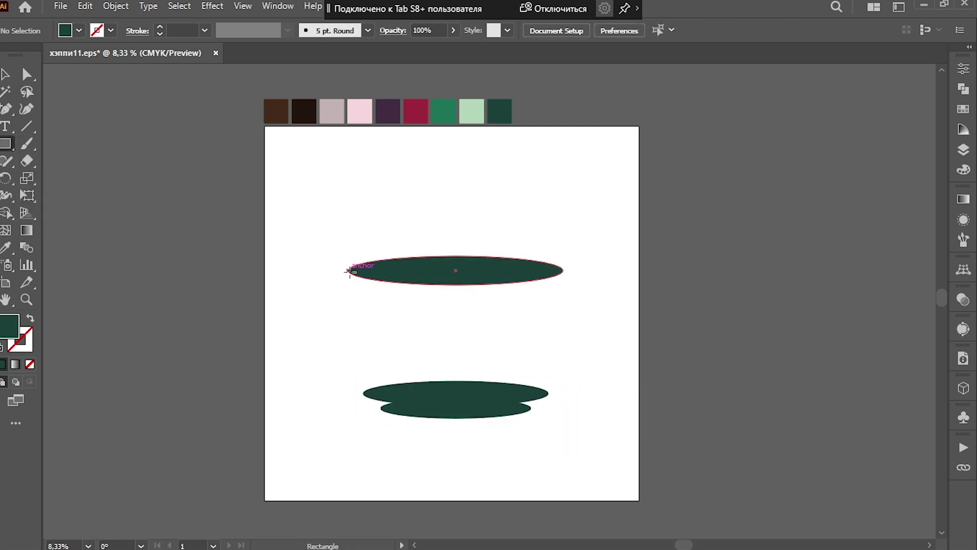
Draw a rectangle from the top ellipse's left anchor down past the base ellipses.
left_click_drag(350, 270, 564, 407)
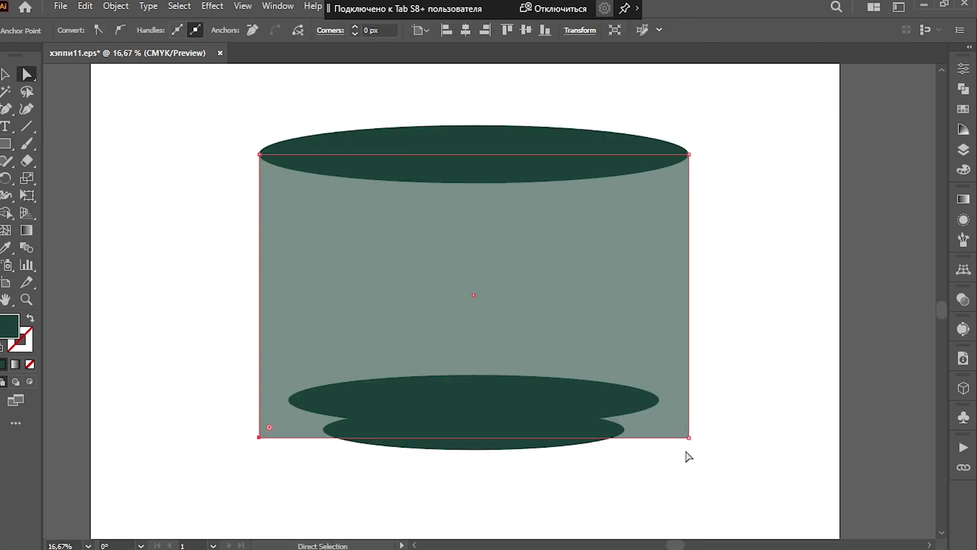
Pull the body's bottom corners inward to taper it, add side anchors, and round the lower corners.
left_click_drag(261, 432, 328, 433)
left_click_drag(683, 435, 614, 441)
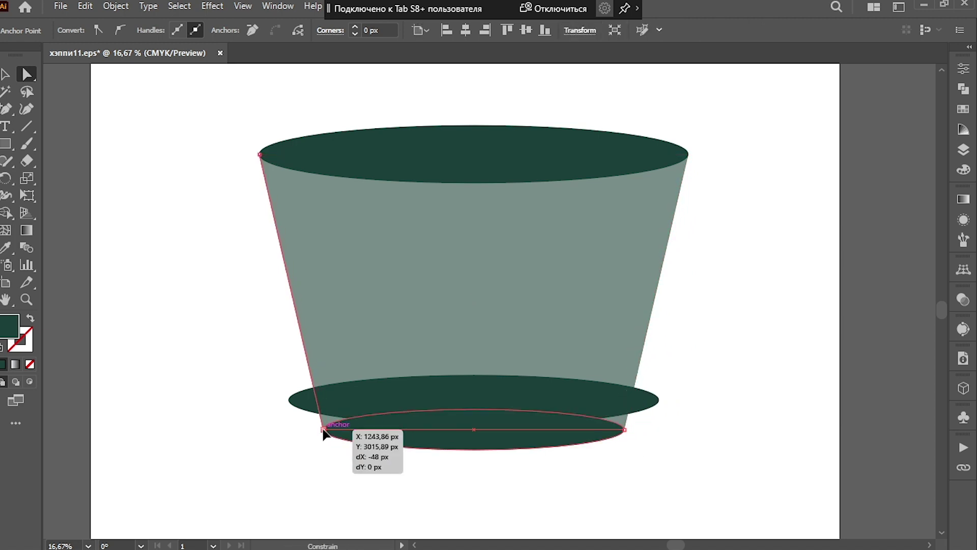
key("p")
left_click(316, 399)
left_click(632, 407)
key("ctrl+equal")
left_click_drag(661, 422, 672, 402)
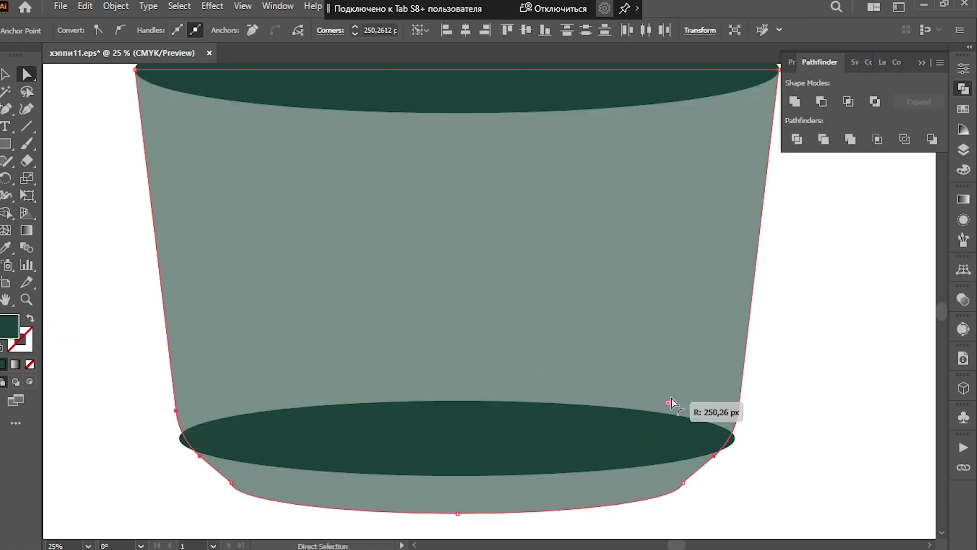
key("ctrl+minus")
Merge the top ellipse and body pieces into one dark green cup with Shape Builder.
key("v")
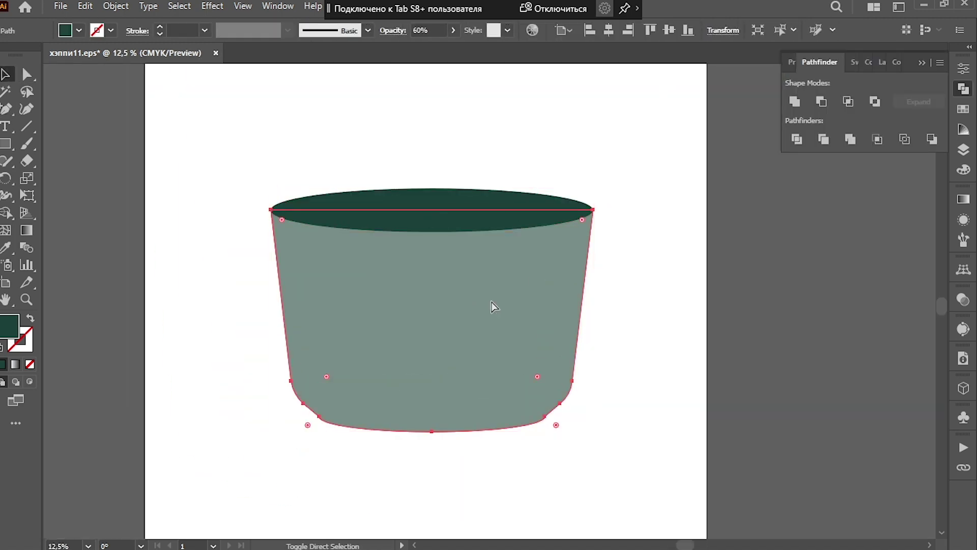
left_click(461, 210)
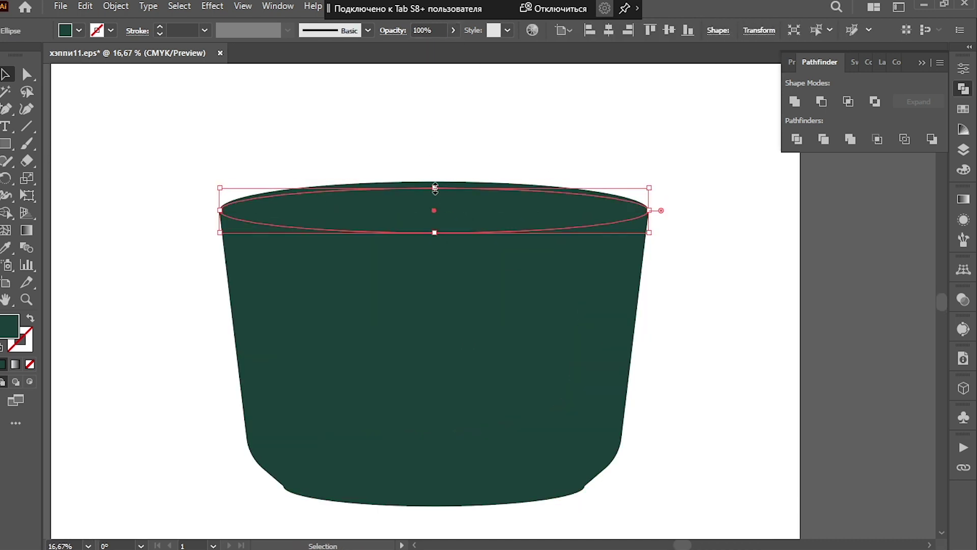
left_click(474, 207)
key("ctrl+minus")
left_click(430, 343)
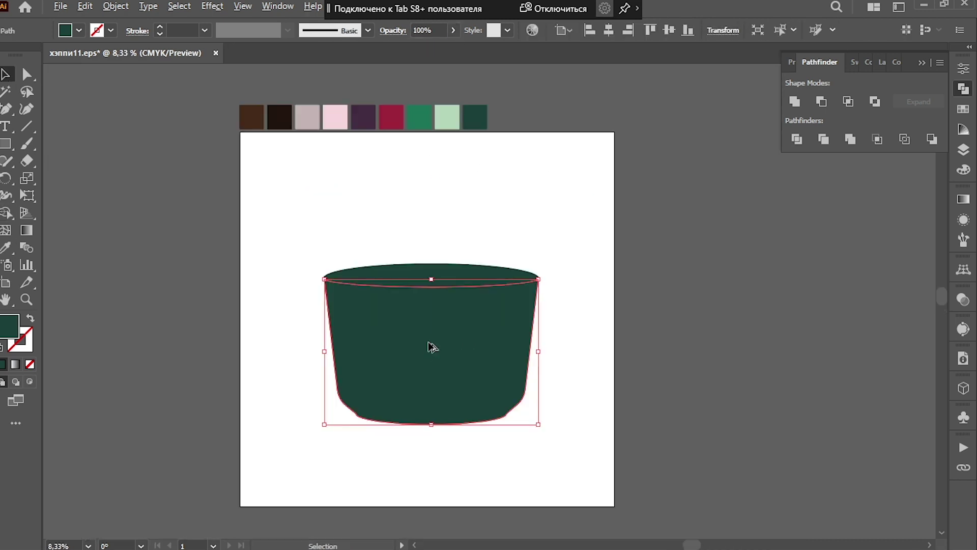
Add a large saucer ellipse and a dark ellipse copy below the cup base.
scroll(574, 258, "up", 4)
scroll(441, 312, "up", 2)
scroll(502, 362, "down", 4)
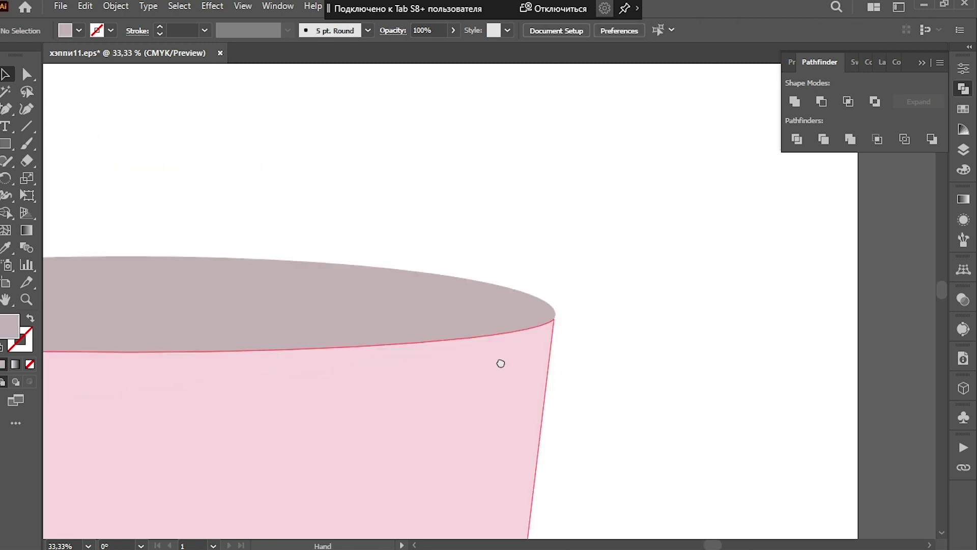
scroll(127, 376, "down", 2)
scroll(594, 210, "down", 3)
left_click_drag(590, 239, 578, 442)
scroll(578, 442, "down", 1)
left_click_drag(499, 430, 634, 454)
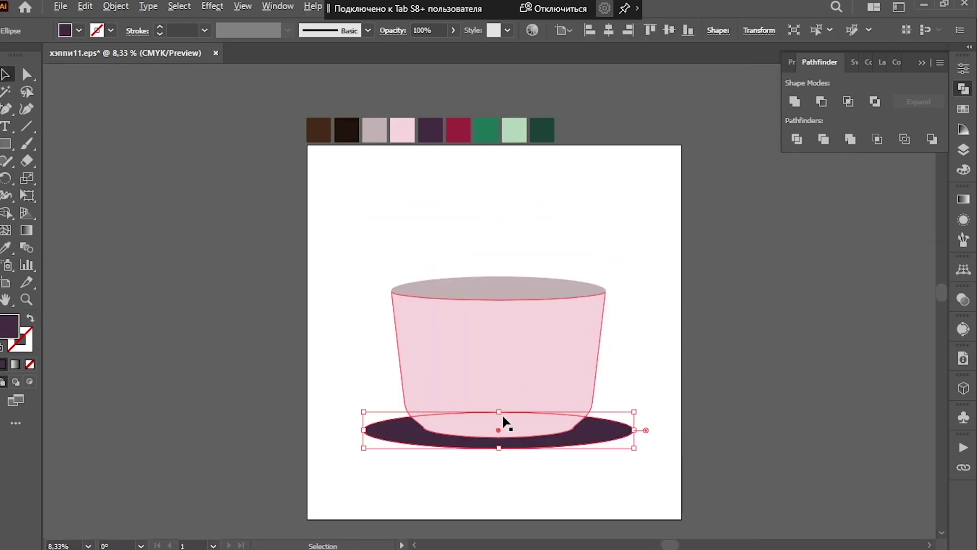
scroll(578, 481, "up", 1)
left_click_drag(447, 430, 516, 465)
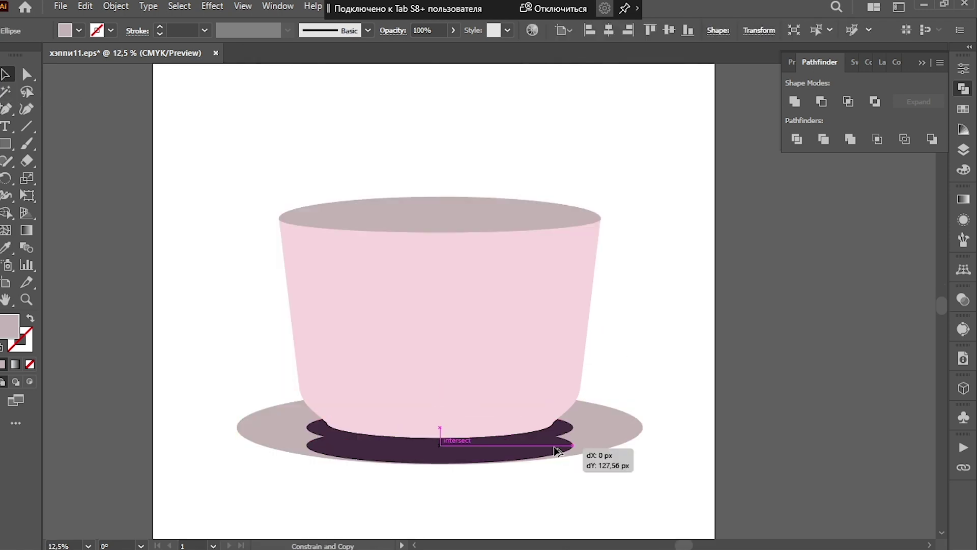
Cut the dark ellipse from the saucer with Minus Front, leaving a light mauve ring.
left_click(569, 435, "shift")
key("ctrl+8")
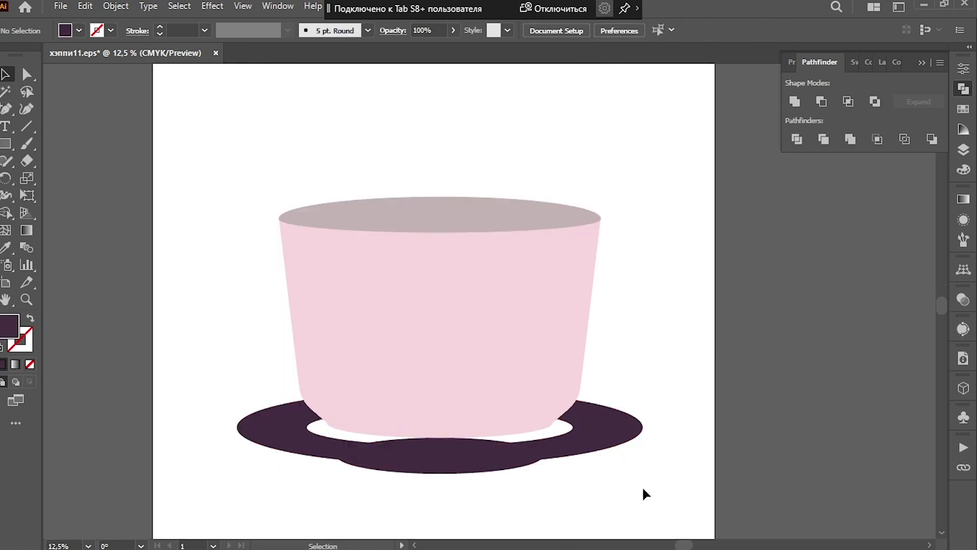
left_click(439, 387)
left_click(465, 458)
key("i")
left_click(4, 76)
left_click(447, 436)
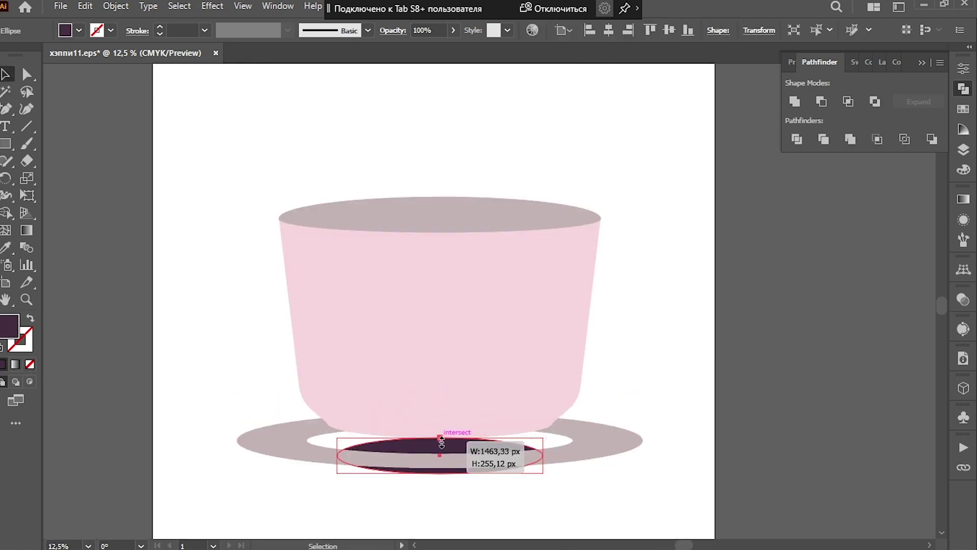
Move the cup body down so it sits on the saucer.
left_click_drag(489, 274, 528, 306)
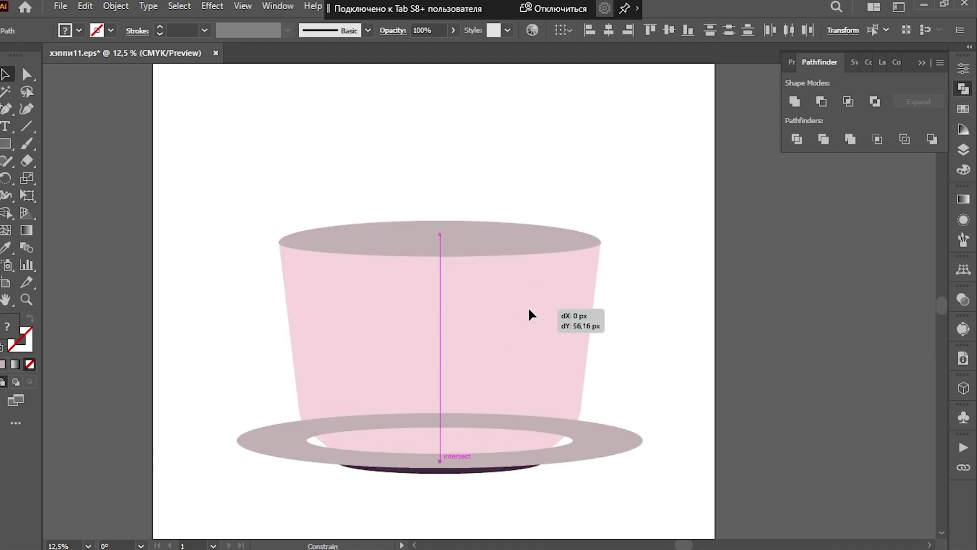
left_click(630, 453)
left_click(559, 440)
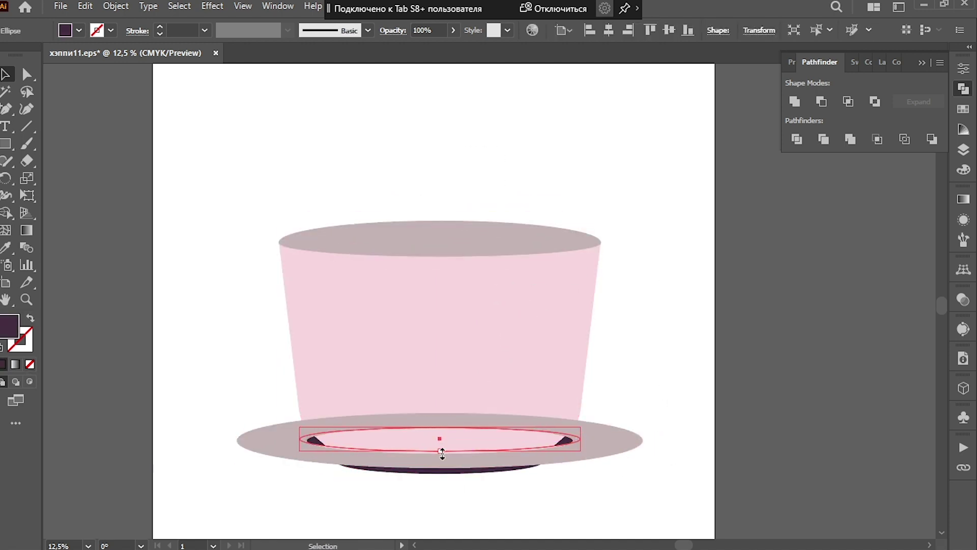
left_click_drag(446, 295, 454, 321)
Enlarge the cup body to fit the saucer ring.
left_click(631, 448)
key("ctrl+plus")
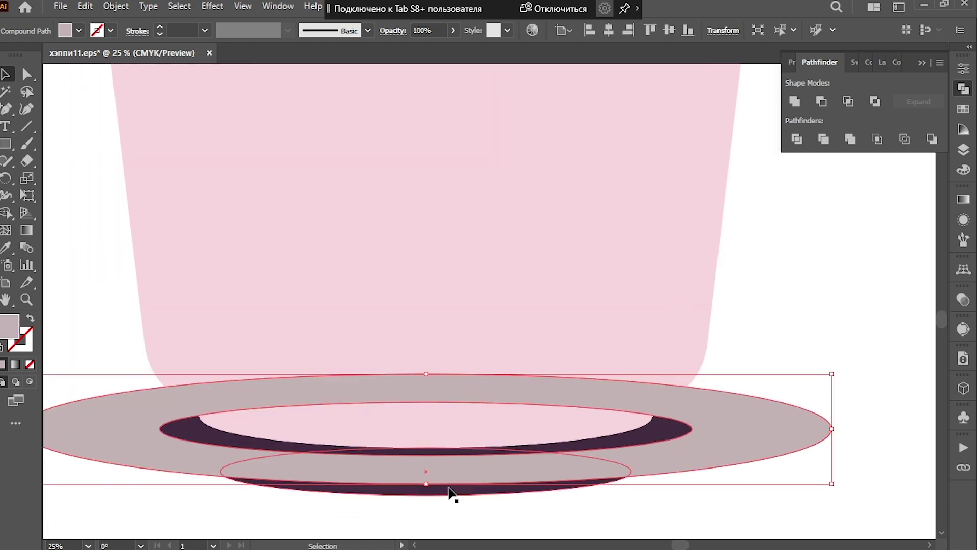
key("v")
left_click(703, 331)
left_click_drag(755, 448, 840, 475)
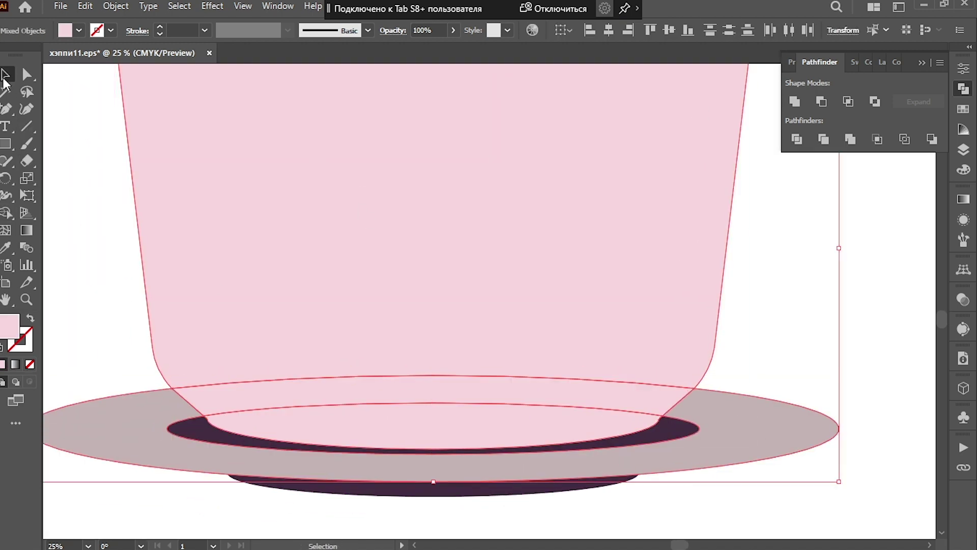
key("ctrl+minus")
left_click(741, 288)
scroll(742, 288, "down", 1)
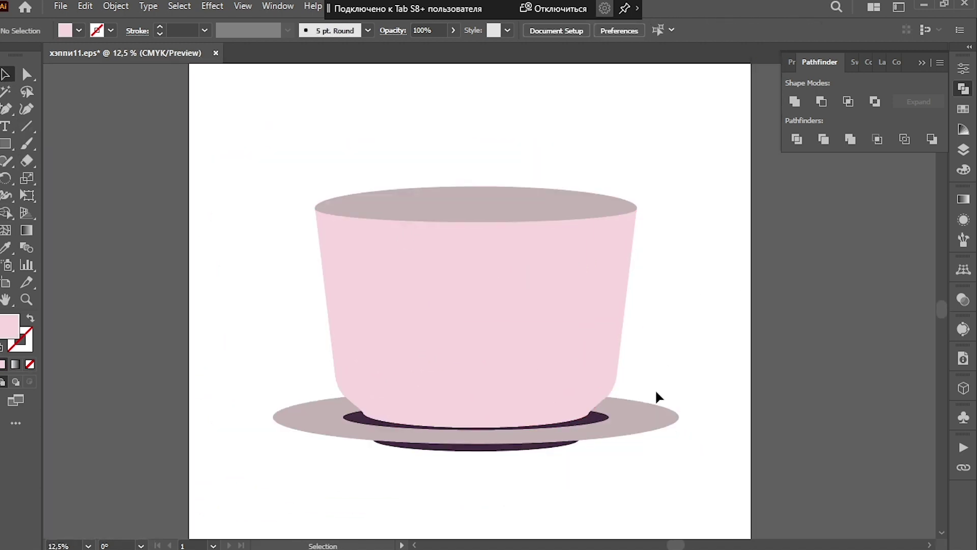
scroll(564, 400, "up", 2)
Pull the cup's bottom anchors down to deepen its bottom curve.
key("a")
left_click(372, 415)
left_click_drag(372, 415, 373, 426)
left_click_drag(151, 394, 155, 398)
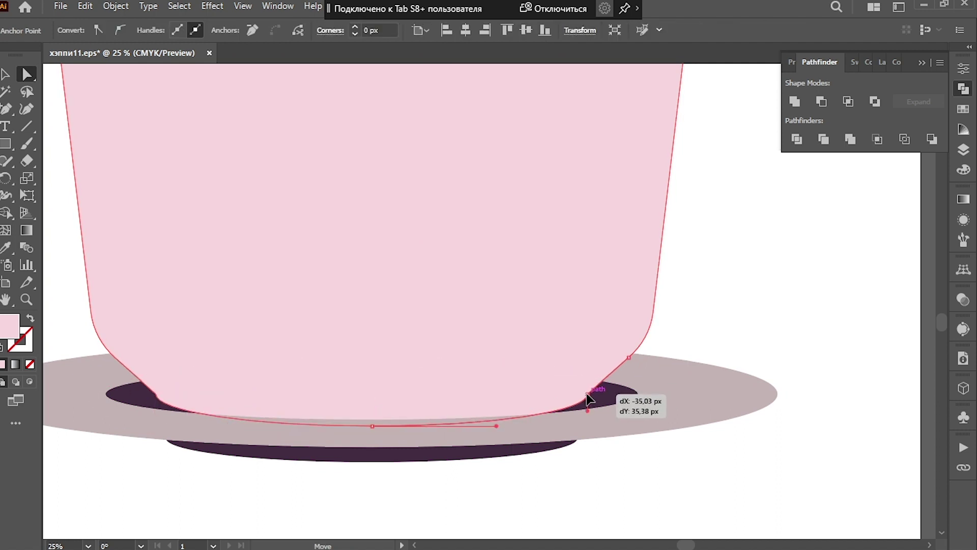
left_click_drag(588, 398, 596, 395)
scroll(689, 363, "down", 1)
scroll(78, 240, "up", 1)
Draw a curve along the rim with a 40 pt tapered stroke.
key("shift+grave")
left_click(66, 225)
left_click(196, 244)
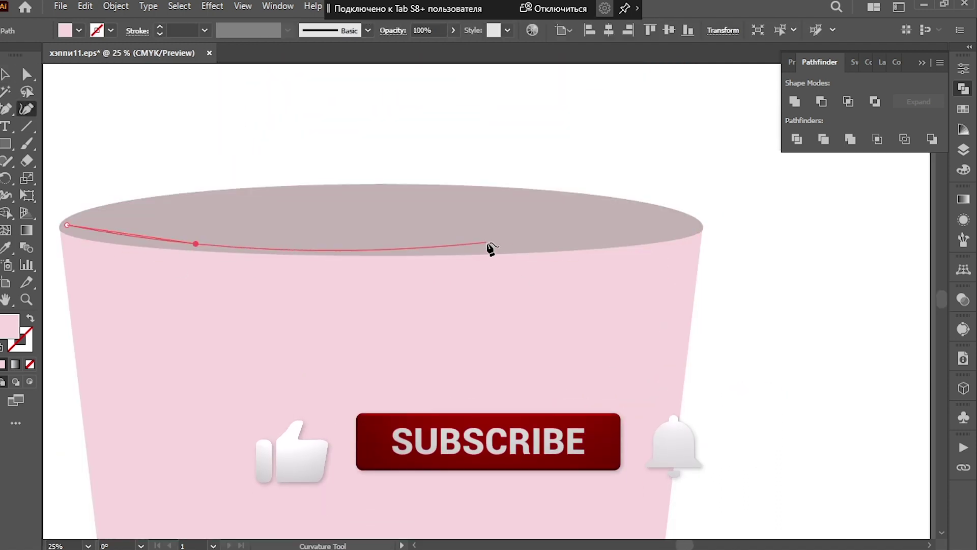
left_click(683, 237)
key("v")
key("shift+x")
left_click(204, 30)
left_click(223, 327)
left_click(138, 31)
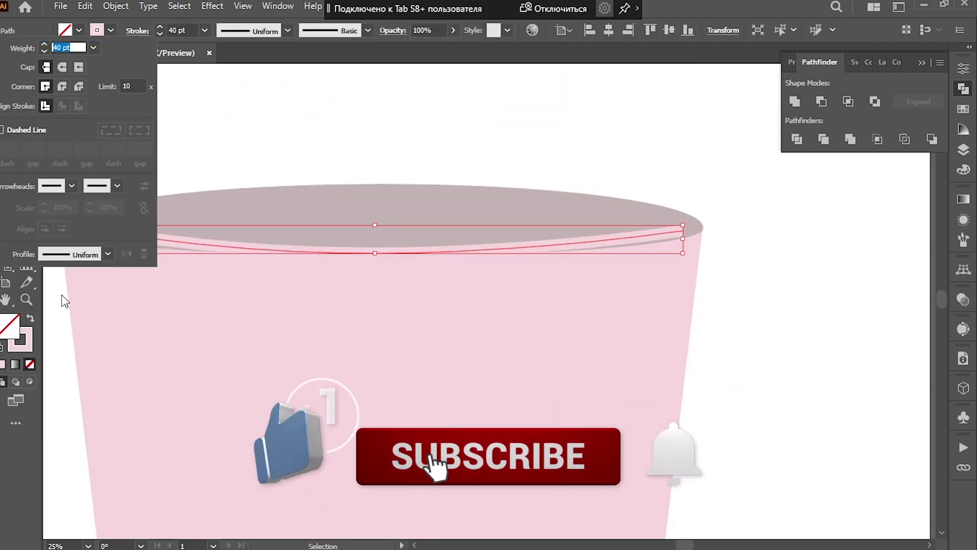
key("Escape")
Adjust the rim curve's end anchors to follow the rim.
key("a")
left_click_drag(683, 238, 693, 229)
left_click_drag(78, 227, 79, 230)
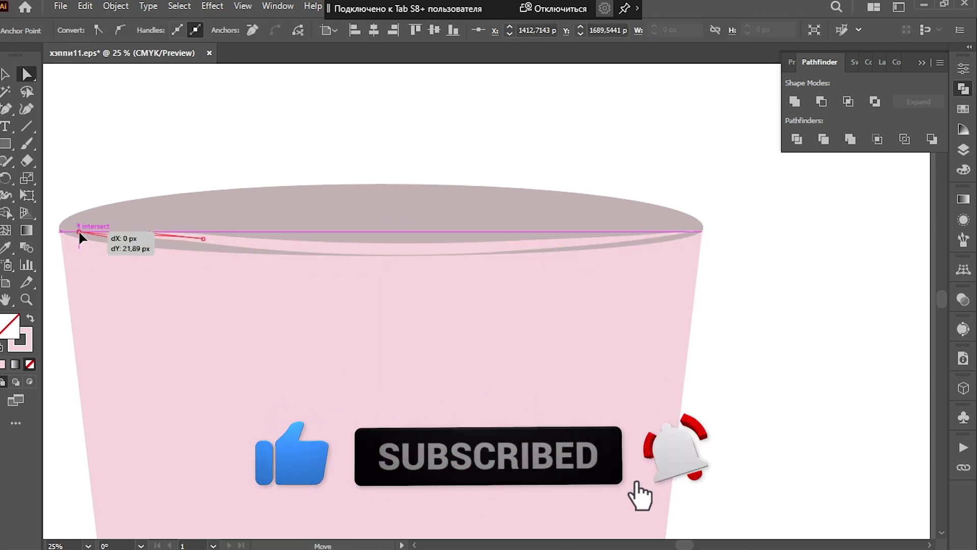
left_click_drag(523, 251, 703, 245)
key("v")
key("ctrl+minus")
left_click(395, 151)
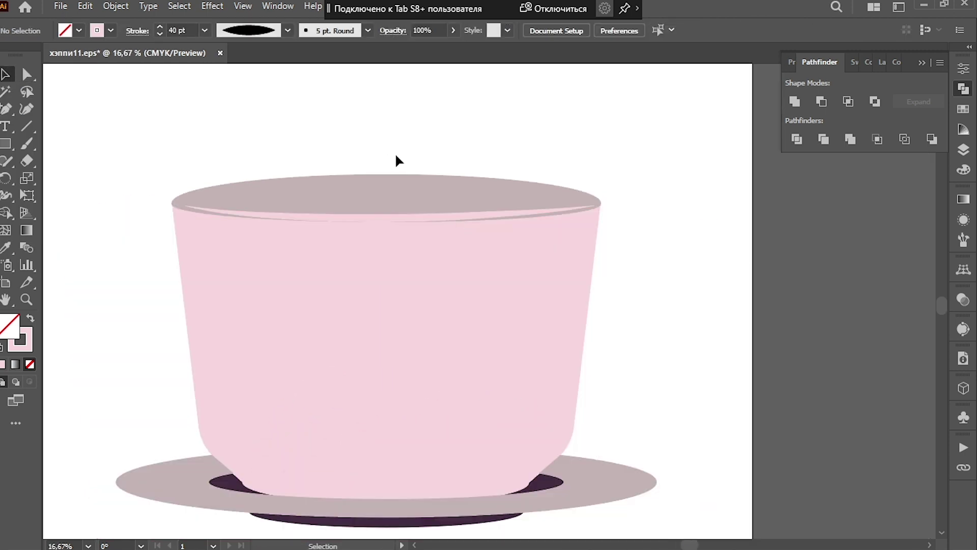
left_click(387, 218)
Make the rim line white, position it under the rim, and raise its right end.
double_click(19, 338)
left_click(934, 126)
key("ctrl+plus")
left_click_drag(461, 220, 524, 356)
left_click(524, 273)
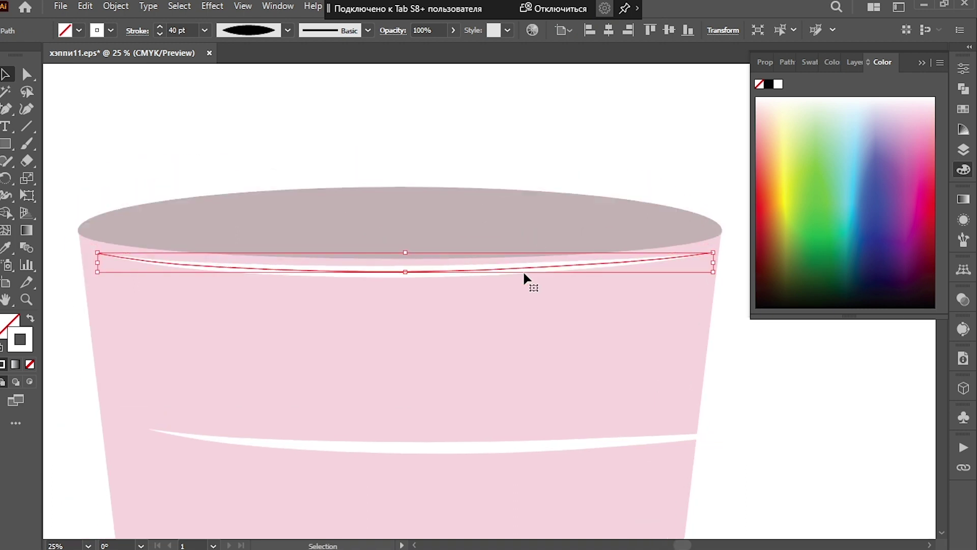
key("a")
left_click_drag(713, 253, 715, 243)
key("v")
key("ctrl+minus")
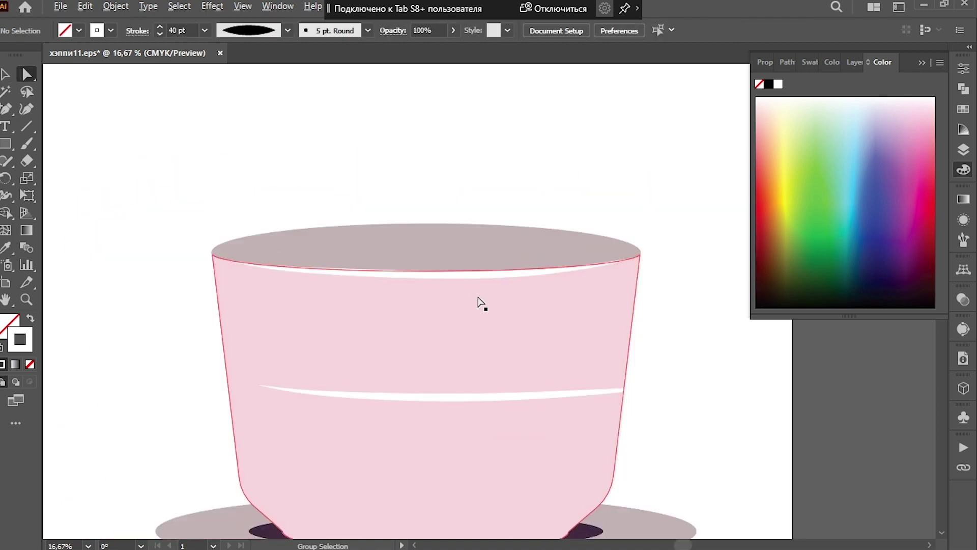
Draw a large ellipse over the cup body for shading.
key("ctrl+plus")
key("ctrl+minus")
key("ctrl+plus")
key("ctrl+minus")
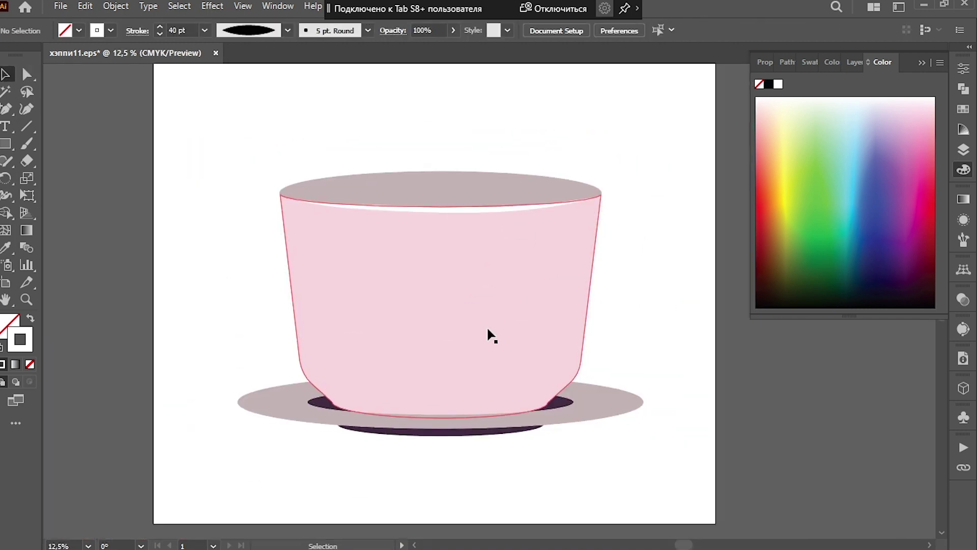
key("l")
left_click_drag(224, 97, 505, 367)
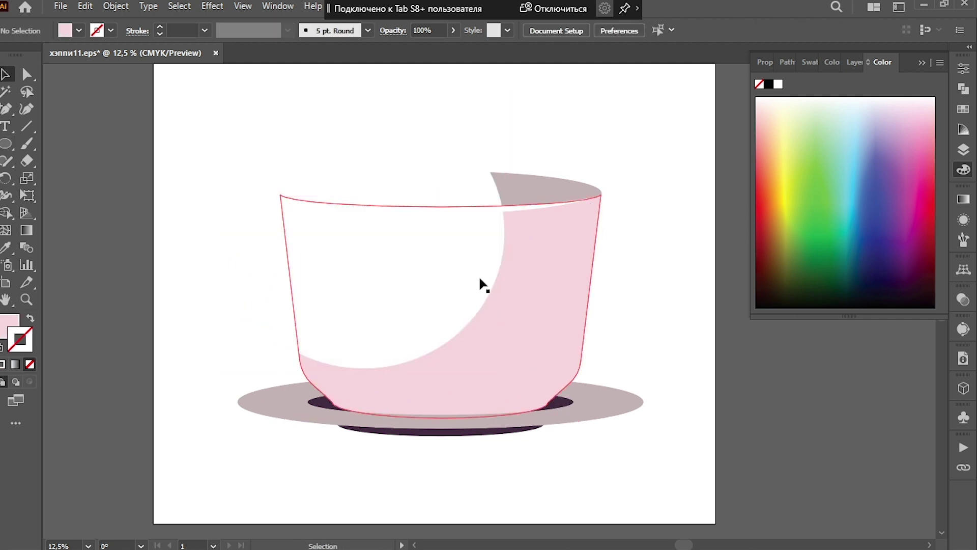
Lower the shading shape's opacity to 74% and give it a linear gradient fill.
left_click(454, 30)
left_click_drag(453, 47, 439, 55)
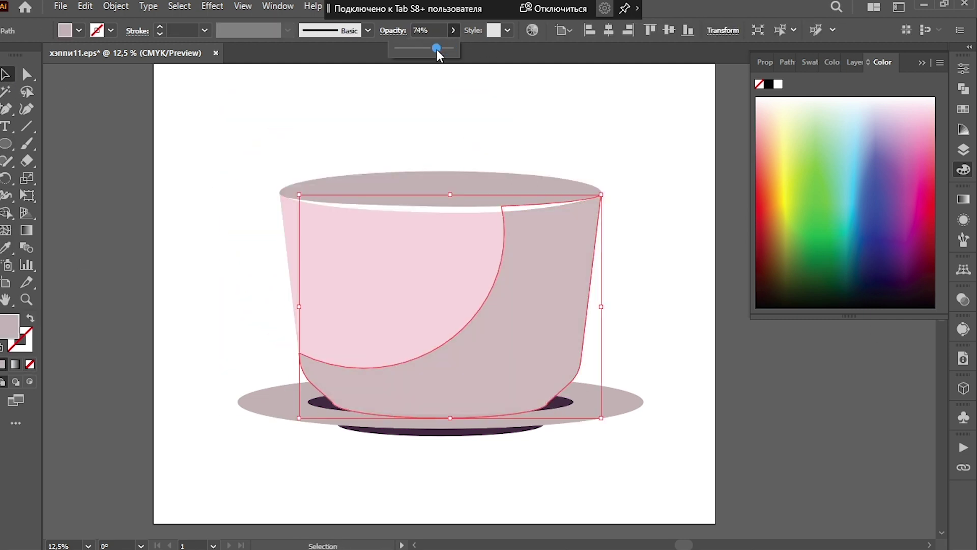
left_click(963, 199)
left_click(797, 219)
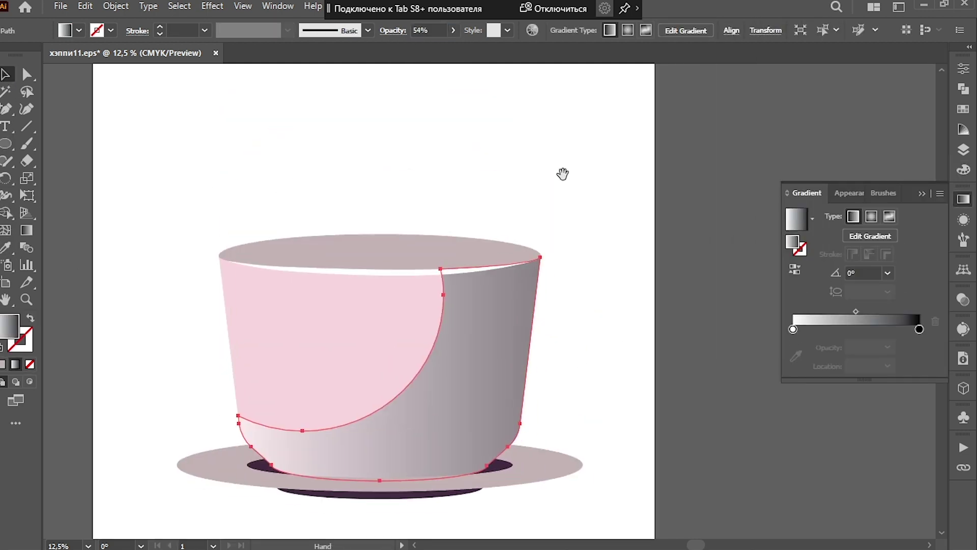
key("ctrl+minus")
left_click(920, 329)
key("ctrl+plus")
scroll(450, 100, "up", 2)
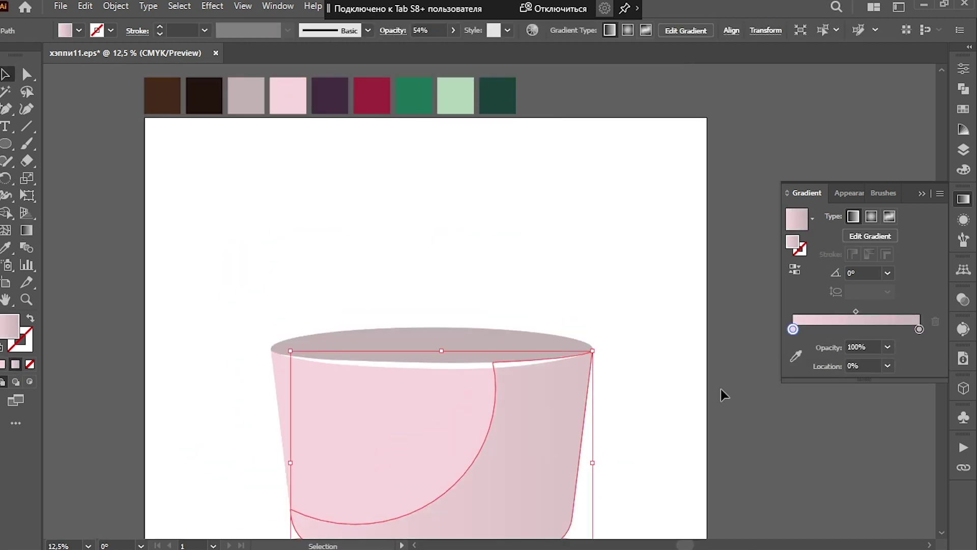
key("ctrl+minus")
key("ctrl+minus")
key("ctrl+plus")
key("ctrl+plus")
Give the pink highlight piece a gradient with its left stop at 0% opacity.
left_click(550, 343)
key("period")
left_click(888, 365)
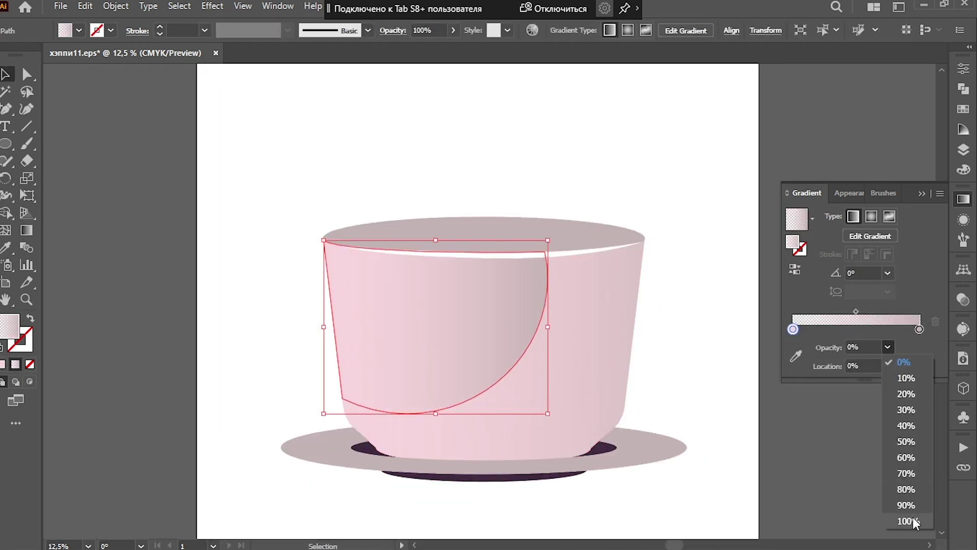
left_click(920, 329)
left_click(793, 329)
key("g")
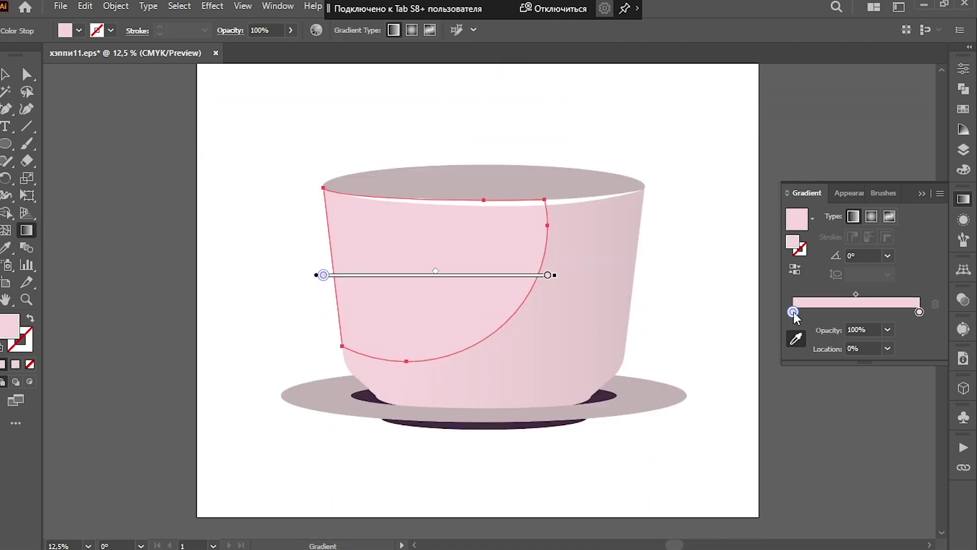
double_click(793, 311)
Adjust the right stop of the top rim ellipse's gradient.
left_click(560, 229)
left_click(964, 199)
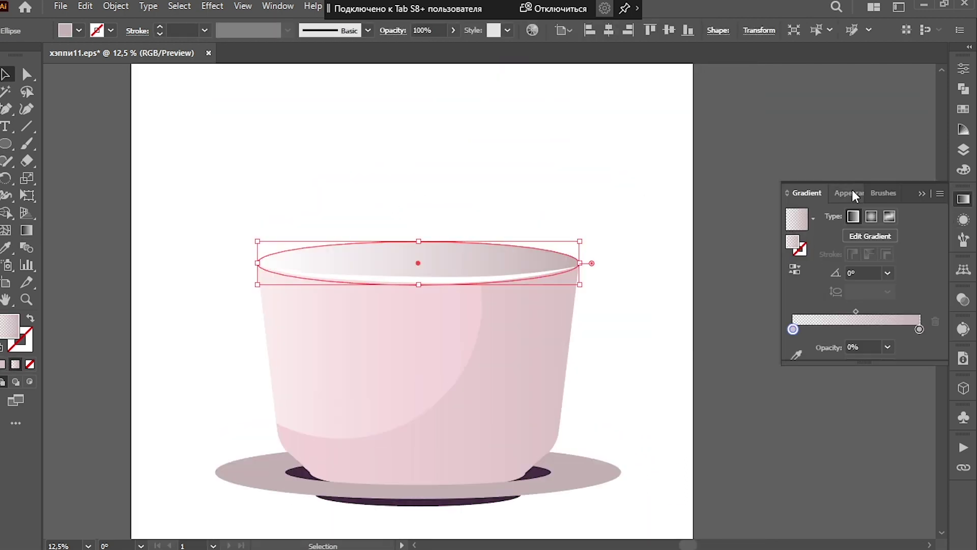
left_click(888, 366)
left_click(920, 328)
left_click(925, 195)
left_click(784, 252)
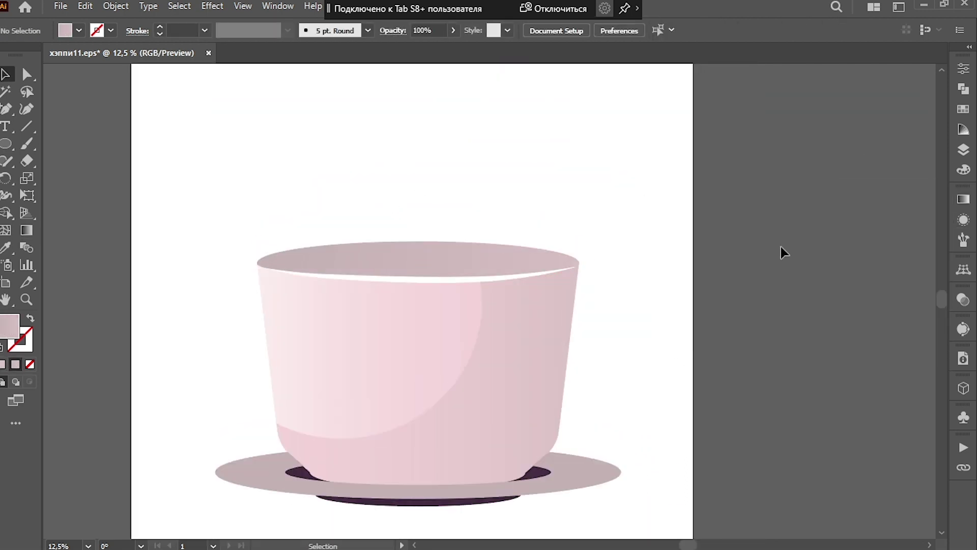
Draw a flattened ellipse over the saucer around the cup base.
key("a")
left_click(600, 423)
mouse_move(165, 306)
left_mouse_down()
mouse_move(562, 436)
mouse_move(550, 452)
left_mouse_up()
key("v")
left_click_drag(360, 300, 360, 358)
Trim the saucer ellipse with Shape Builder, apply a gradient, and draw a left-side reflection shape.
key("shift+m")
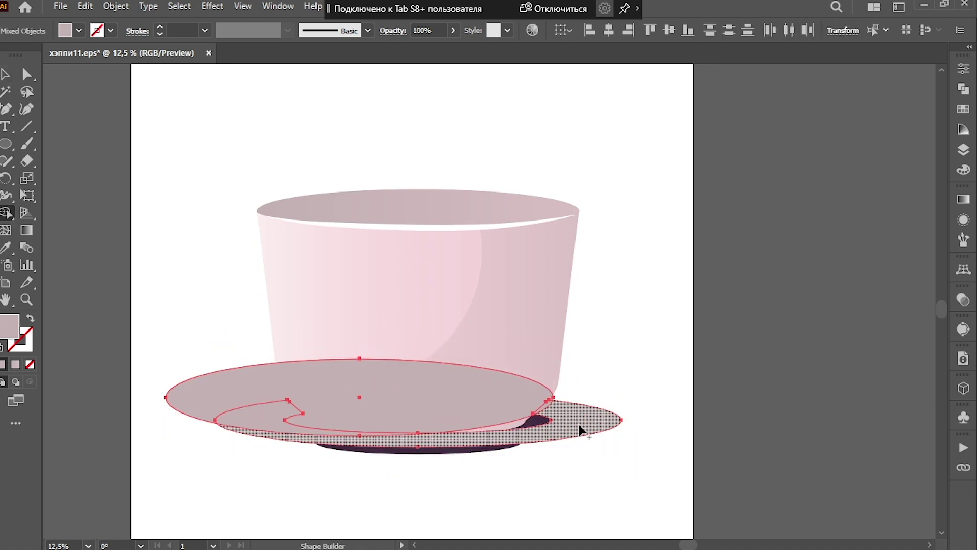
left_click_drag(578, 387, 272, 418)
left_click(964, 199)
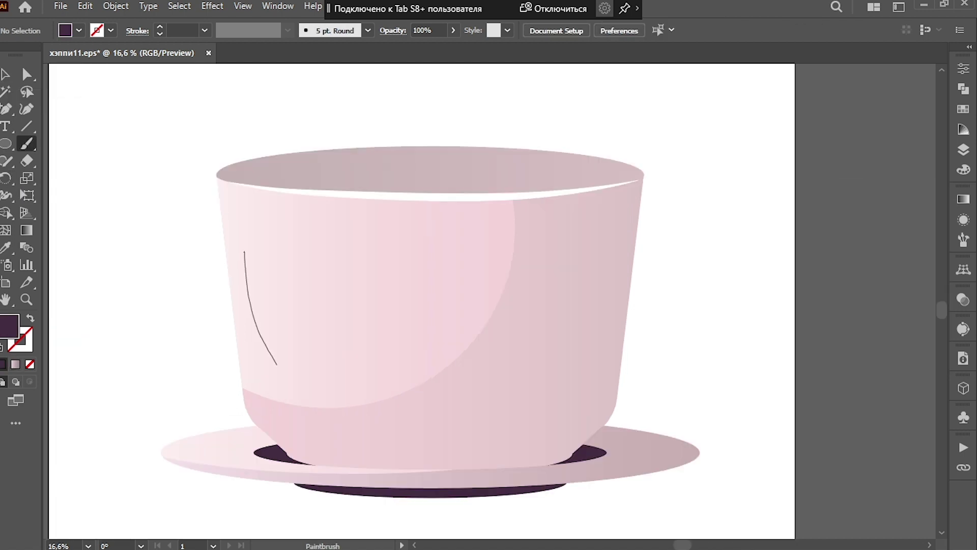
left_click_drag(276, 363, 284, 192)
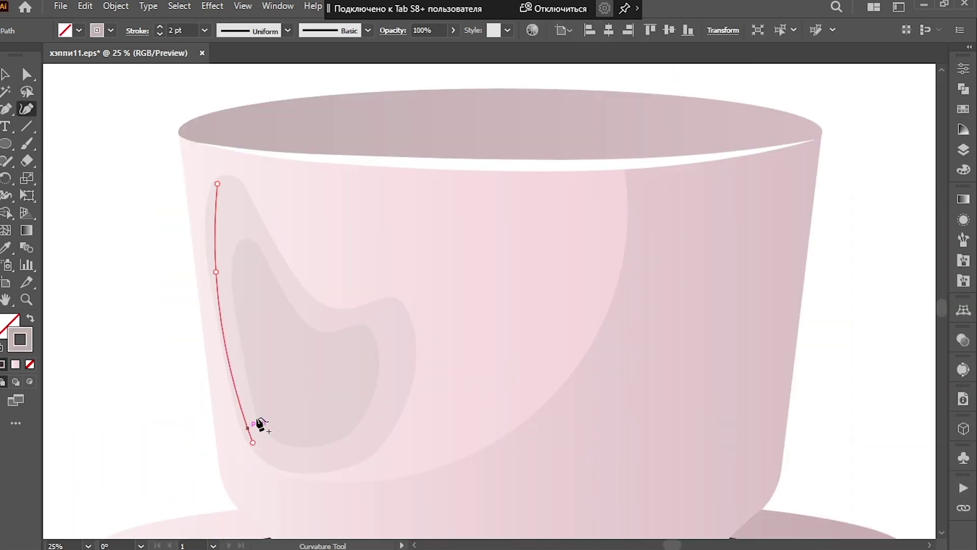
Set the stroke weight to 6 pt with a tapered width profile.
left_click(204, 30)
left_click(178, 172)
left_click(288, 30)
left_click(250, 56)
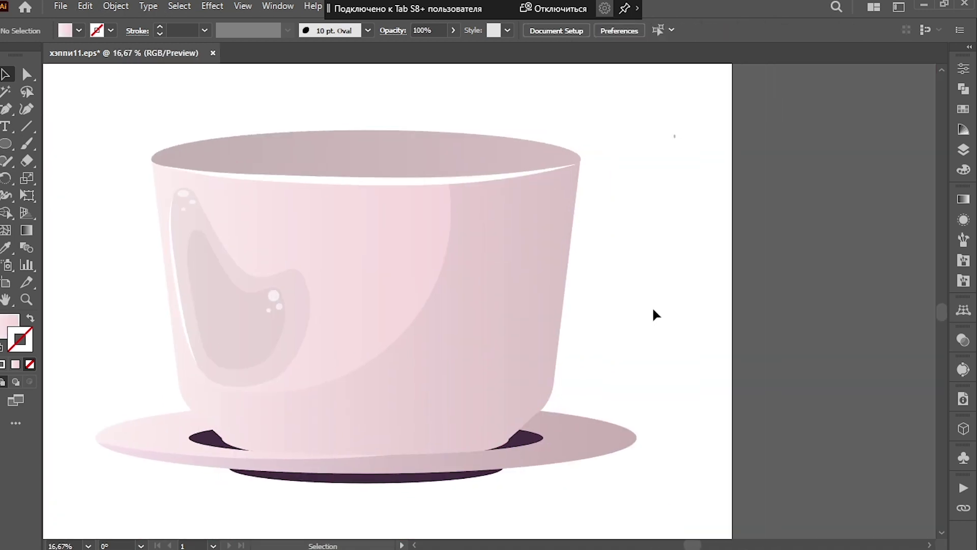
Draw a curved reflection shape along the cup's lower right base and resize it.
left_click(543, 363)
left_click(517, 417)
left_click(433, 438)
left_click(369, 438)
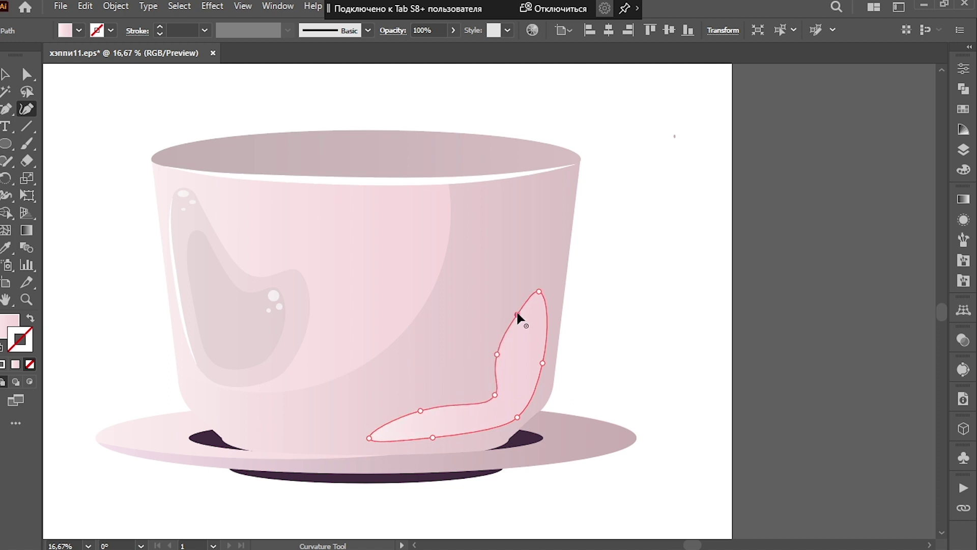
left_click(517, 316)
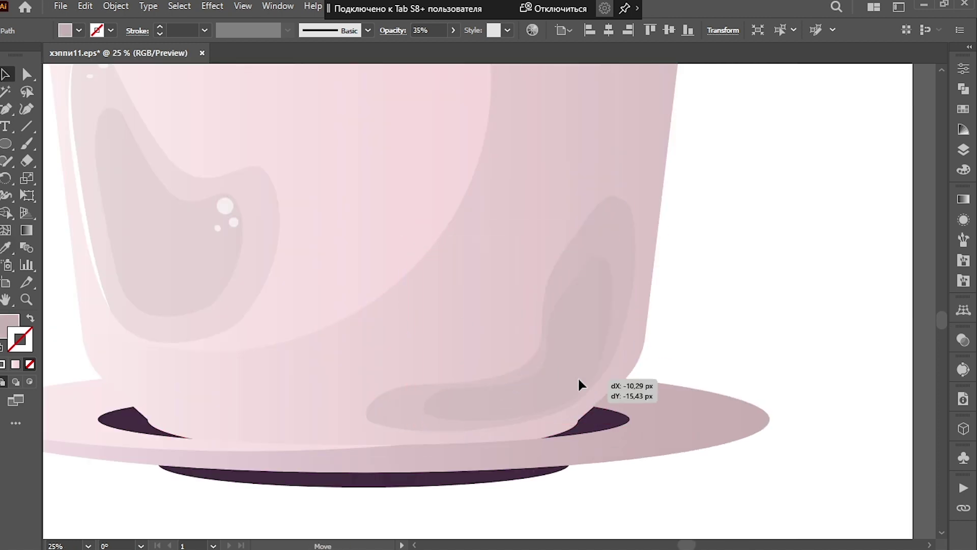
left_click_drag(621, 228, 571, 378)
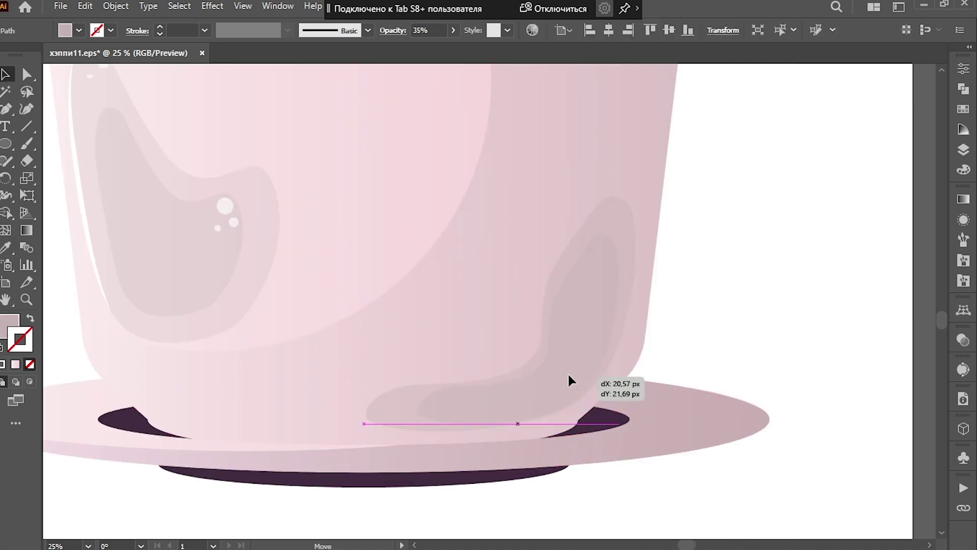
scroll(682, 506, "up", 3)
scroll(683, 506, "down", 3)
scroll(663, 409, "up", 1)
left_click(663, 409)
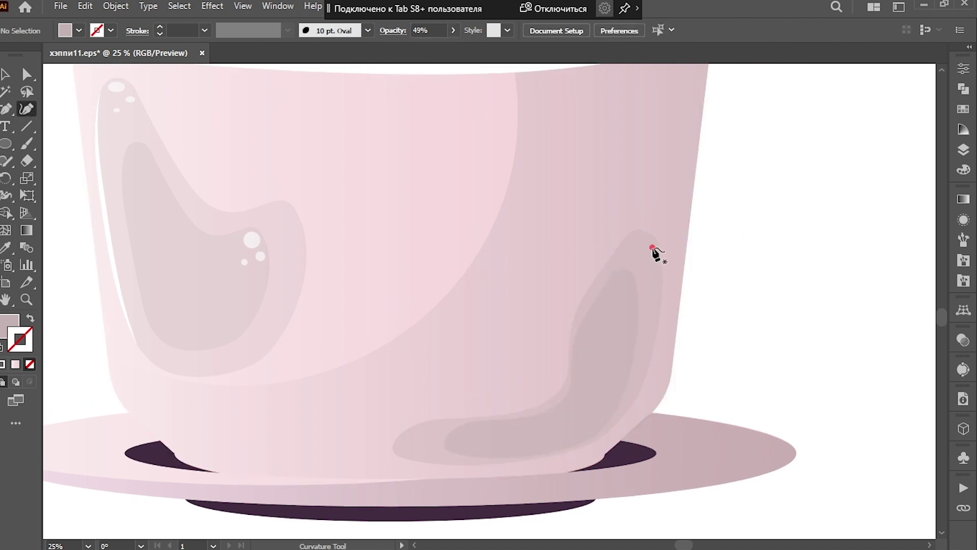
Make the edge curve a white stroke and align its end with the cup edge.
left_click(424, 452)
key("v")
left_click(79, 31)
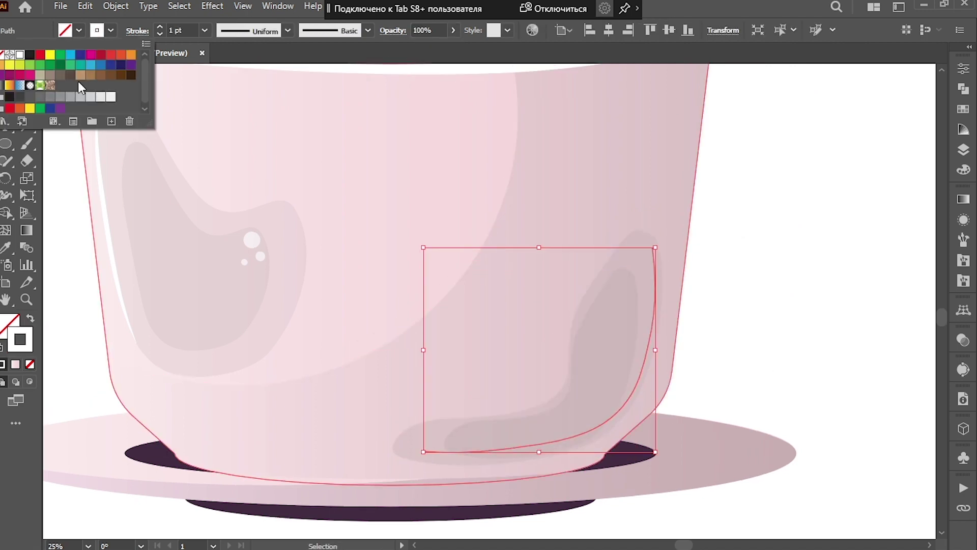
left_click(137, 30)
scroll(626, 390, "up", 1)
key("a")
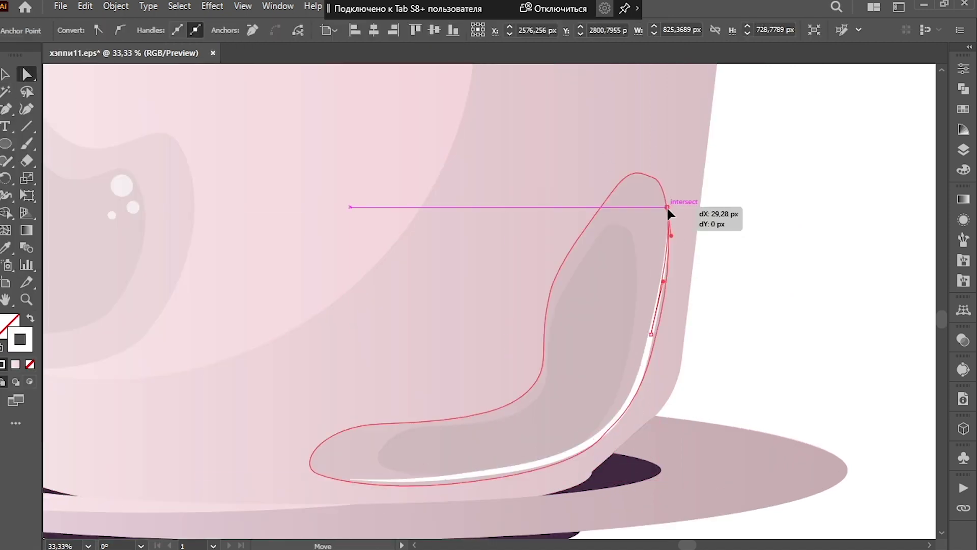
left_click(458, 477)
left_click_drag(358, 487, 358, 487)
key("v")
scroll(358, 486, "down", 1)
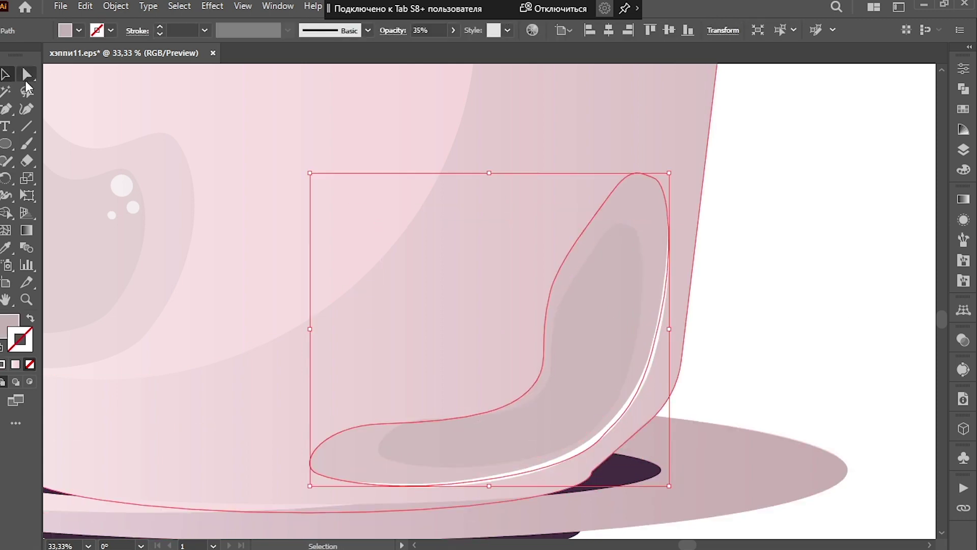
left_click(666, 245)
Pick a new fill colour for a cup path in the colour picker.
key("ctrl+minus")
key("ctrl+minus")
key("ctrl+minus")
left_click(116, 6)
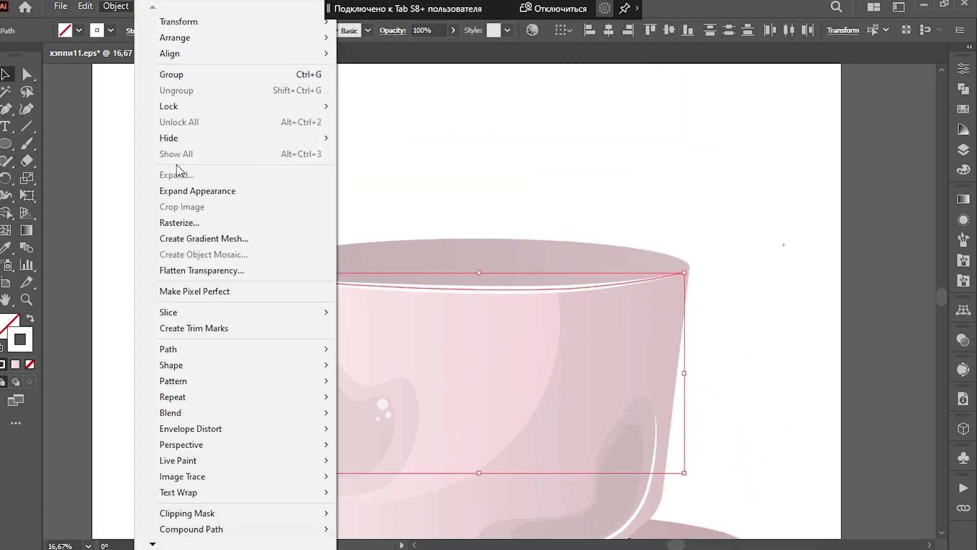
left_click(550, 400)
scroll(537, 434, "up", 2)
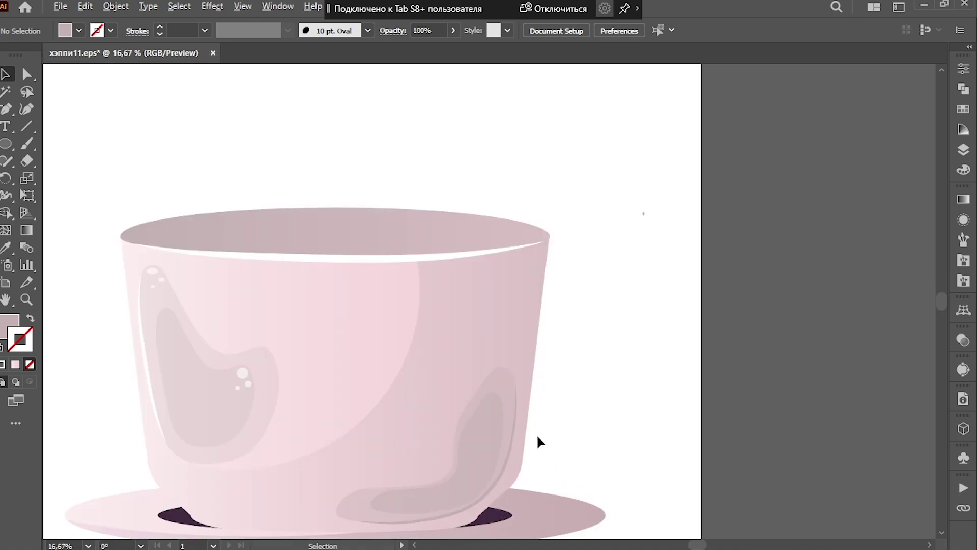
scroll(537, 434, "down", 2)
left_click(550, 433)
double_click(9, 323)
key("Escape")
key("i")
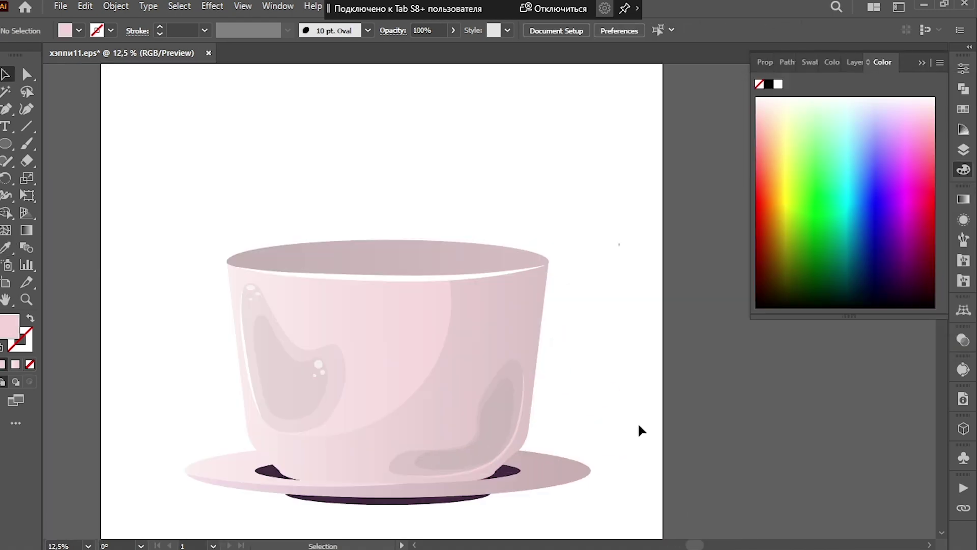
Move the small white shine ellipse onto the reflection and save the file.
scroll(639, 429, "up", 2)
key("v")
scroll(486, 397, "up", 2)
left_click_drag(356, 334, 669, 359)
scroll(513, 326, "down", 3)
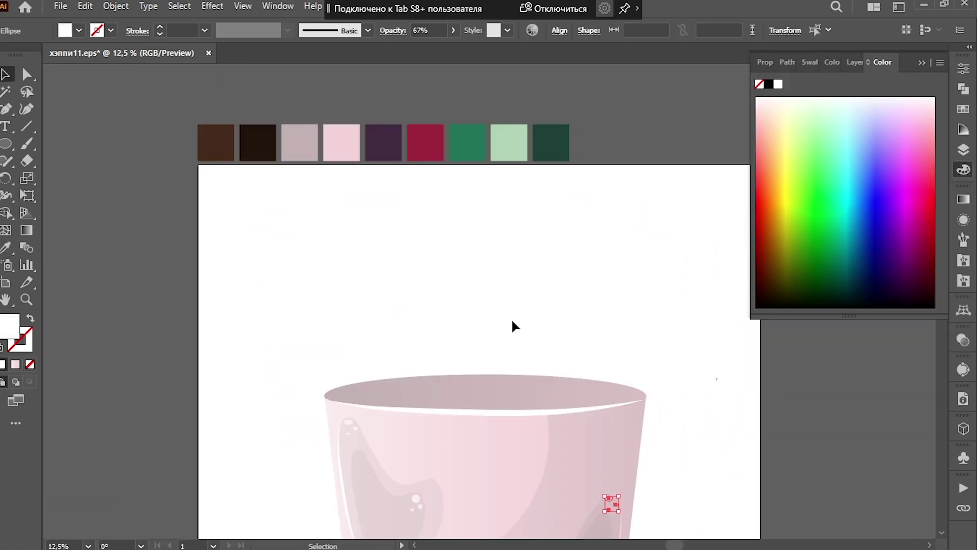
scroll(589, 349, "up", 3)
scroll(594, 323, "up", 2)
scroll(662, 381, "down", 5)
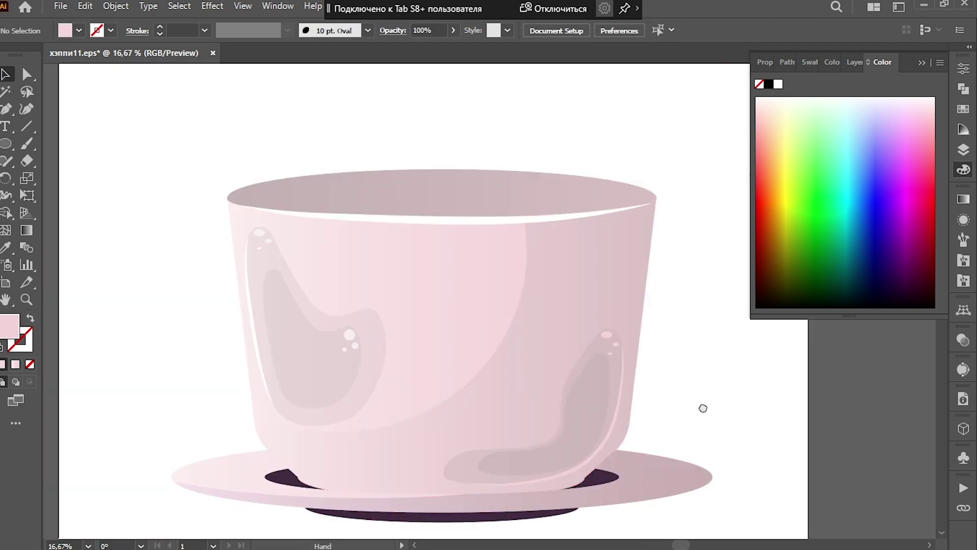
key("ctrl+shift+a")
scroll(655, 342, "up", 1)
key("ctrl+s")
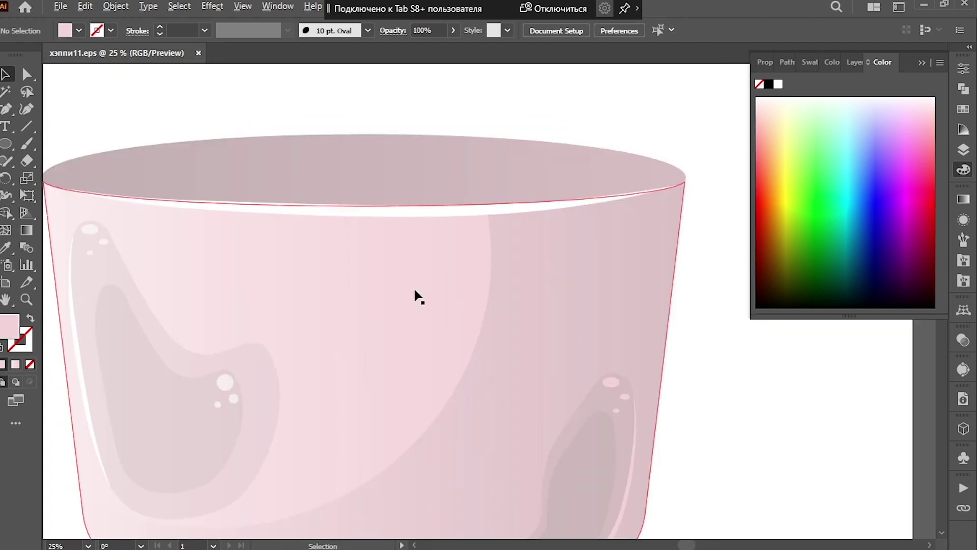
Draw a white eye ellipse on the cup and isolate the left eye.
left_click_drag(179, 281, 280, 428)
scroll(280, 427, "down", 2)
key("v")
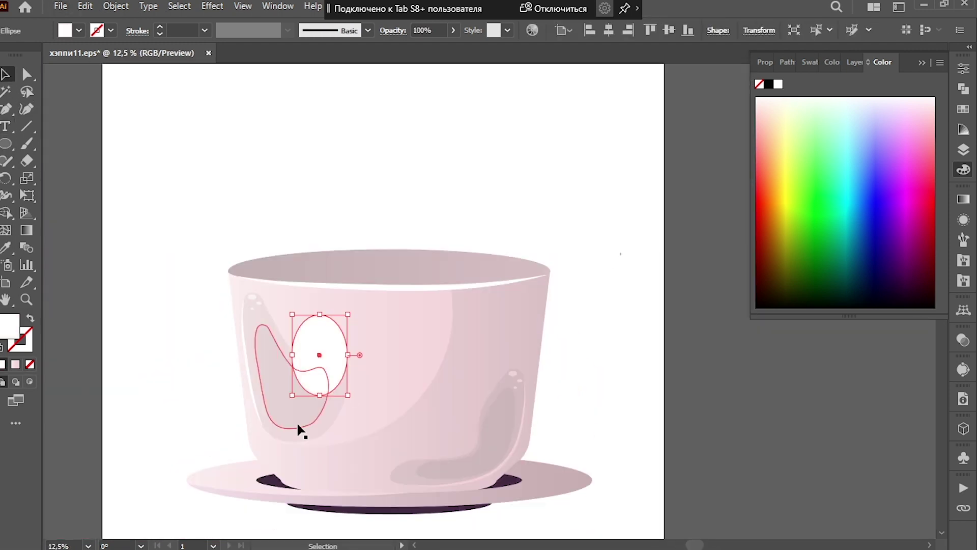
left_click(315, 345, "shift")
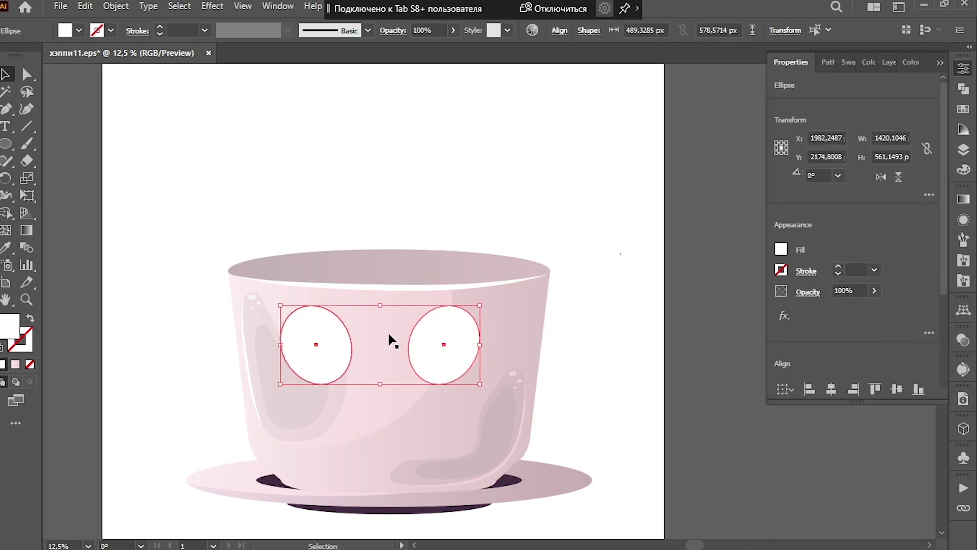
scroll(388, 340, "up", 2)
key("a")
left_click(284, 389)
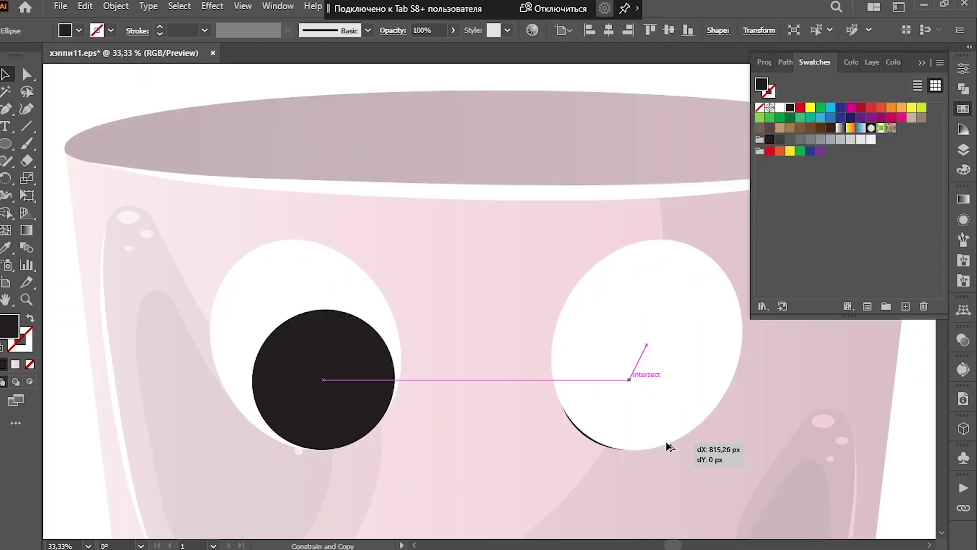
Copy the black pupil and white shine circle into the right eye.
left_click_drag(666, 447, 667, 406)
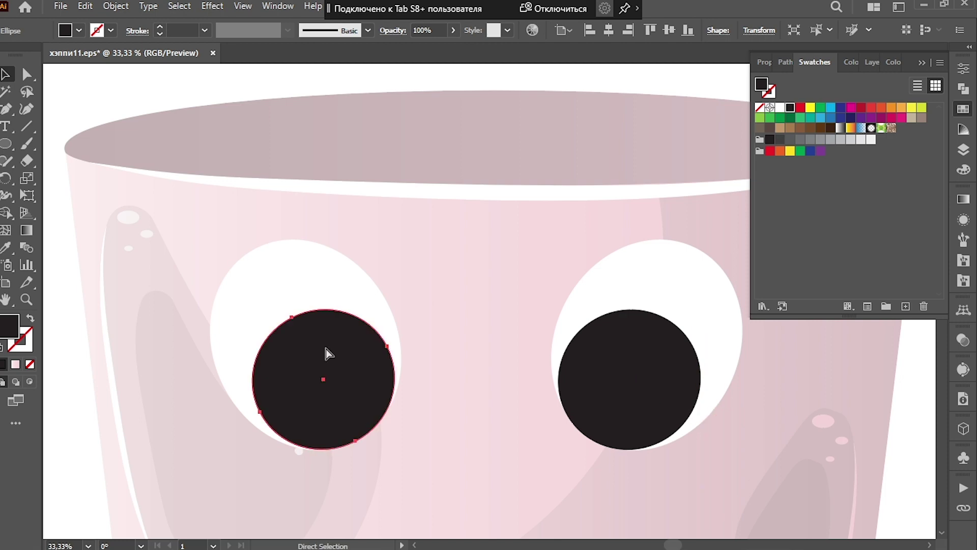
scroll(321, 305, "up", 1)
mouse_move(349, 331)
left_mouse_down()
mouse_move(386, 356)
mouse_move(368, 384)
left_mouse_up()
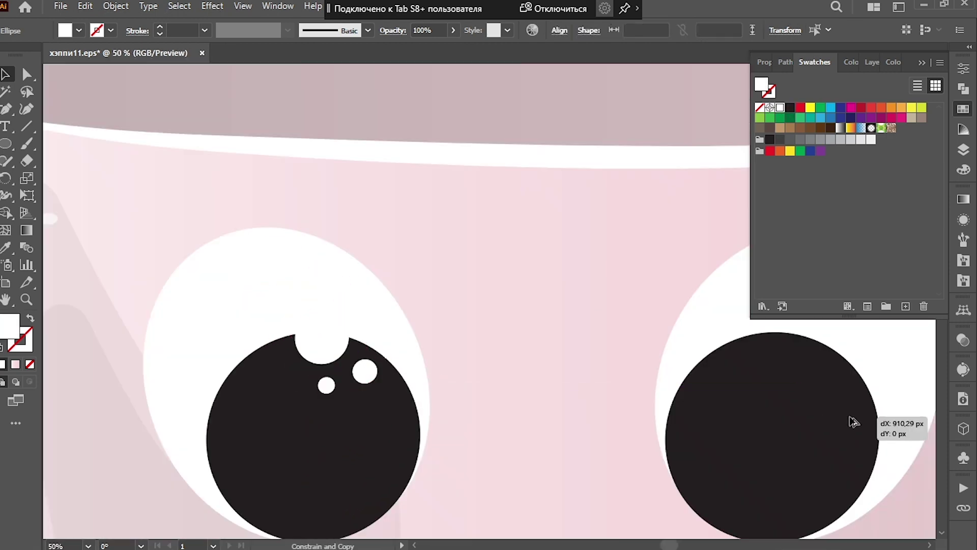
left_click_drag(853, 422, 854, 422)
scroll(713, 356, "down", 2)
scroll(402, 270, "up", 1)
left_click(401, 258)
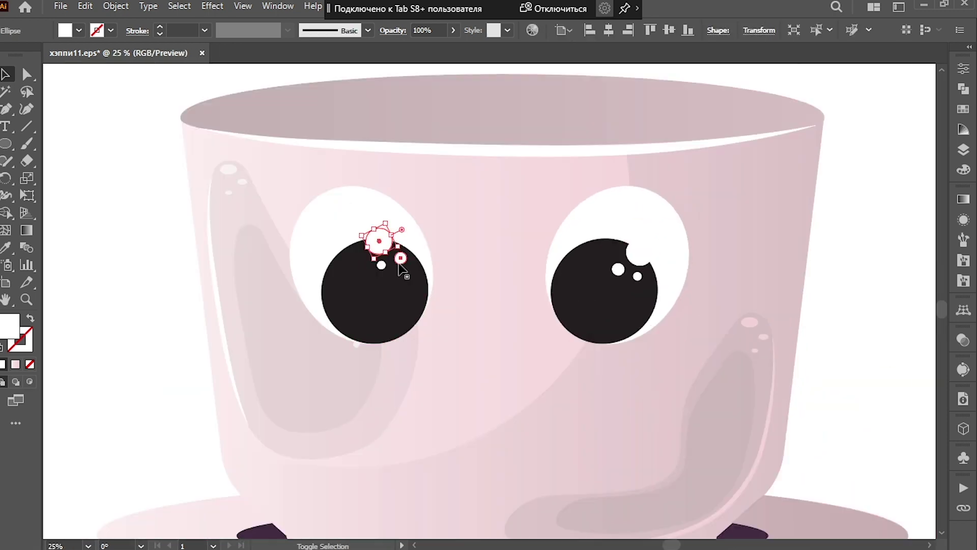
scroll(334, 273, "down", 2)
scroll(632, 229, "up", 3)
left_click(363, 218)
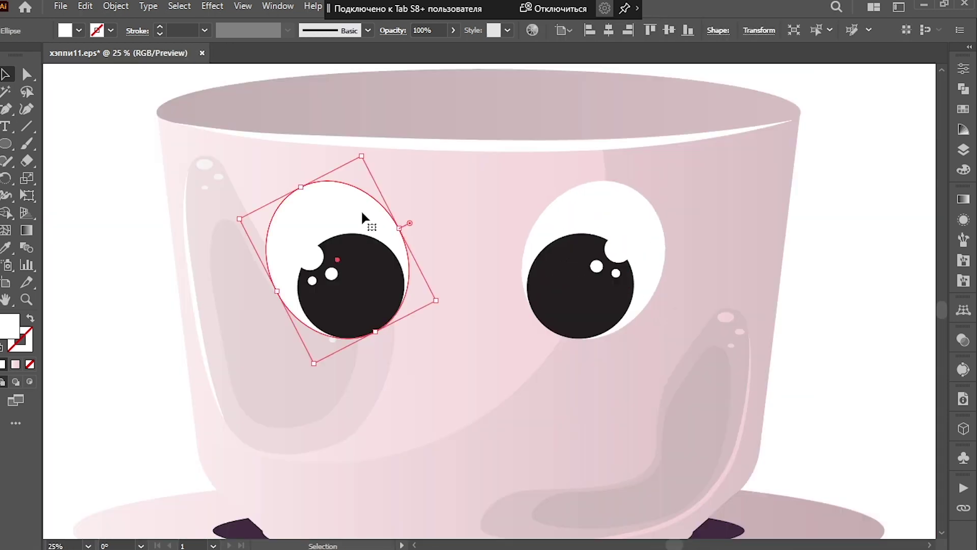
Create a grey shadow behind the left eye and copy it behind the right eye.
left_click_drag(390, 220, 397, 326)
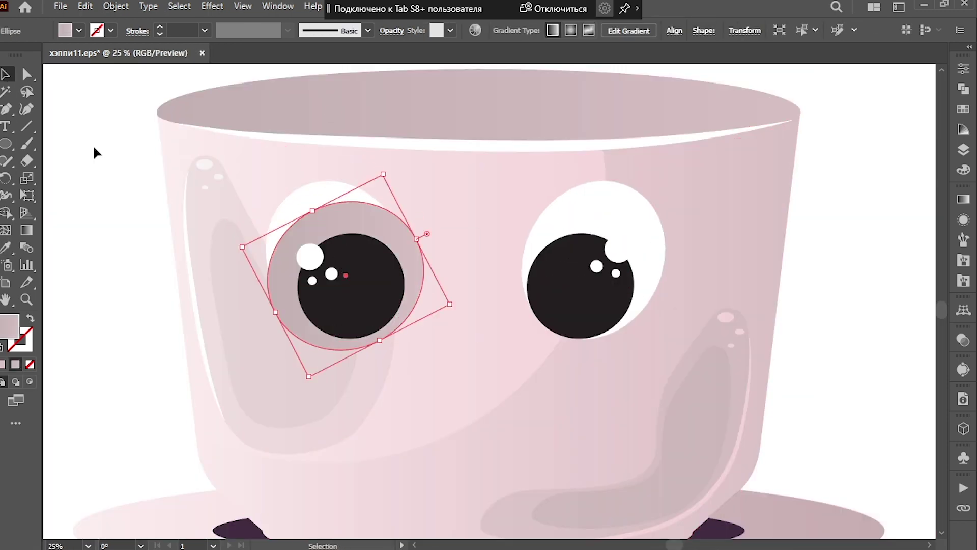
left_click(363, 275)
left_click(593, 218)
left_click_drag(593, 219, 640, 329)
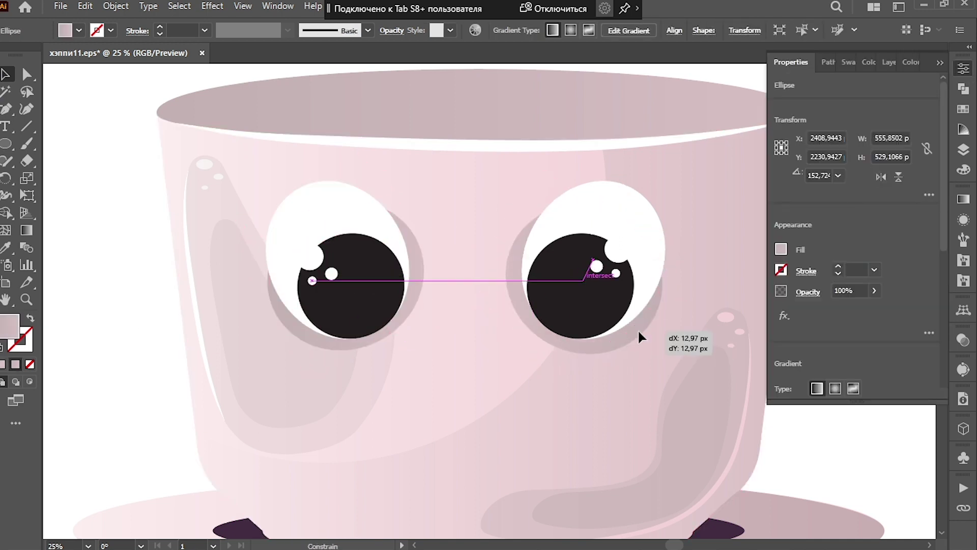
scroll(658, 313, "down", 1)
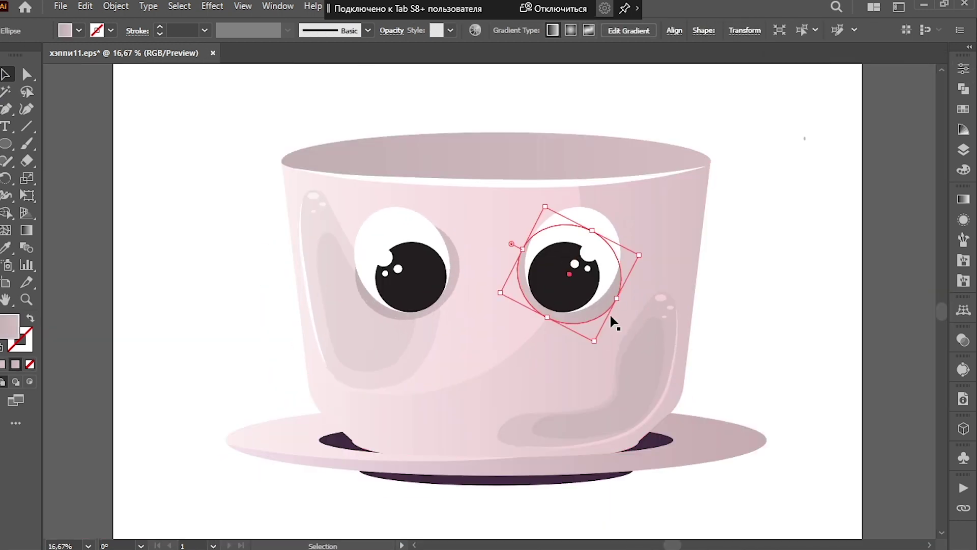
Lower the opacity of the dark crescent shade over the pupil.
left_click(421, 316)
key("ctrl+plus")
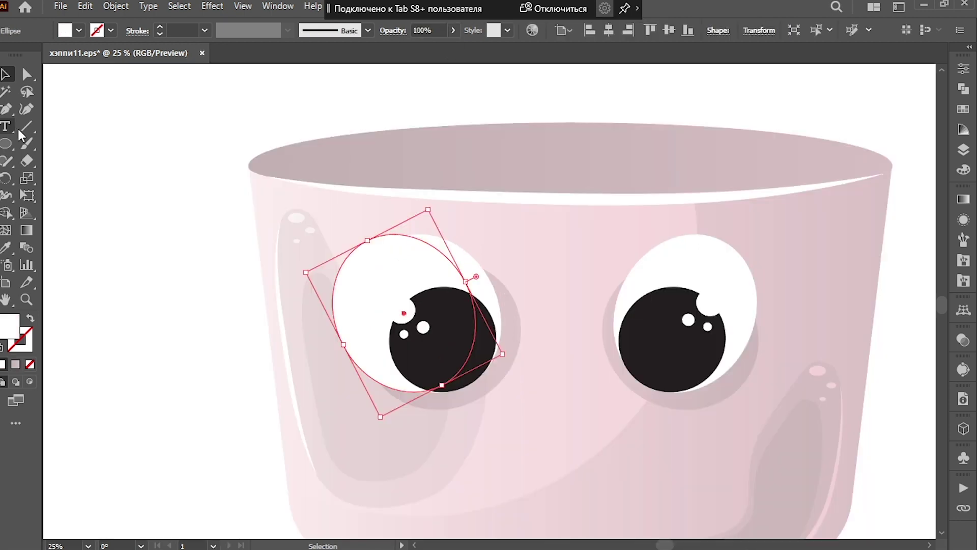
key("v")
key("ctrl+shift+a")
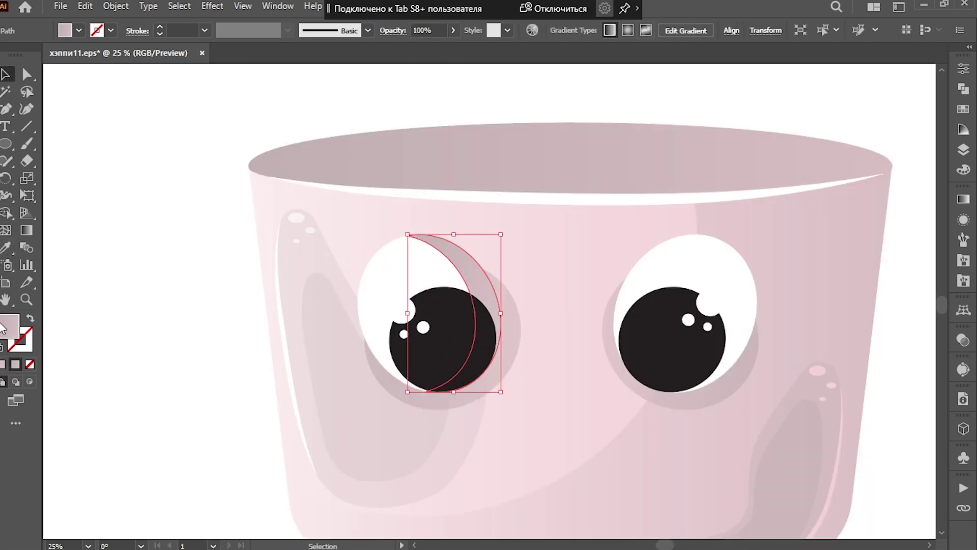
left_click(453, 30)
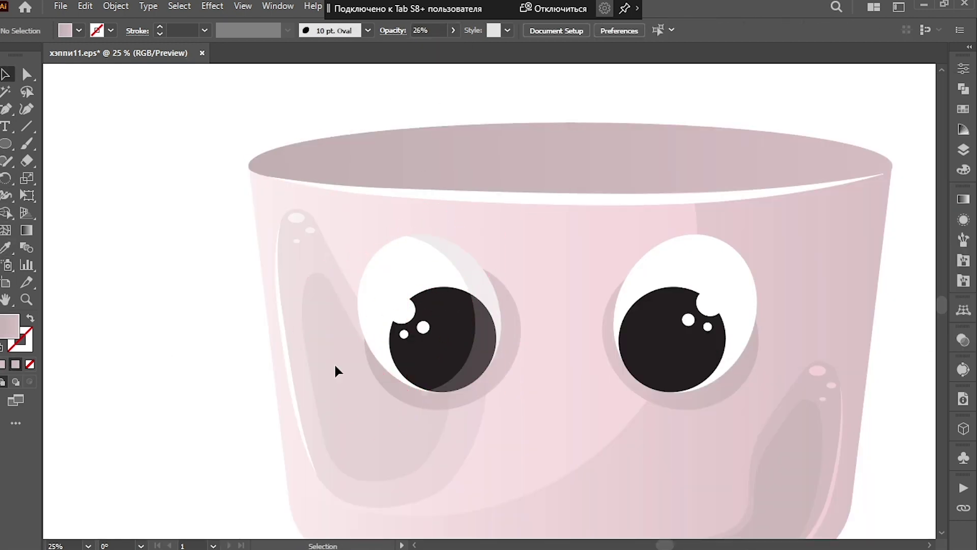
key("ctrl+minus")
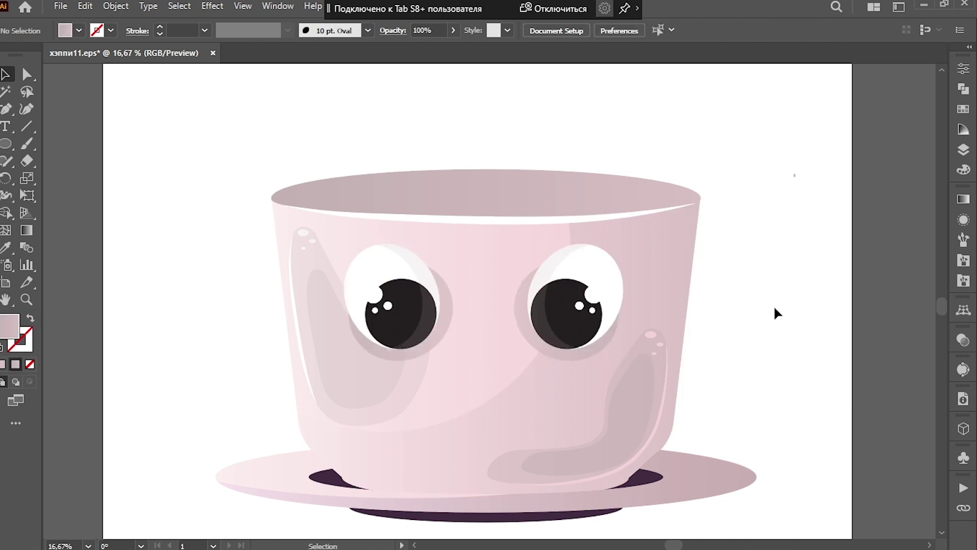
Draw a taller dark-red oval nose below the eyes.
scroll(751, 364, "down", 1)
key("l")
left_click_drag(441, 341, 575, 406)
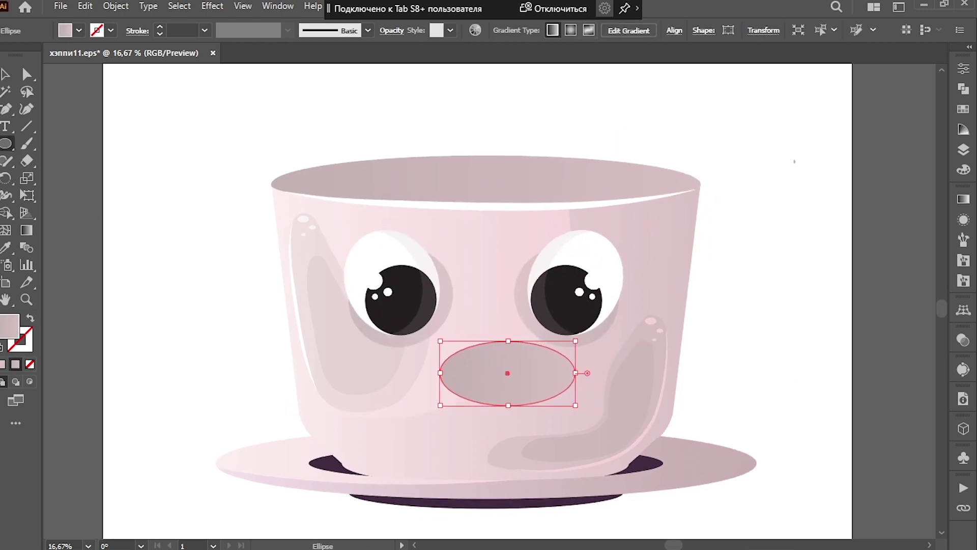
left_click_drag(519, 355, 496, 367)
key("ctrl+plus")
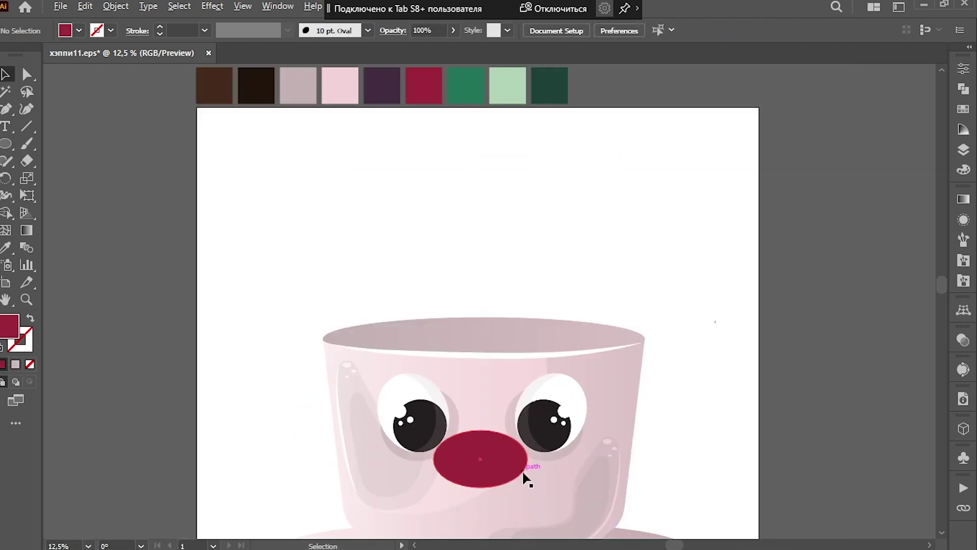
left_click_drag(451, 453, 451, 469)
key("ctrl+shift+a")
key("ctrl+minus")
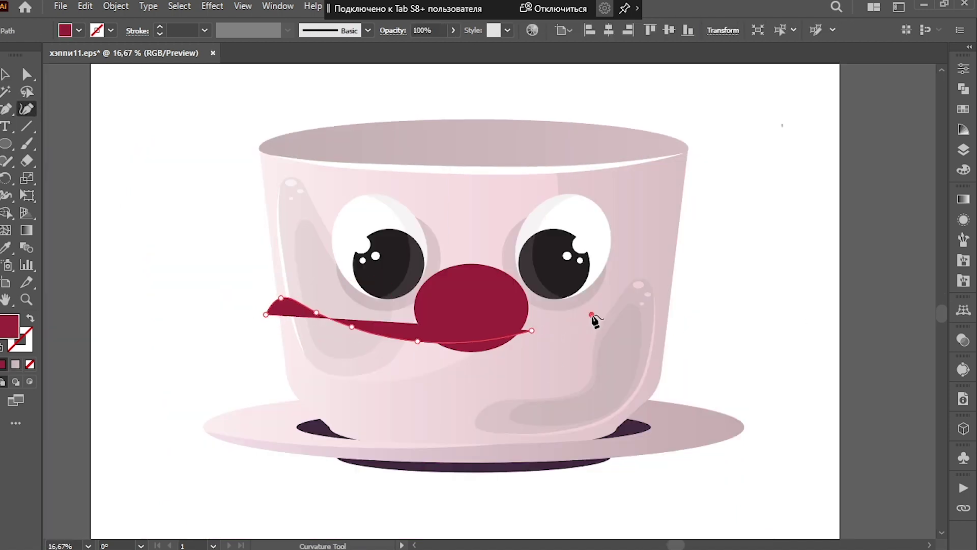
Draw the wavy scarf band across the cup with Curvature and fit it under the nose.
left_click(677, 307)
left_click(675, 350)
left_click(618, 373)
left_click(542, 374)
left_click(462, 390)
left_click(375, 387)
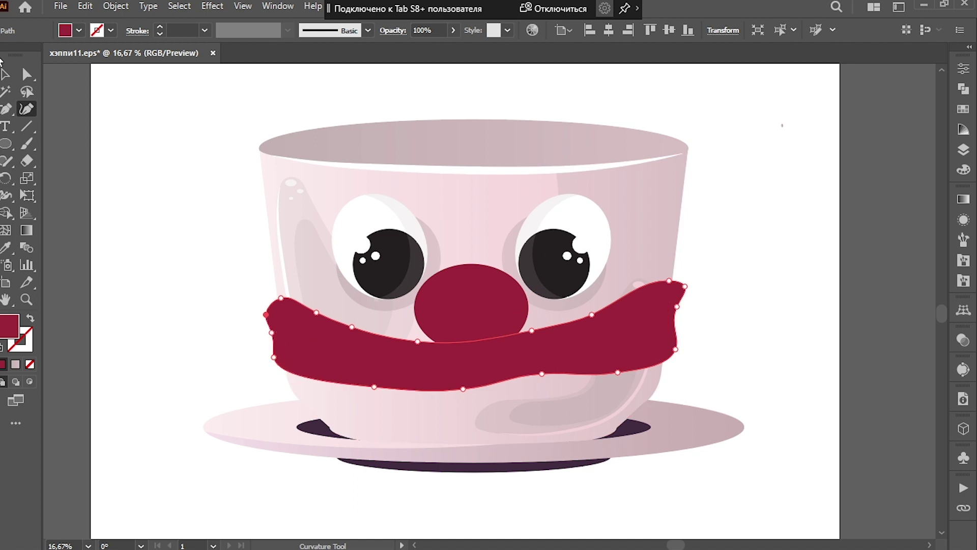
left_click_drag(644, 356, 675, 382)
left_click_drag(670, 311, 673, 378)
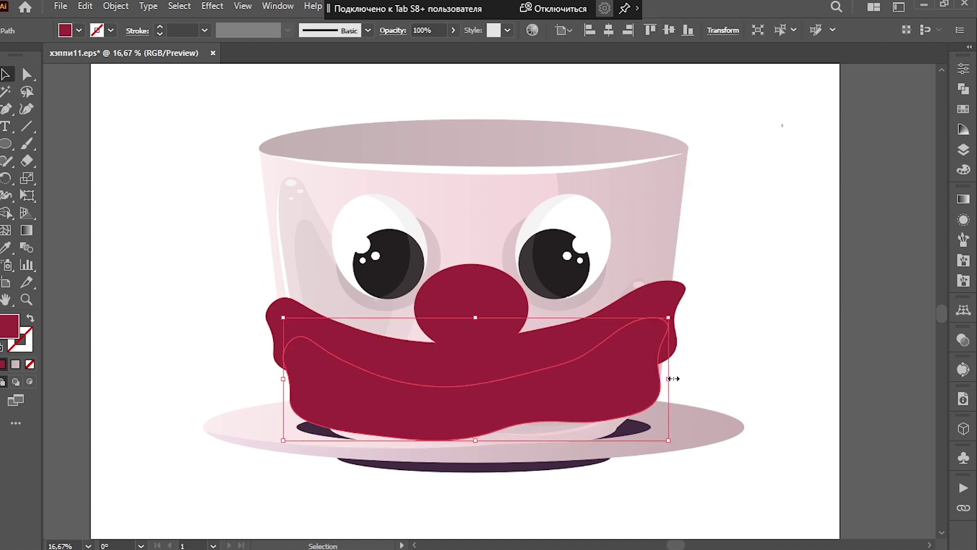
left_click_drag(481, 440, 480, 432)
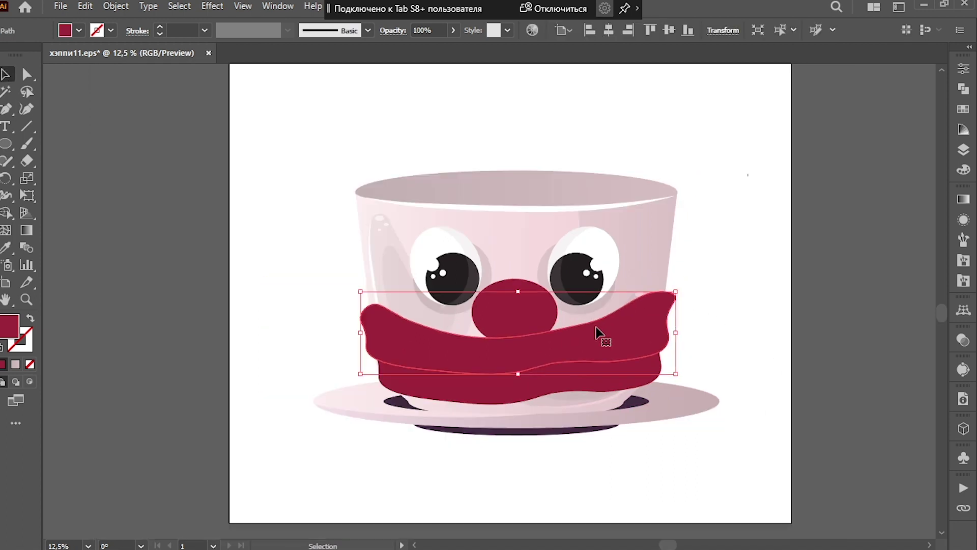
Fill the band green and apply a gradient with a darker green stop.
key("ctrl+minus")
key("i")
left_click(539, 137)
key("v")
key("ctrl+equal")
key("period")
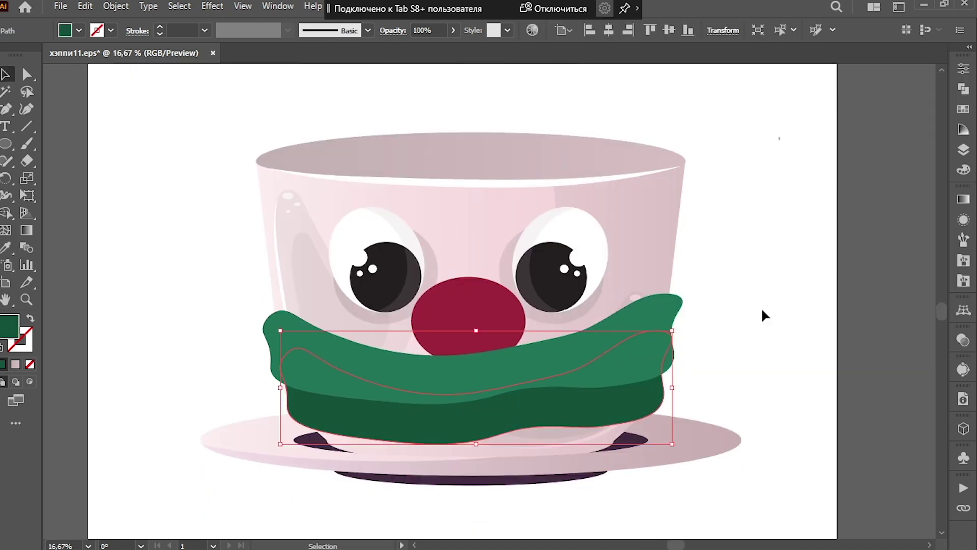
key("ctrl+minus")
key("ctrl+equal")
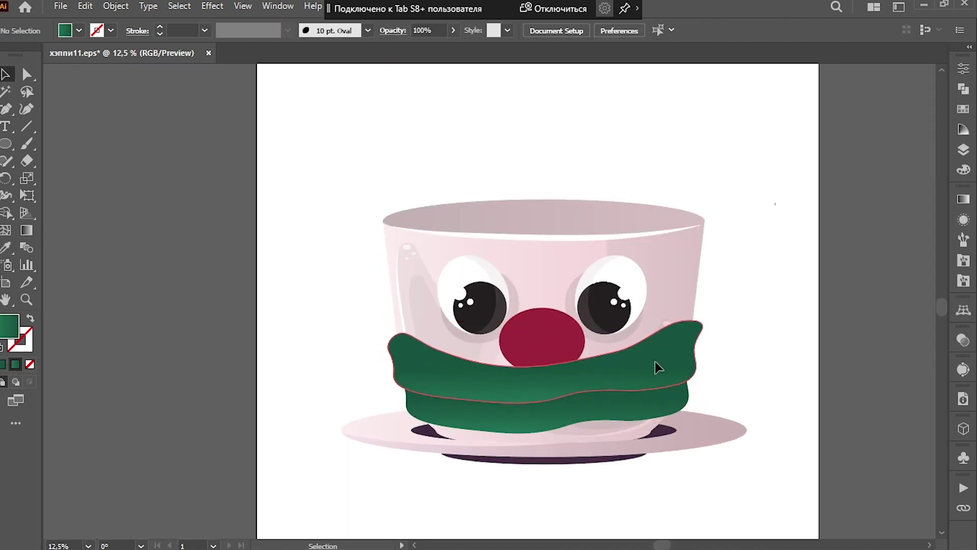
left_click(964, 198)
double_click(916, 330)
Eyedropper the scarf's green gradient onto the first scarf tail.
left_click(142, 75)
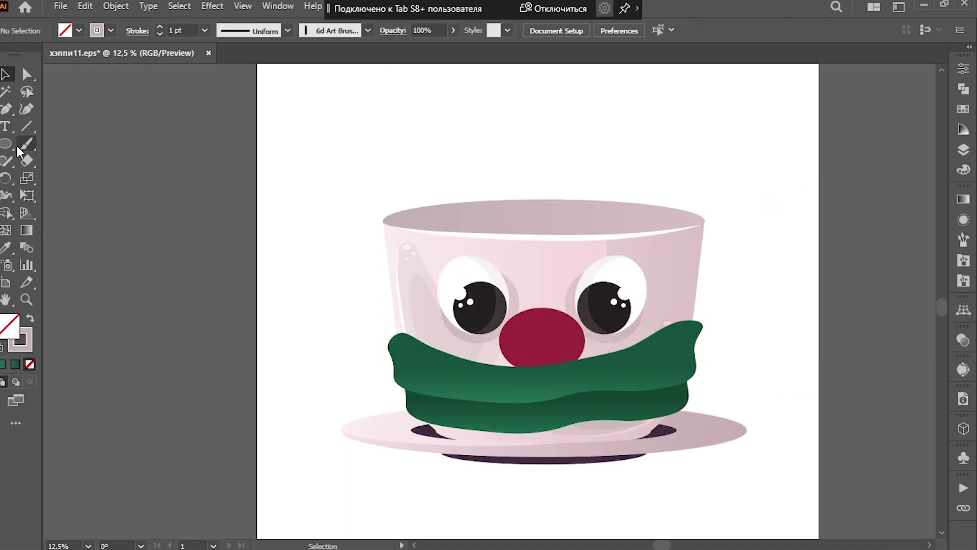
key("i")
left_click(420, 407)
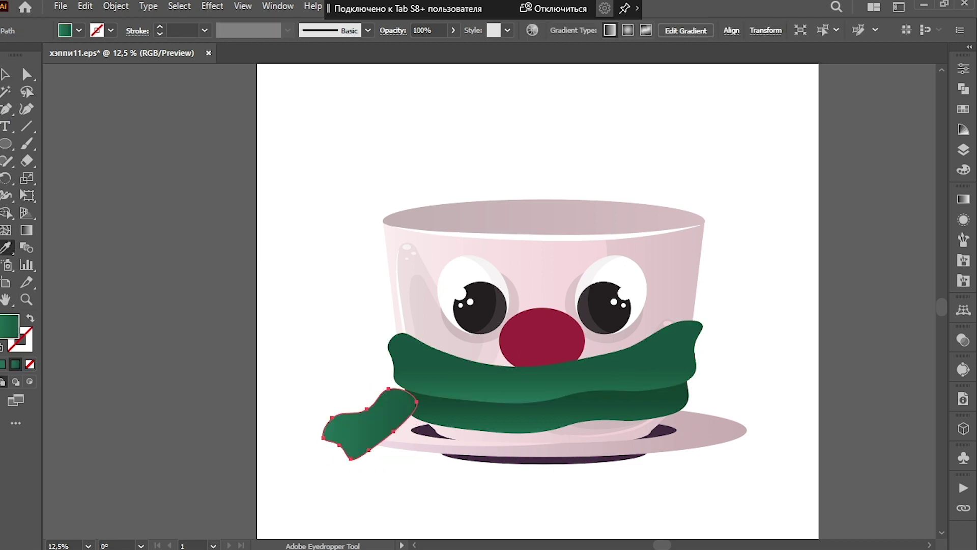
key("a")
left_click(400, 437)
key("ctrl+equal")
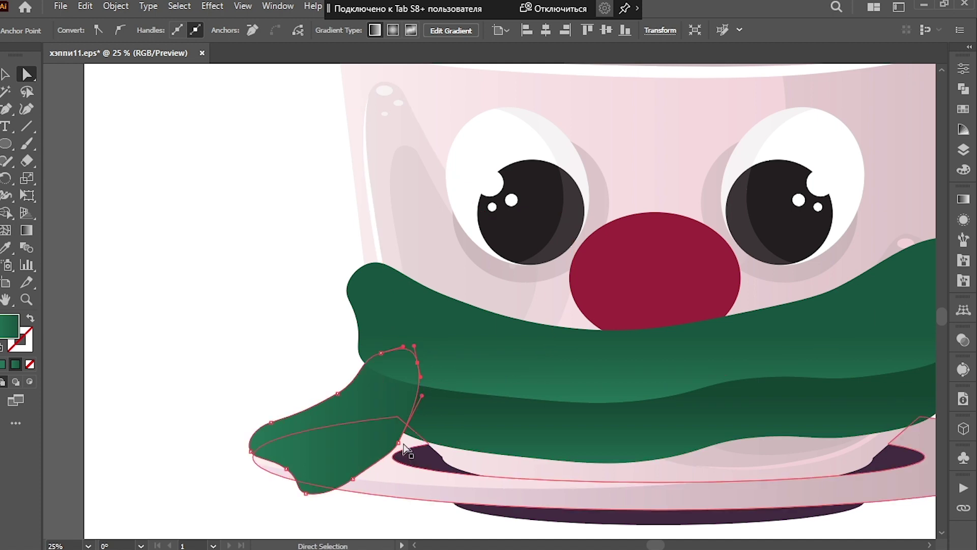
Duplicate the tail, rotate the copy to hang down and place it beside the first.
key("v")
left_click_drag(406, 450, 483, 458)
left_click_drag(557, 512, 419, 418)
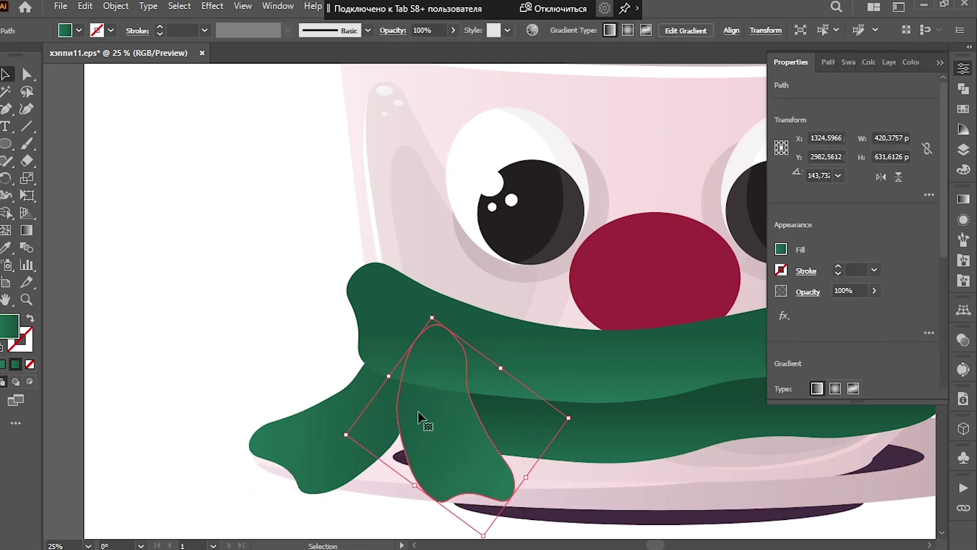
key("ctrl+minus")
Bring the scarf band to front over the tails and check its points.
left_click(489, 450)
left_click(513, 387)
key("ctrl+shift+bracketright")
key("ctrl+shift+a")
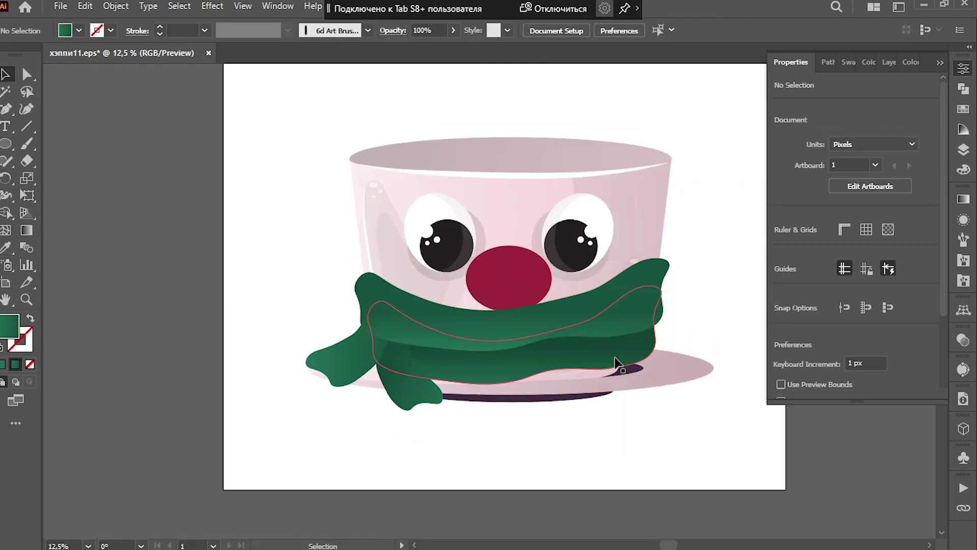
key("a")
left_click(627, 390)
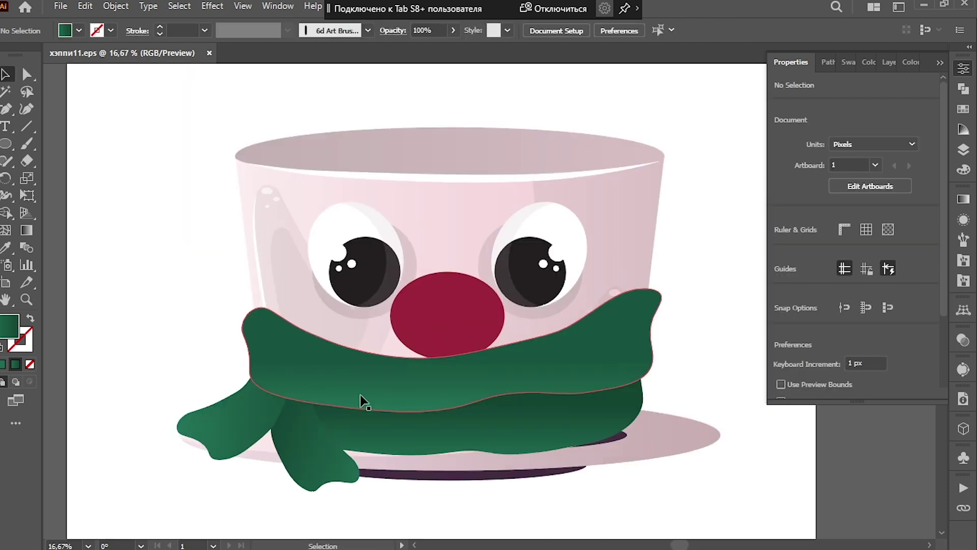
scroll(463, 392, "up", 1)
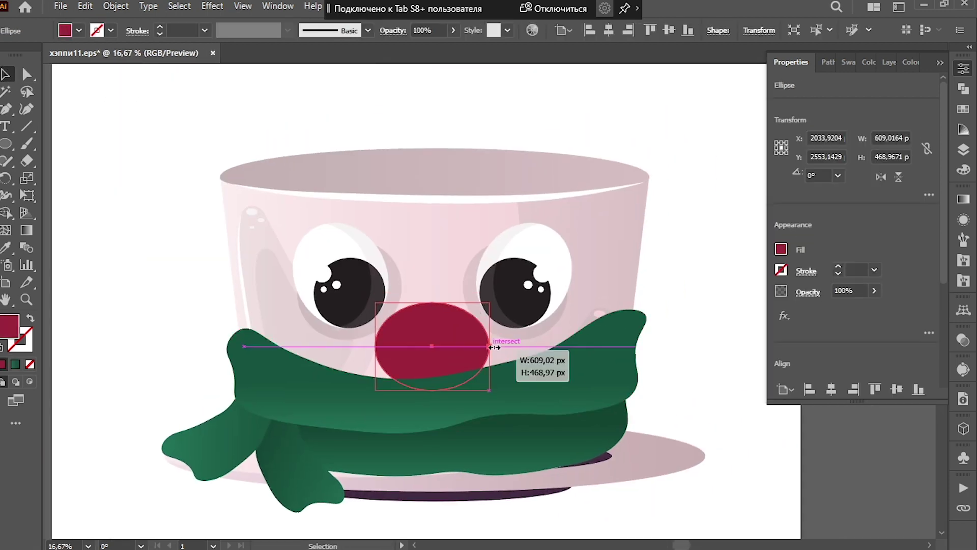
Raise the scarf over the nose bottom and reshape the nose oval taller.
left_click_drag(606, 322, 610, 306)
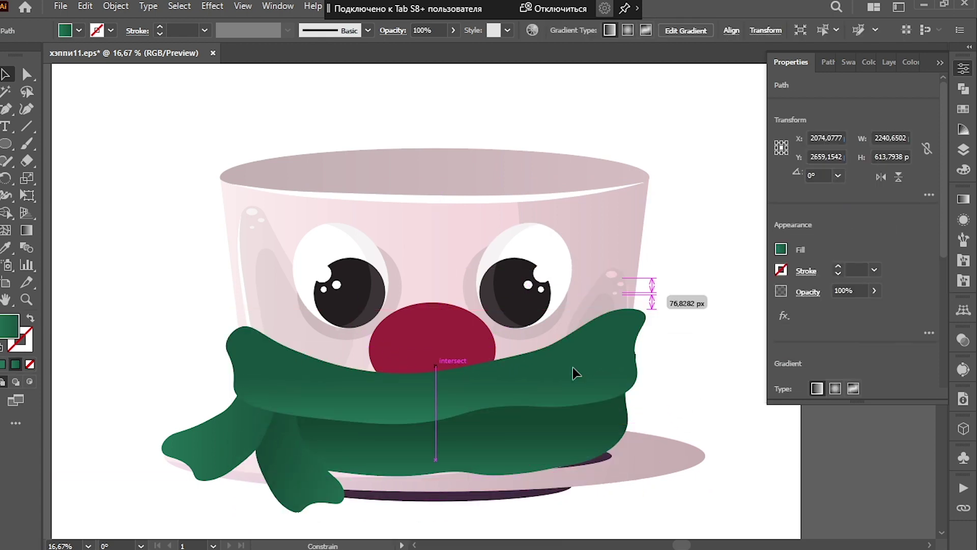
scroll(471, 336, "up", 2)
left_click(471, 336)
left_click_drag(397, 274, 396, 204)
left_click_drag(409, 303, 389, 301)
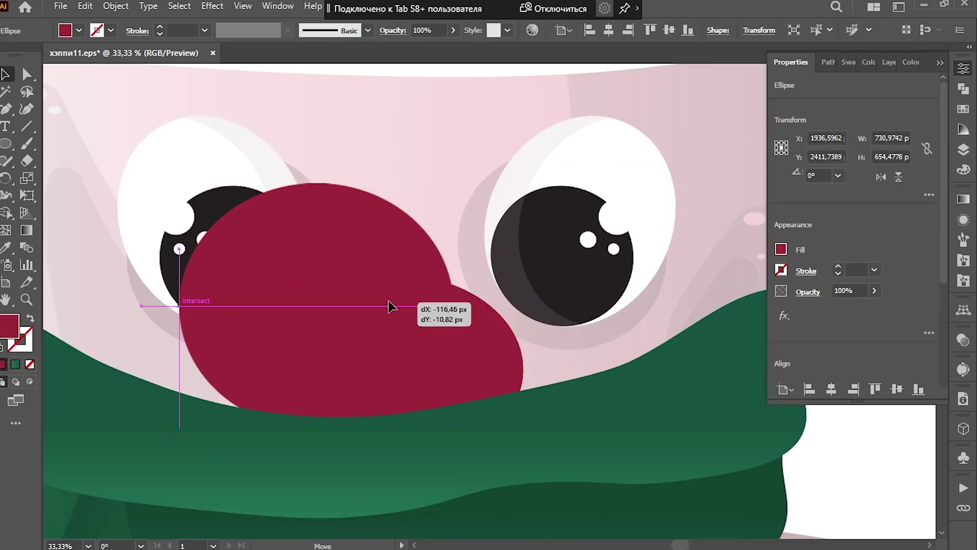
Paste a nose copy in front and pull its bottom point into a right-side shade.
key("ctrl+z")
key("ctrl+z")
key("ctrl+z")
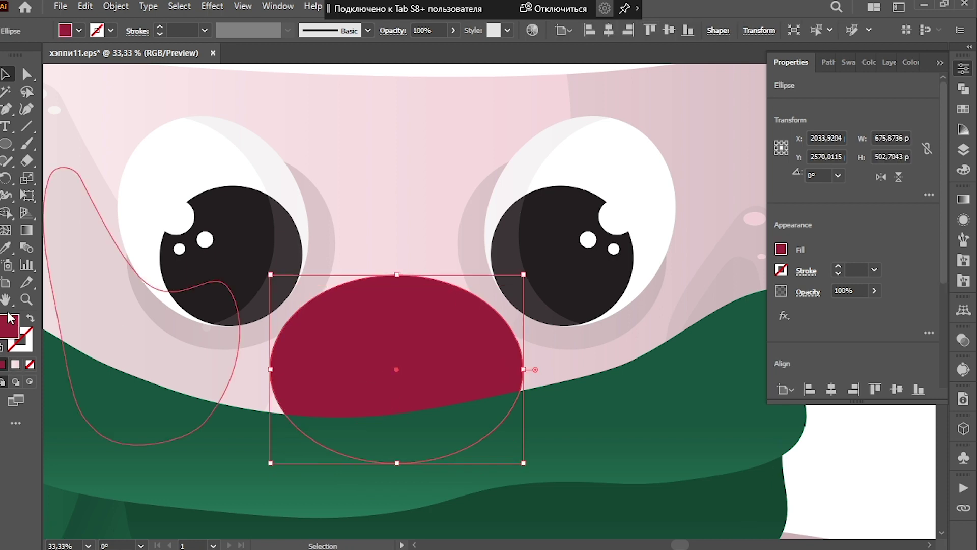
key("ctrl+z")
key("a")
scroll(314, 407, "up", 2)
left_click_drag(479, 518, 484, 496)
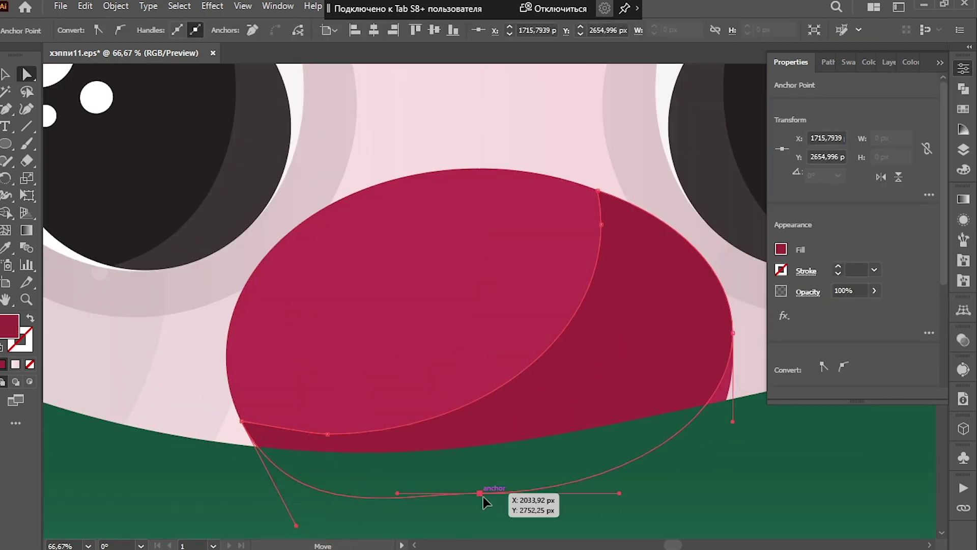
scroll(502, 365, "down", 1)
Draw a small pale highlight oval on top of the nose.
key("l")
mouse_move(427, 263)
left_mouse_down()
mouse_move(493, 284)
mouse_move(514, 306)
left_mouse_up()
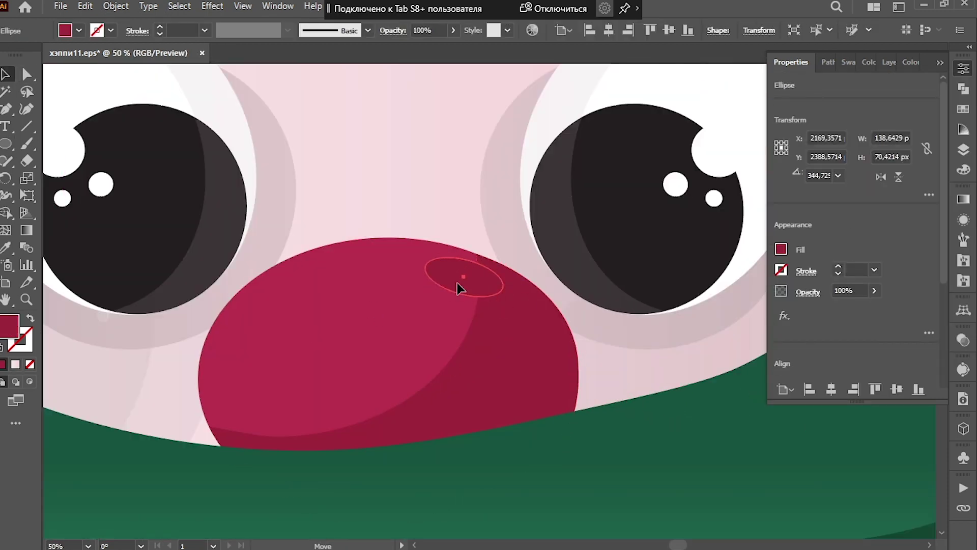
left_click(509, 316)
scroll(570, 283, "up", 2)
Select the white highlight oval on the nose and adjust its opacity.
key("a")
left_click(539, 284)
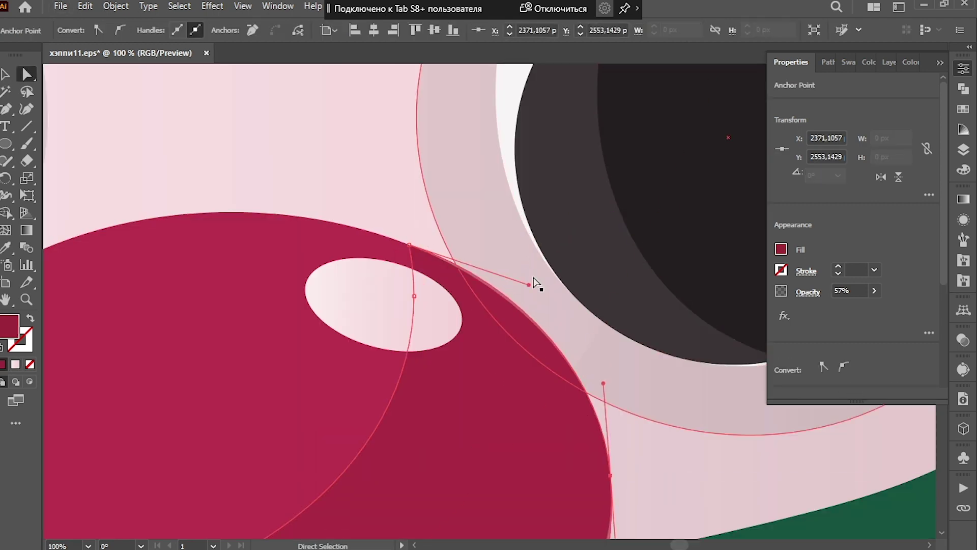
scroll(617, 509, "down", 1)
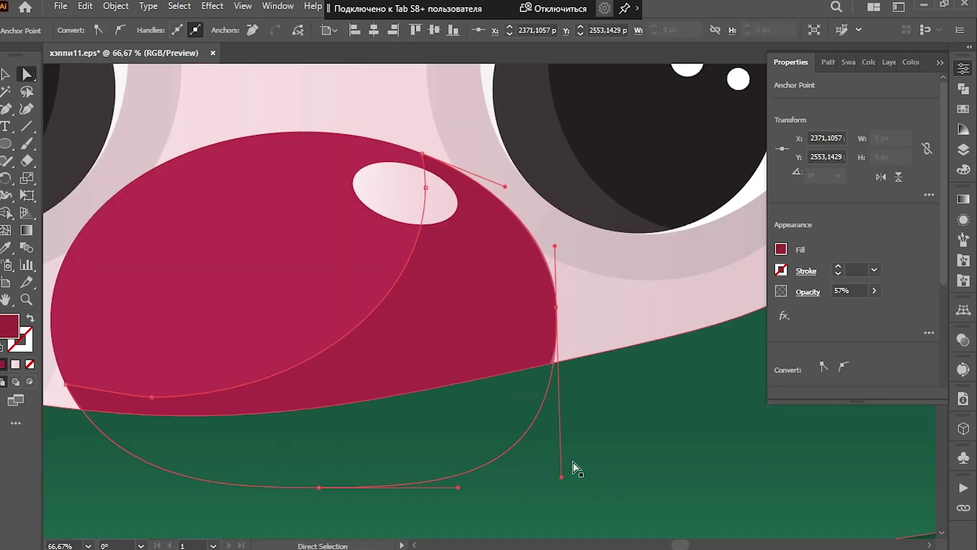
scroll(566, 357, "up", 1)
scroll(449, 235, "down", 2)
key("v")
left_click(449, 234)
left_click(391, 31)
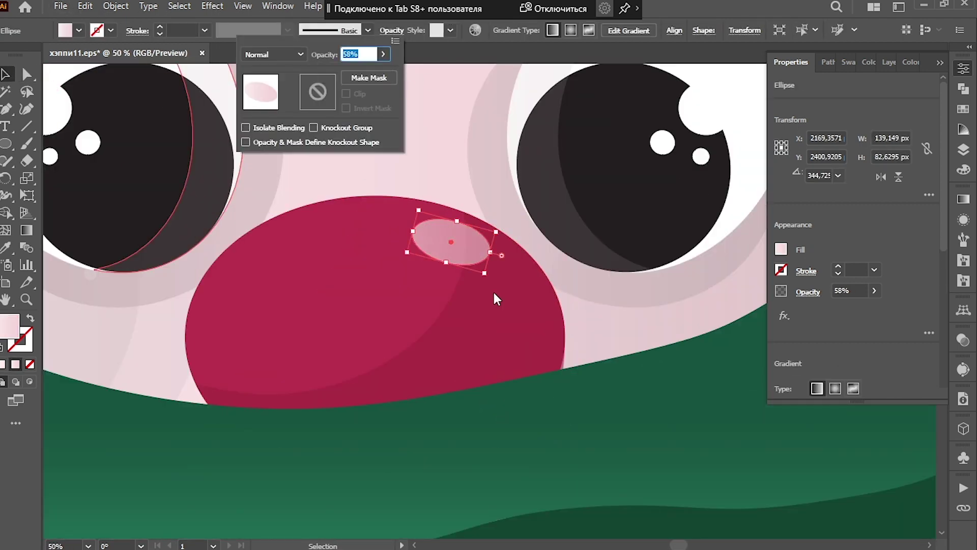
key("Escape")
Move the nose highlight up and left, resize it, and reselect it.
scroll(524, 196, "up", 2)
left_click_drag(417, 285, 357, 262)
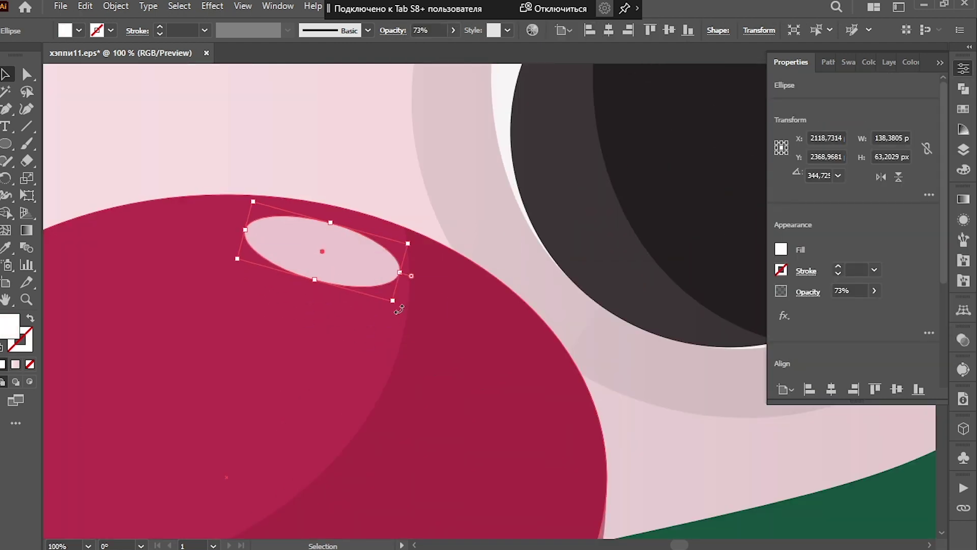
left_click_drag(456, 308, 456, 307)
scroll(438, 369, "down", 2)
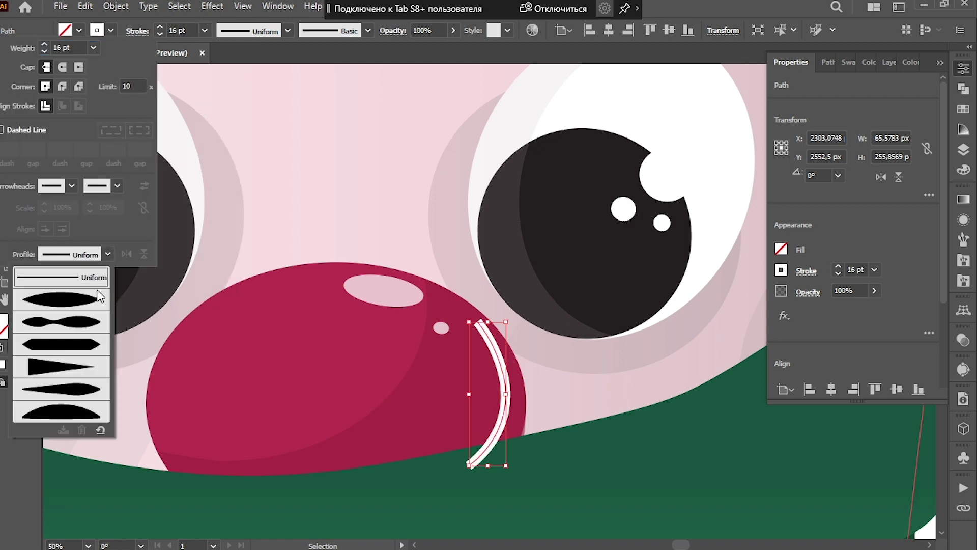
key("ctrl+minus")
key("ctrl+minus")
key("ctrl+minus")
left_click(415, 437)
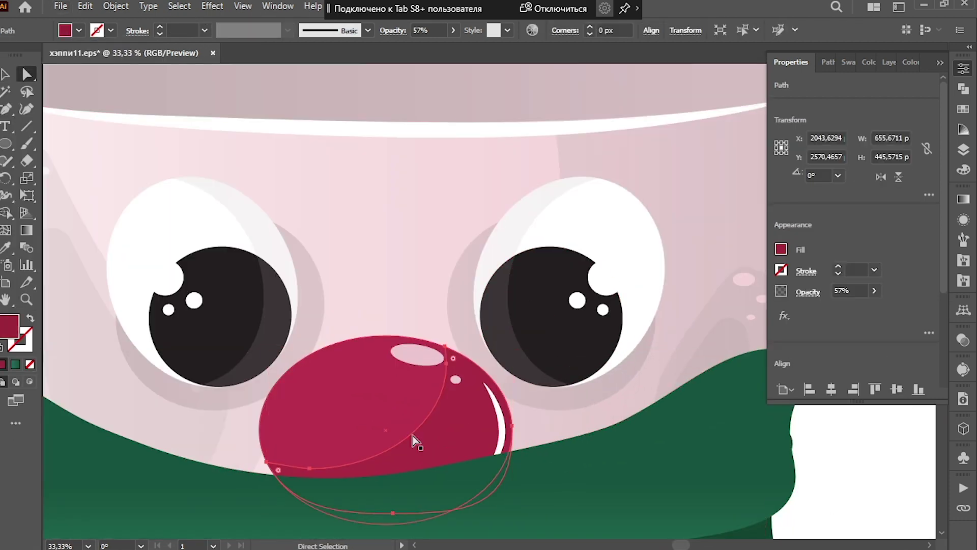
key("ctrl+shift+a")
left_click(460, 356)
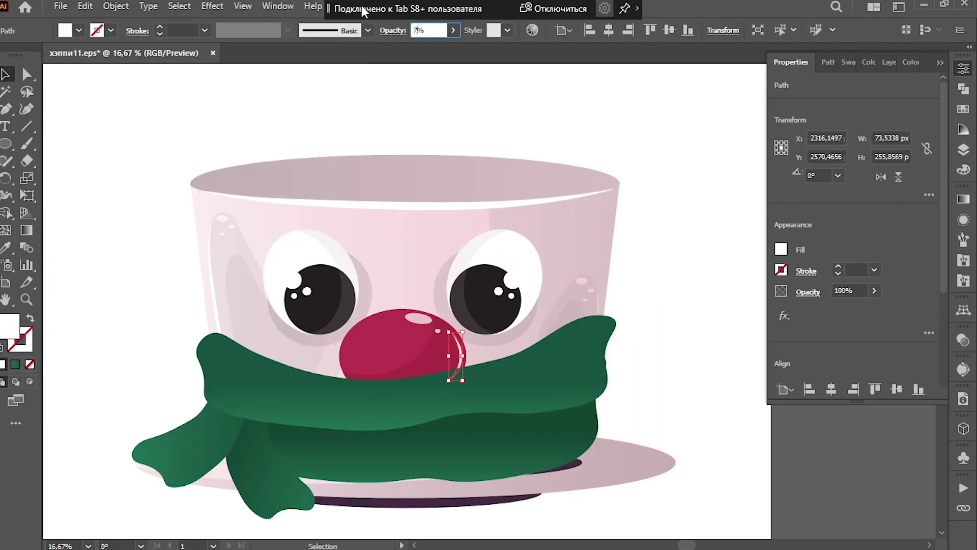
Save the artwork and draw a wide flat ellipse beneath the plate.
key("ctrl+s")
key("ctrl+minus")
left_click_drag(664, 394, 236, 447)
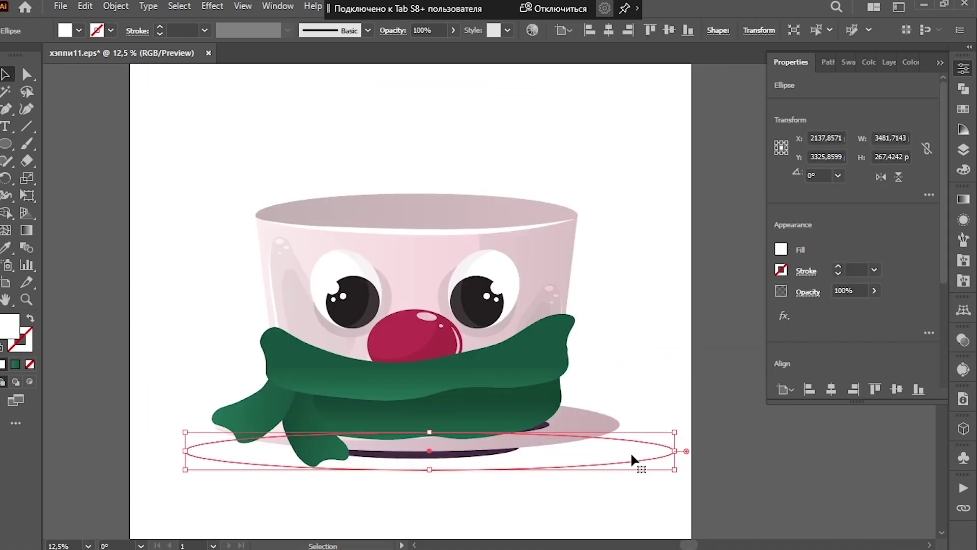
Fill the new ellipse dark purple and send it behind the plate.
key("i")
left_click(633, 463)
scroll(740, 278, "up", 3)
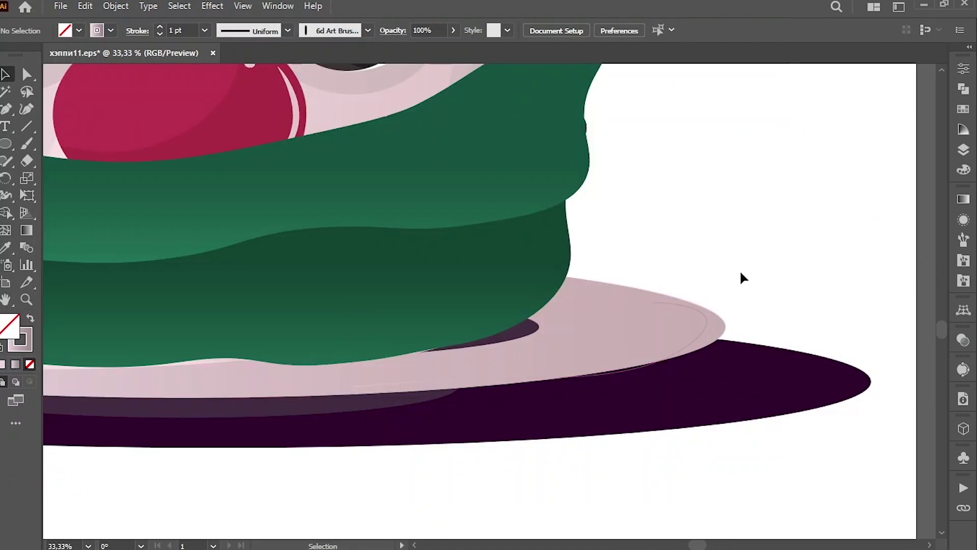
Make the thin plate curve a 16 pt white stroke with a tapered width profile.
left_click(706, 323)
scroll(588, 352, "up", 1)
left_click(287, 30)
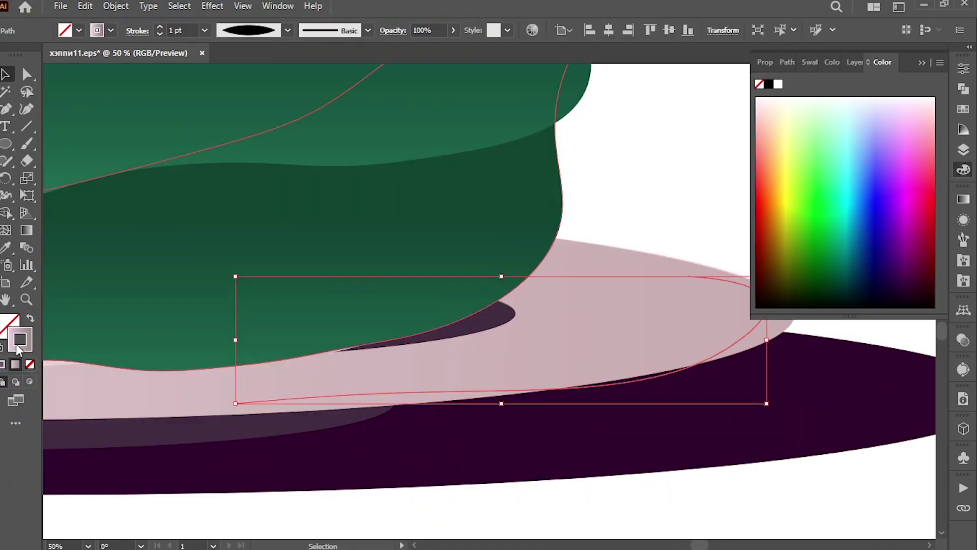
type("16")
left_click(110, 30)
left_click(110, 96)
scroll(776, 309, "up", 3)
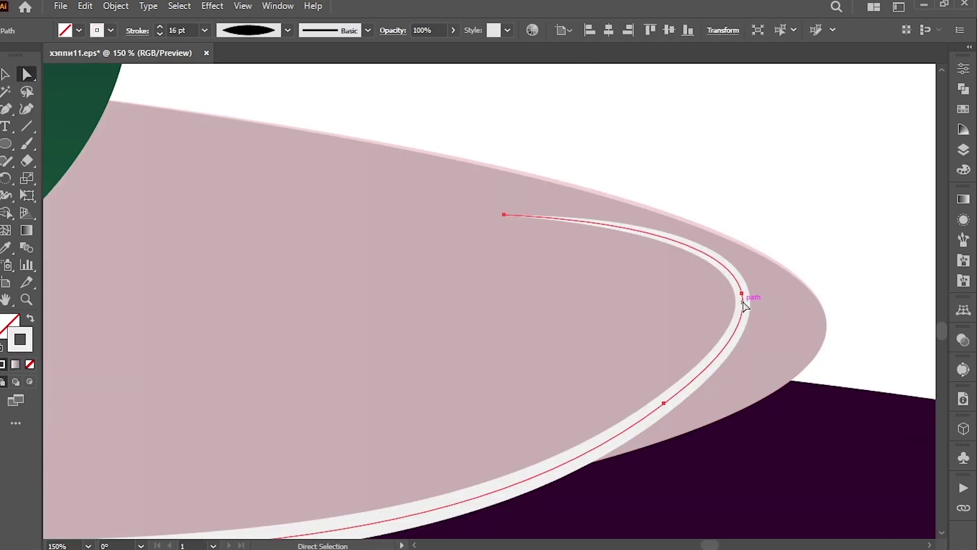
Reshape the white highlight curve's anchors to follow the plate rim.
key("a")
left_click_drag(779, 308, 810, 323)
left_click_drag(546, 226, 639, 207)
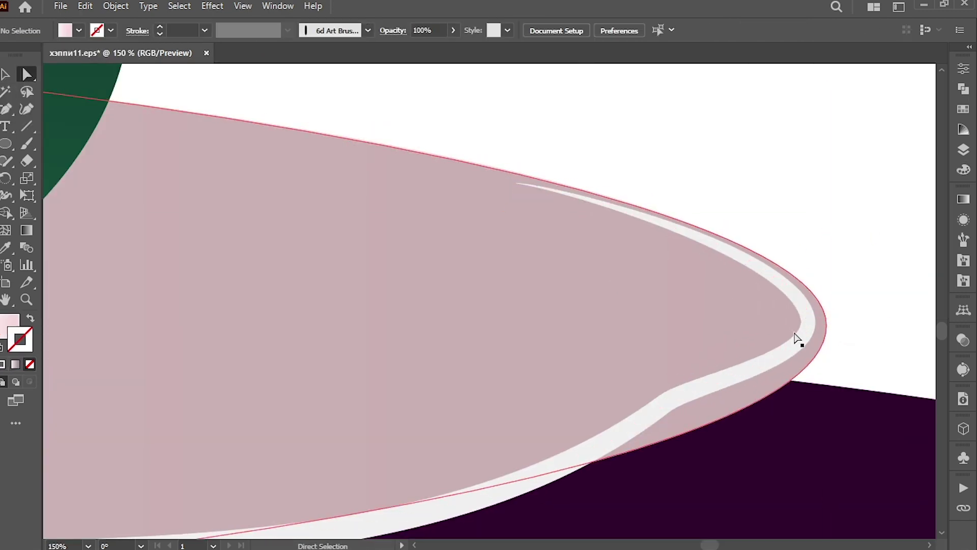
left_click_drag(664, 403, 611, 438)
scroll(811, 322, "down", 3)
left_click_drag(495, 266, 486, 266)
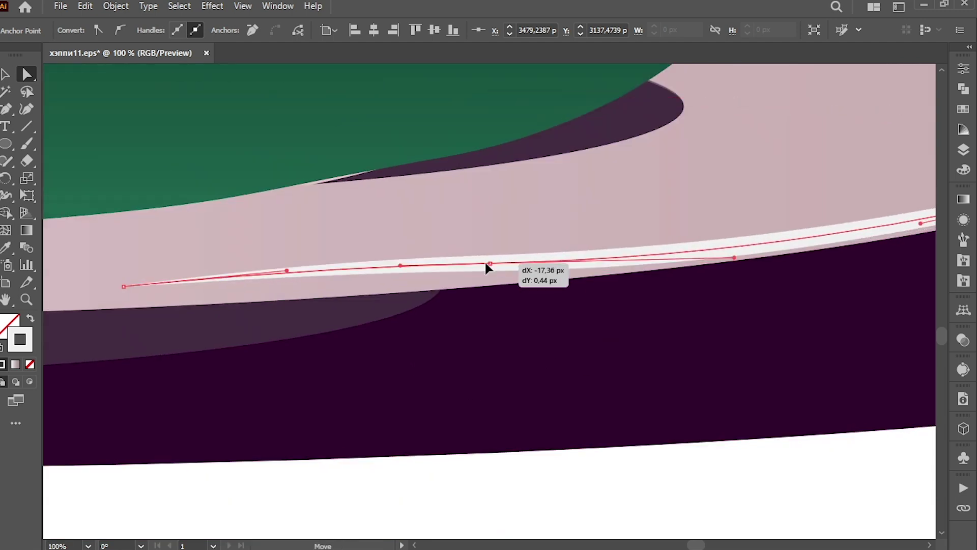
left_click_drag(316, 285, 367, 279)
scroll(485, 262, "down", 3)
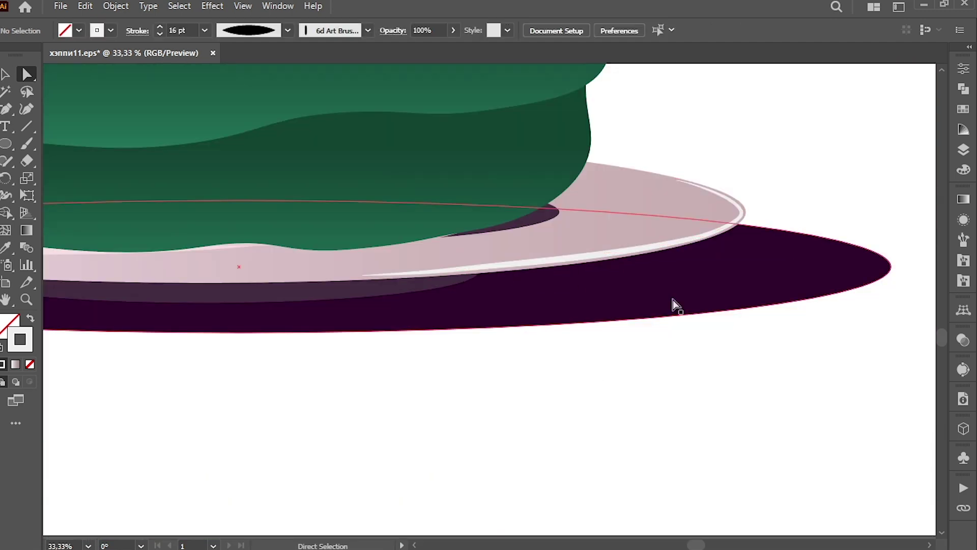
scroll(672, 306, "down", 2)
scroll(743, 485, "up", 5)
Draw a pale pink crescent highlight on the plate and shift it right.
mouse_move(523, 345)
left_mouse_down()
mouse_move(656, 437)
mouse_move(657, 407)
left_mouse_up()
key("a")
left_click(558, 391)
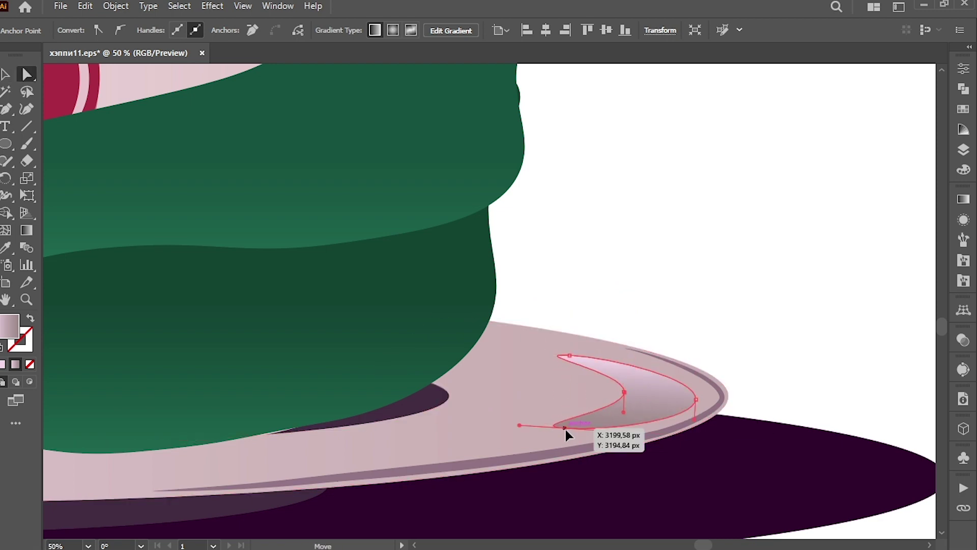
left_click_drag(566, 430, 560, 428)
key("v")
scroll(638, 387, "down", 2)
left_click(964, 170)
scroll(638, 387, "up", 2)
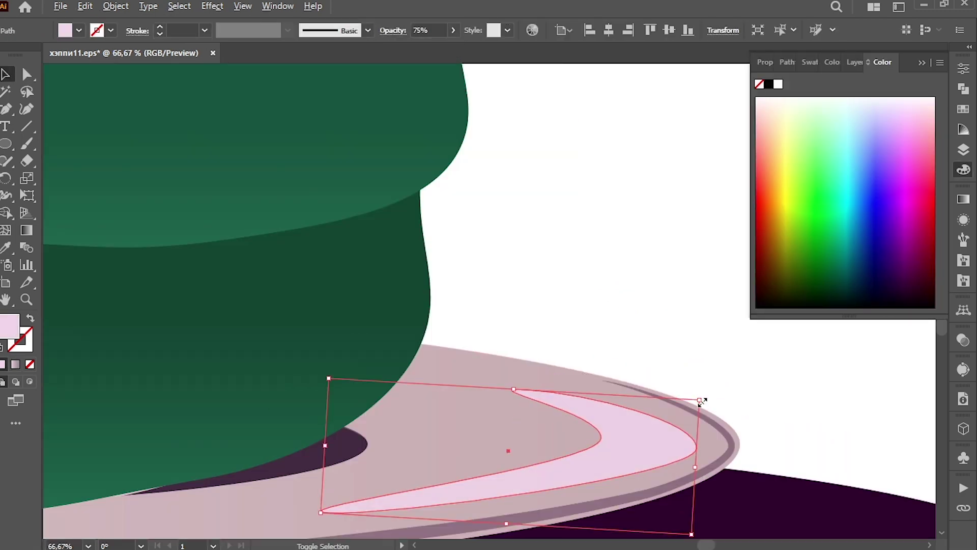
left_click_drag(701, 403, 547, 502)
Draw a small white glint ellipse on the pink crescent and rotate it.
left_click(684, 325)
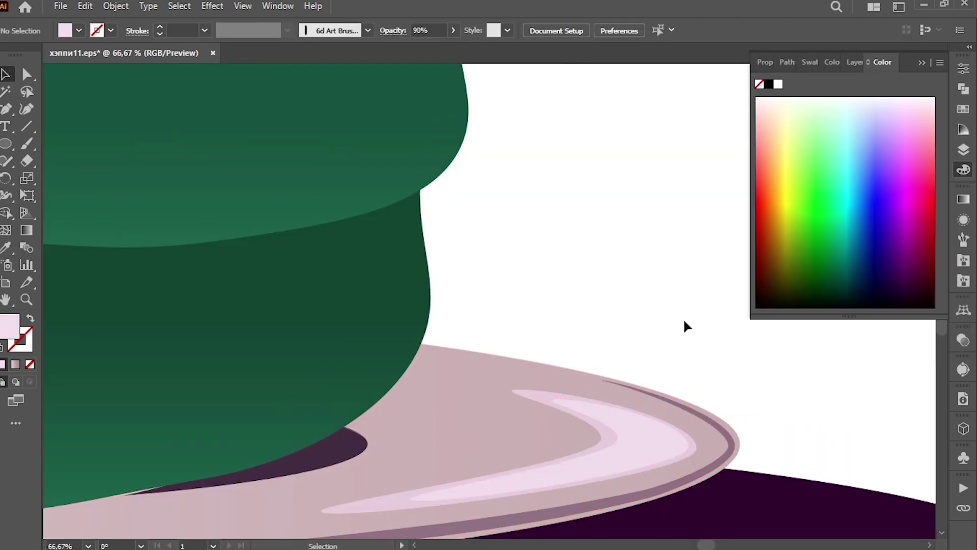
key("l")
scroll(491, 216, "up", 3)
left_click_drag(512, 187, 533, 196)
scroll(524, 192, "up", 3)
left_click_drag(454, 249, 457, 267)
scroll(457, 267, "down", 5)
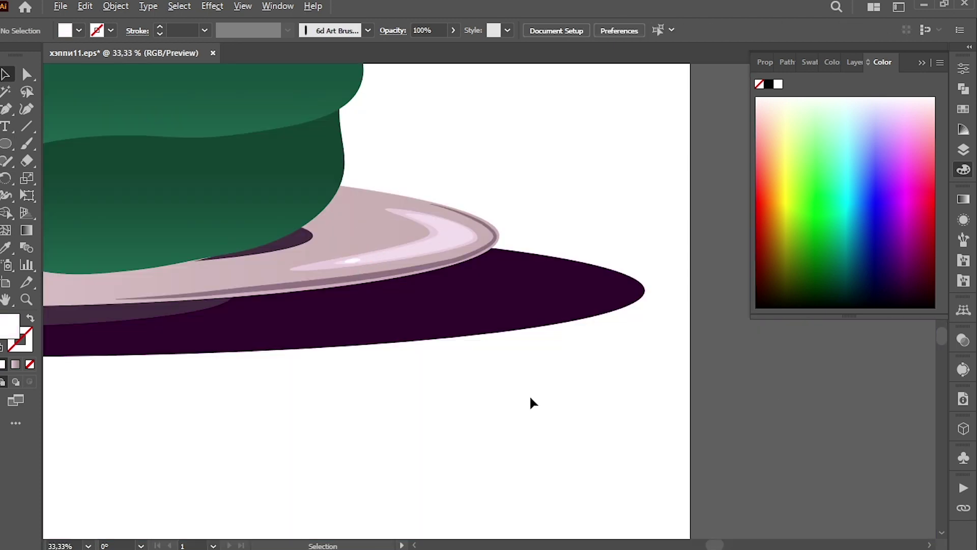
scroll(529, 395, "up", 6)
left_click_drag(545, 218, 469, 209)
Tilt the white glint and place it on the crescent's left tail.
scroll(650, 290, "down", 3)
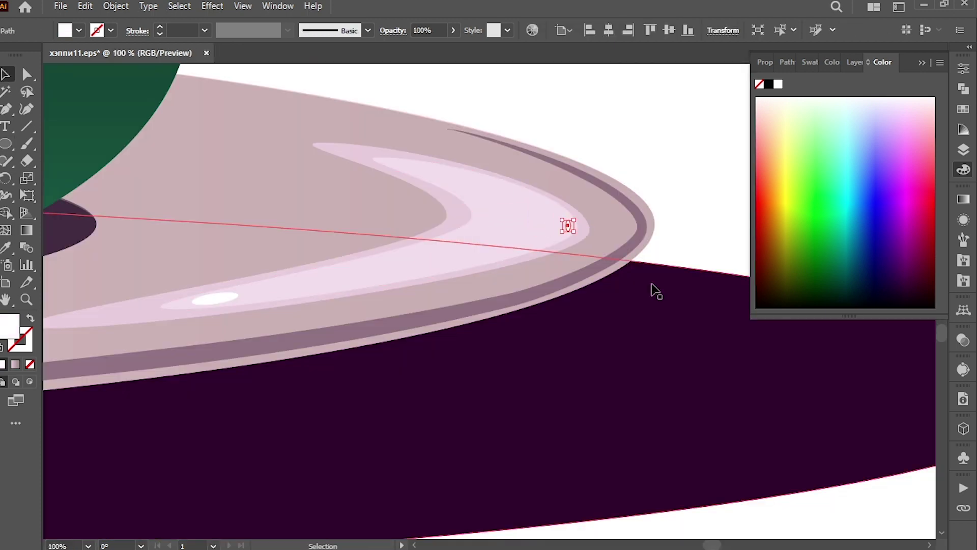
scroll(637, 365, "down", 2)
scroll(866, 404, "up", 3)
scroll(764, 376, "up", 2)
left_click_drag(688, 353, 693, 349)
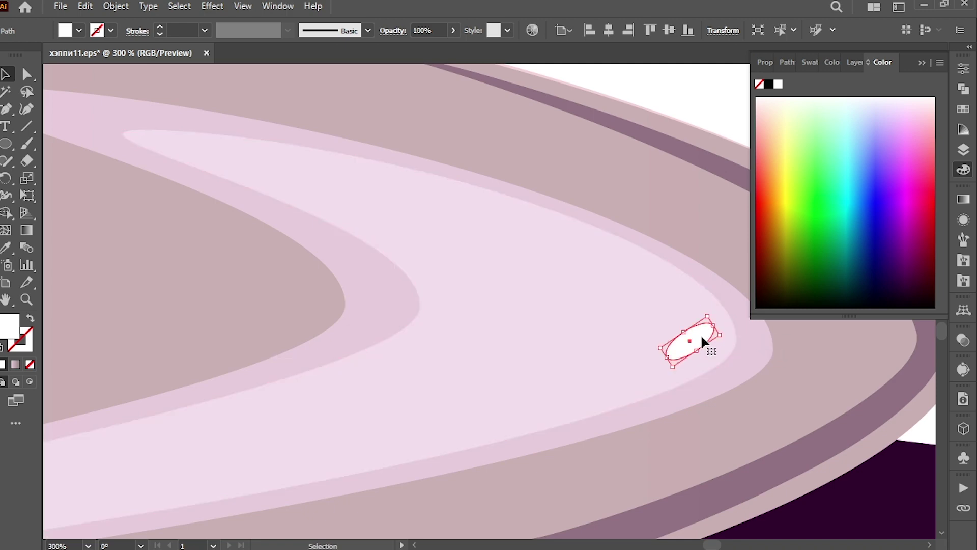
scroll(703, 341, "down", 5)
scroll(652, 387, "up", 3)
left_click(686, 379, "shift")
scroll(662, 305, "up", 2)
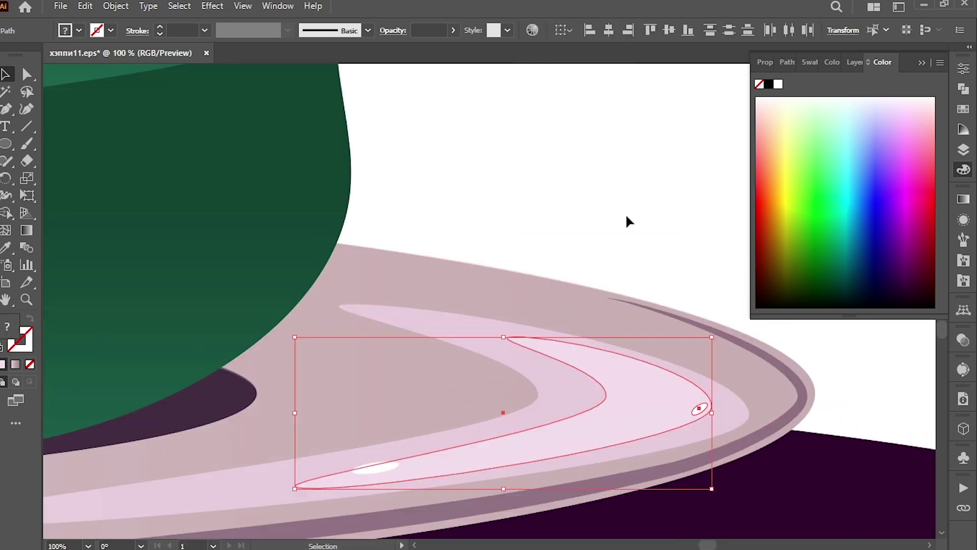
scroll(627, 220, "down", 2)
left_click(563, 441)
scroll(563, 441, "up", 4)
left_click(397, 465)
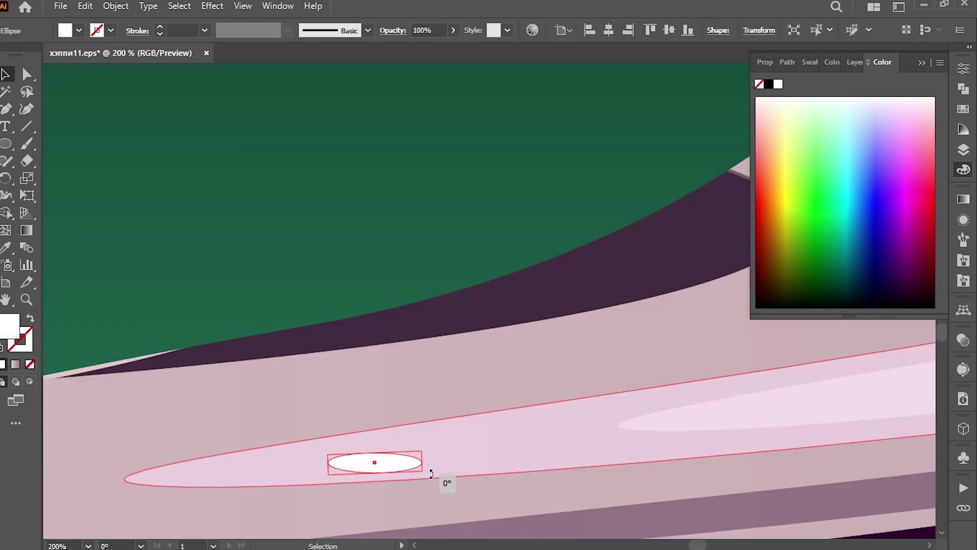
mouse_move(431, 474)
left_mouse_down()
mouse_move(287, 486)
mouse_move(393, 490)
left_mouse_up()
scroll(906, 405, "down", 5)
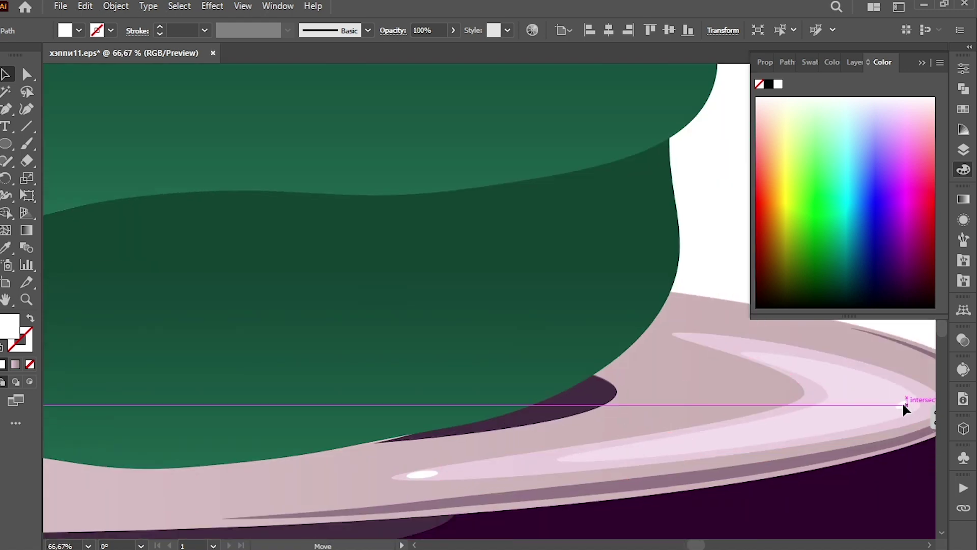
scroll(705, 469, "down", 3)
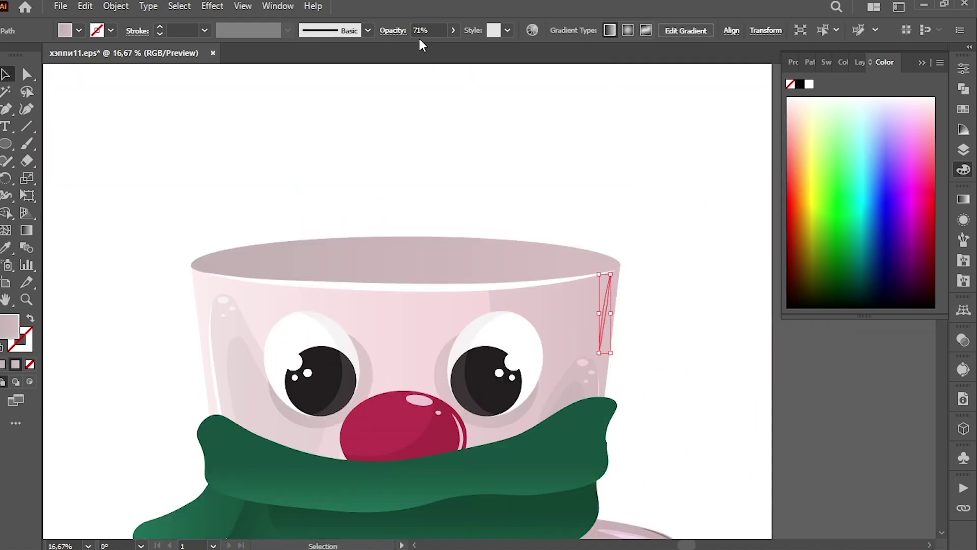
Draw a large green ellipse over the cup, then undo it.
scroll(589, 258, "up", 2)
scroll(570, 286, "up", 1)
scroll(566, 357, "up", 1)
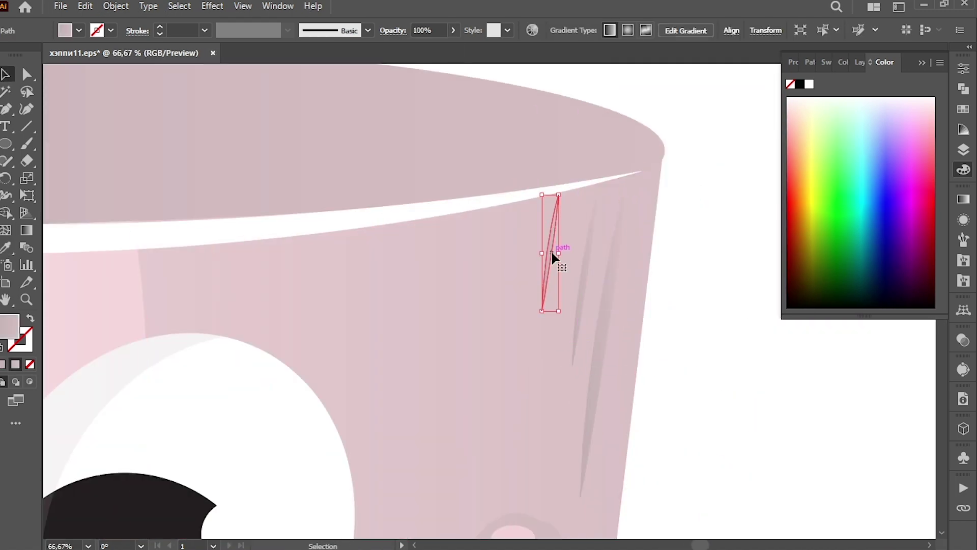
scroll(371, 386, "down", 3)
scroll(582, 388, "down", 3)
left_click_drag(258, 68, 518, 194)
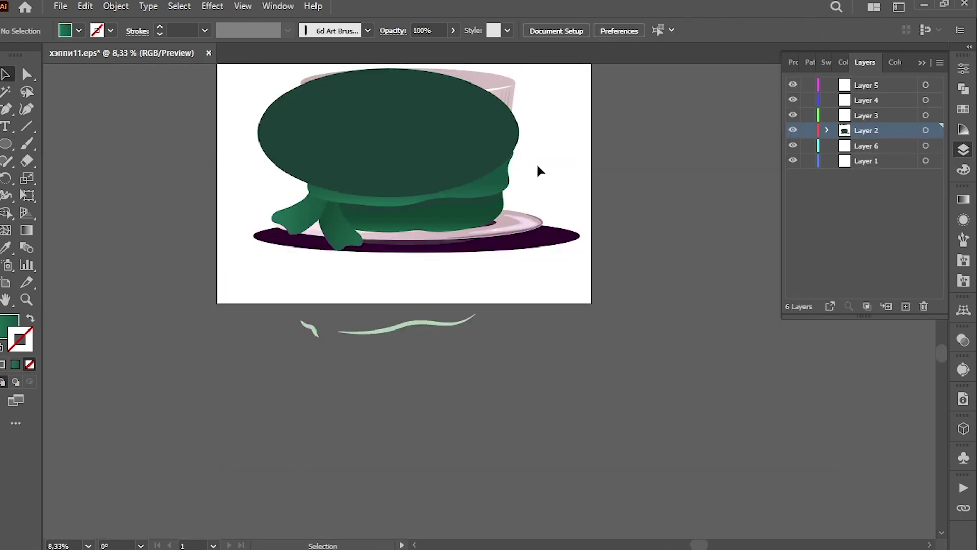
key("ctrl+z")
scroll(493, 173, "up", 2)
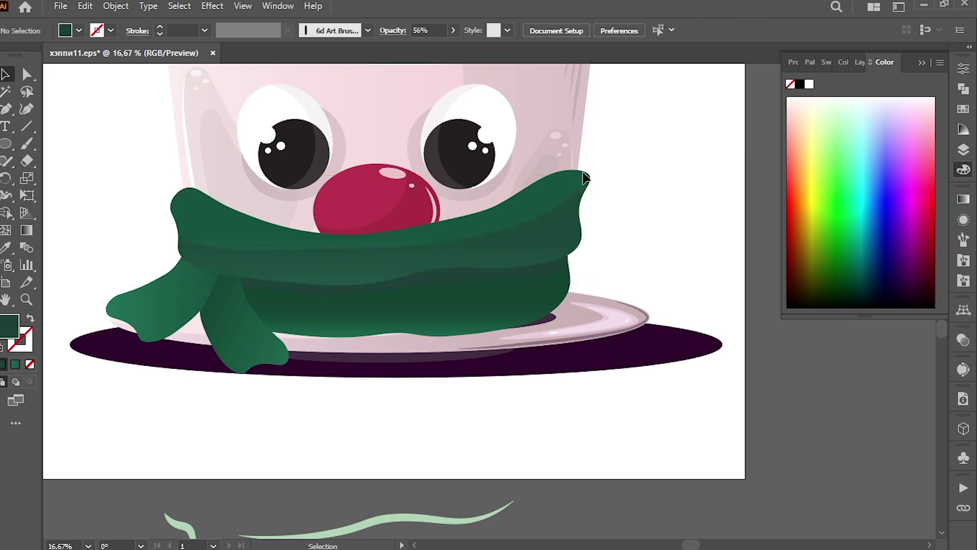
Move anchors on the scarf's left end to reshape its fold, then select the fold shape.
left_click(586, 178)
scroll(178, 224, "up", 1)
key("a")
left_click_drag(481, 259, 470, 274)
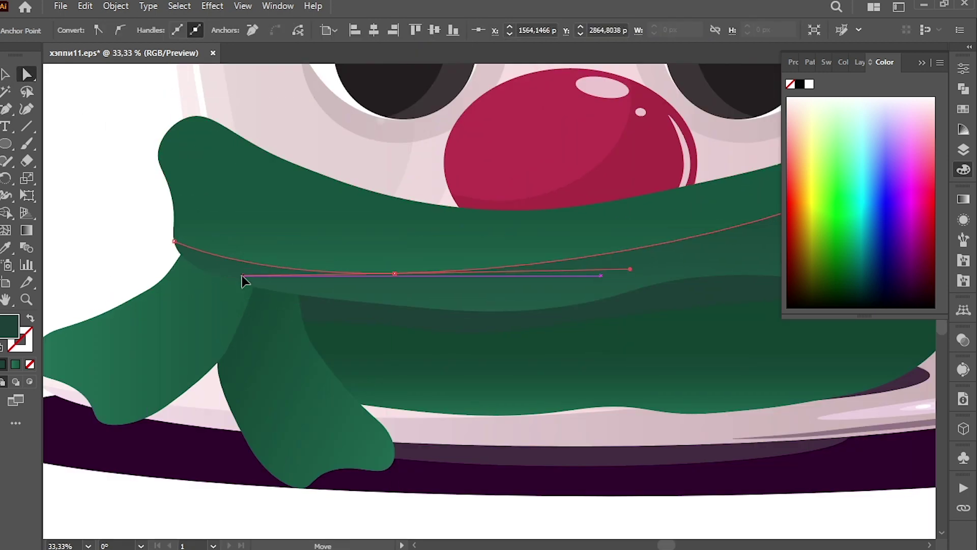
key("ctrl+minus")
key("plus")
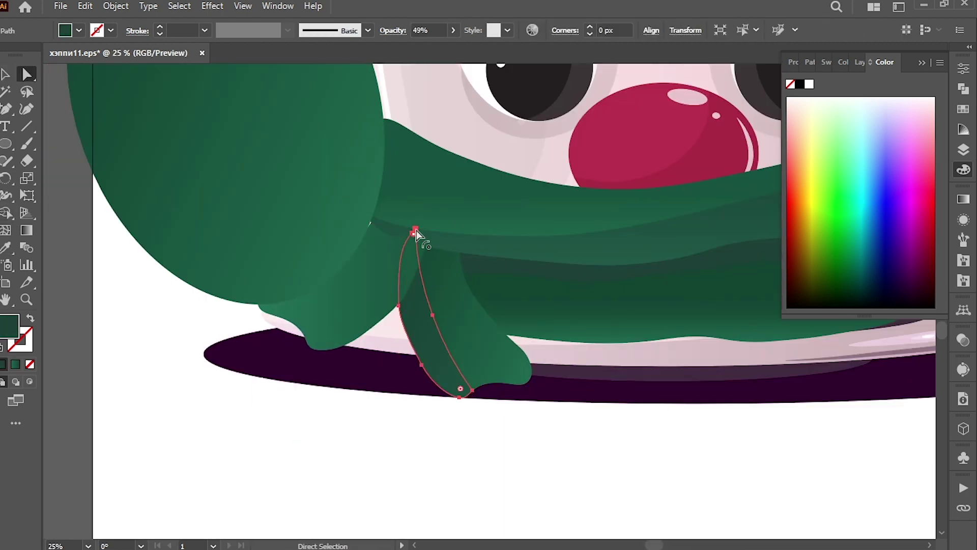
mouse_move(416, 233)
left_mouse_down()
mouse_move(461, 258)
mouse_move(463, 280)
left_mouse_up()
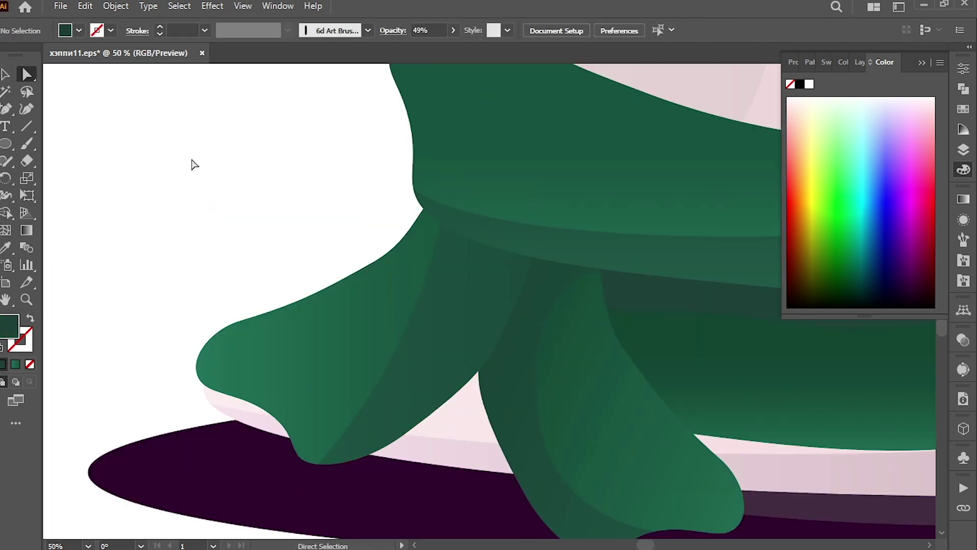
left_click(443, 189)
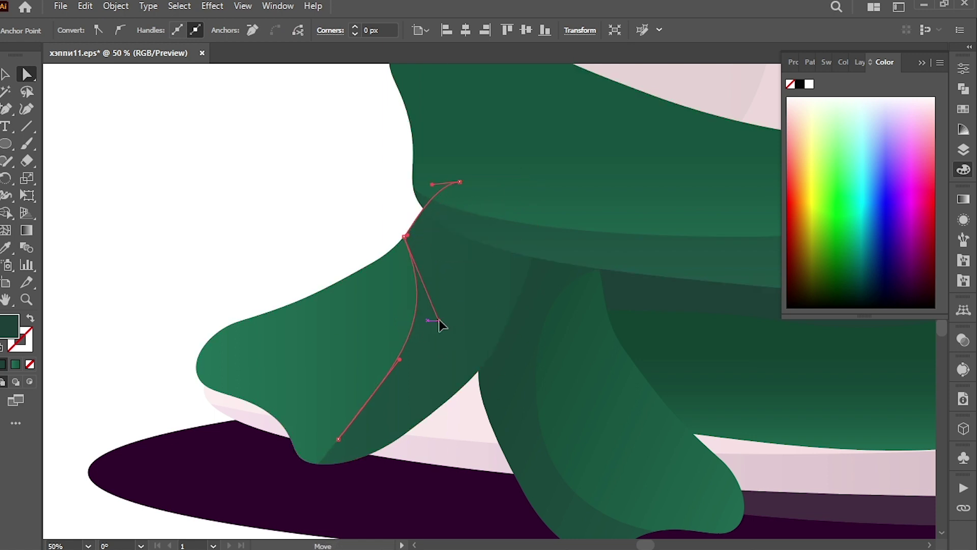
scroll(338, 439, "up", 2)
scroll(342, 471, "up", 1)
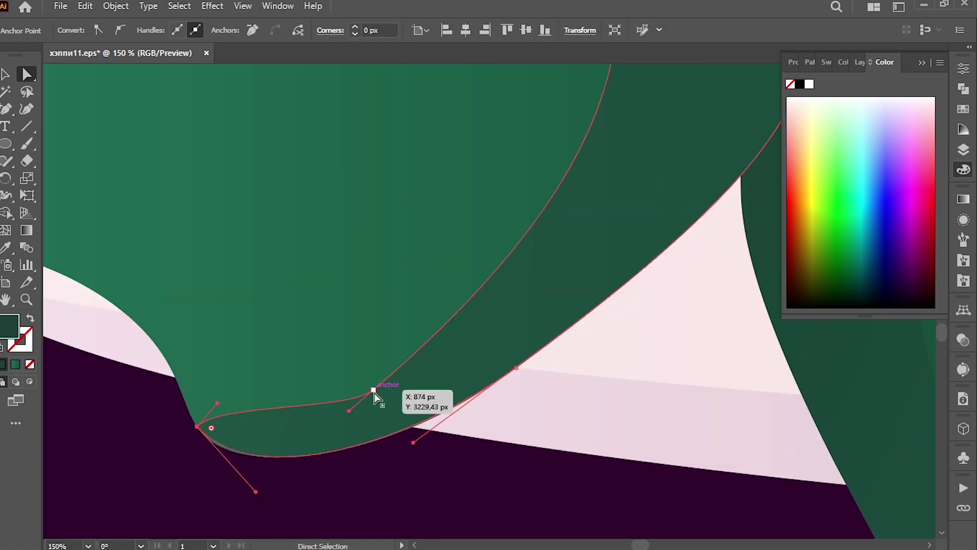
scroll(246, 468, "up", 2)
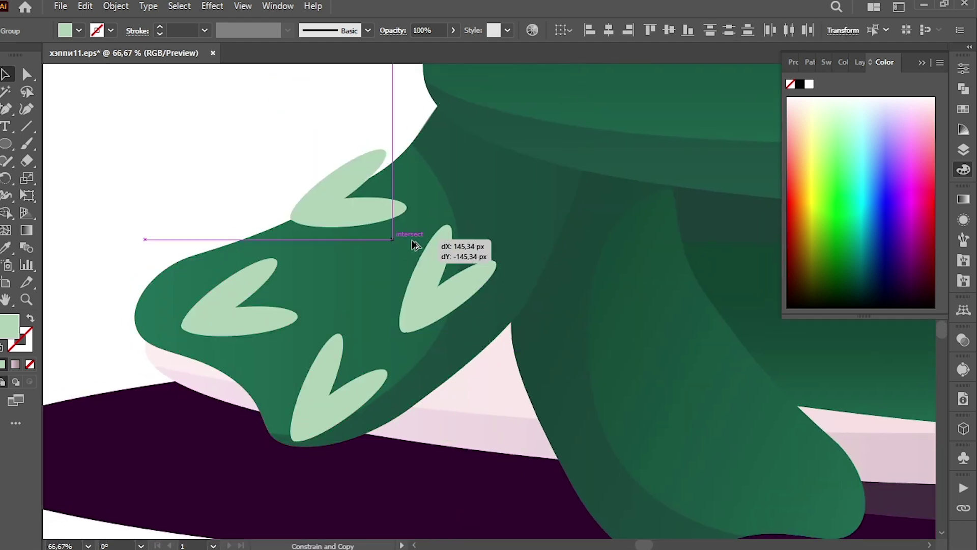
Rotate and position the V leaf pairs on the scarf, sampling light green for them.
left_click_drag(389, 257, 494, 275)
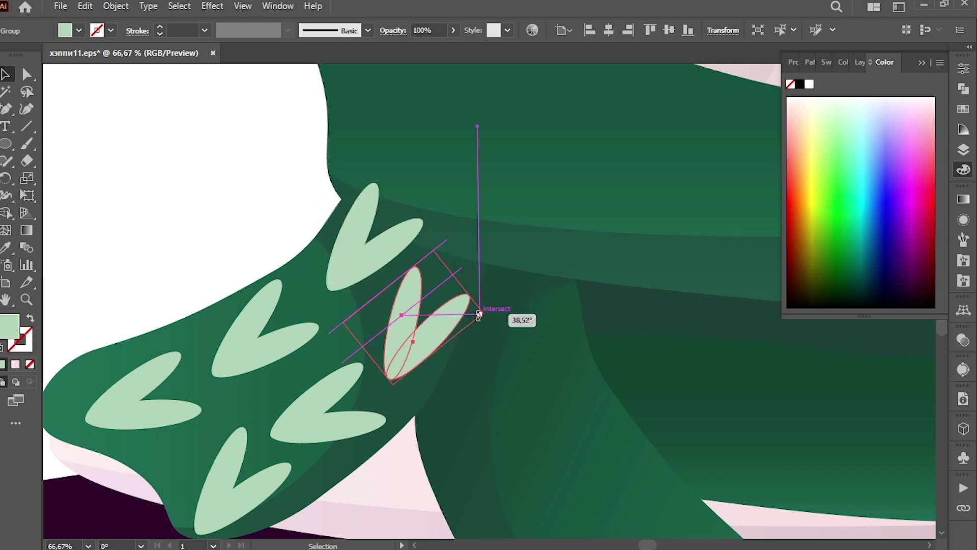
left_click_drag(485, 312, 447, 313)
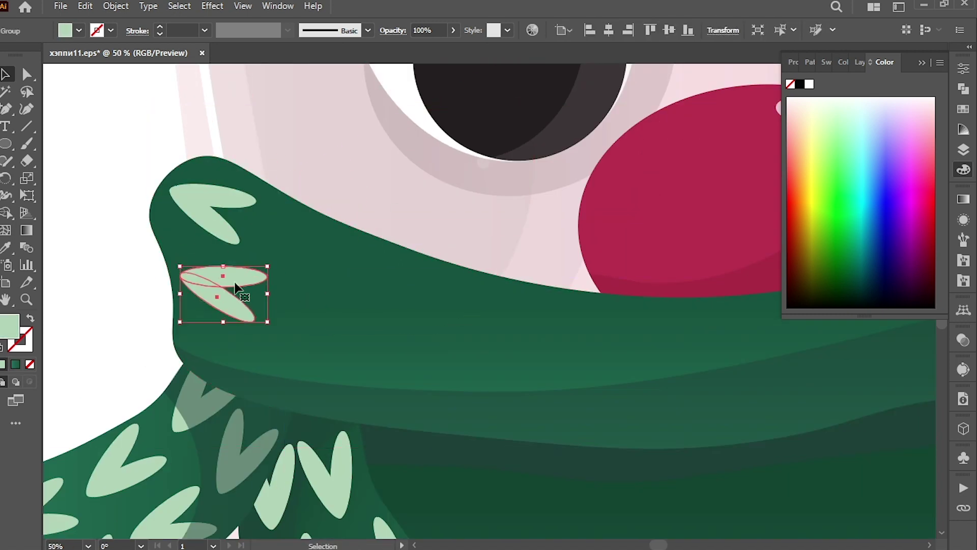
left_click_drag(235, 287, 235, 280)
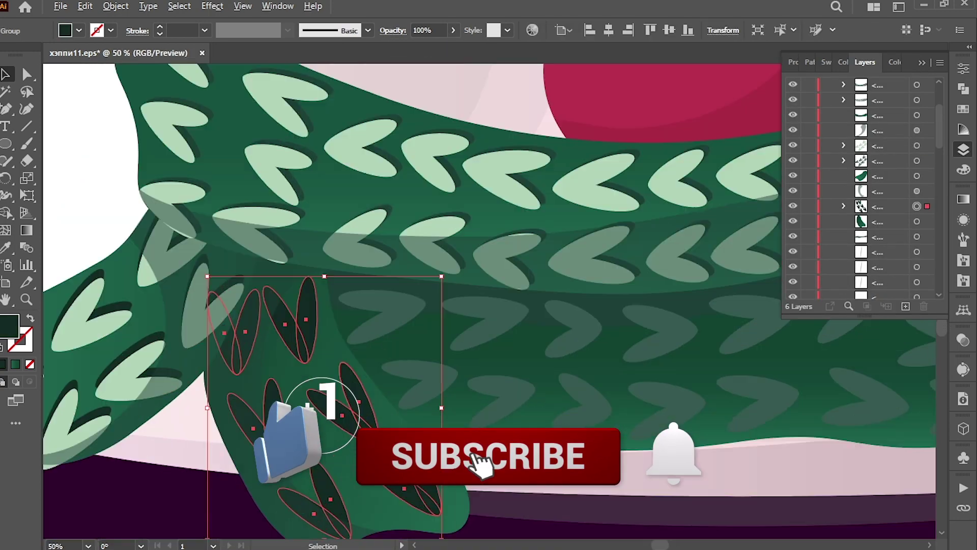
left_click(502, 323)
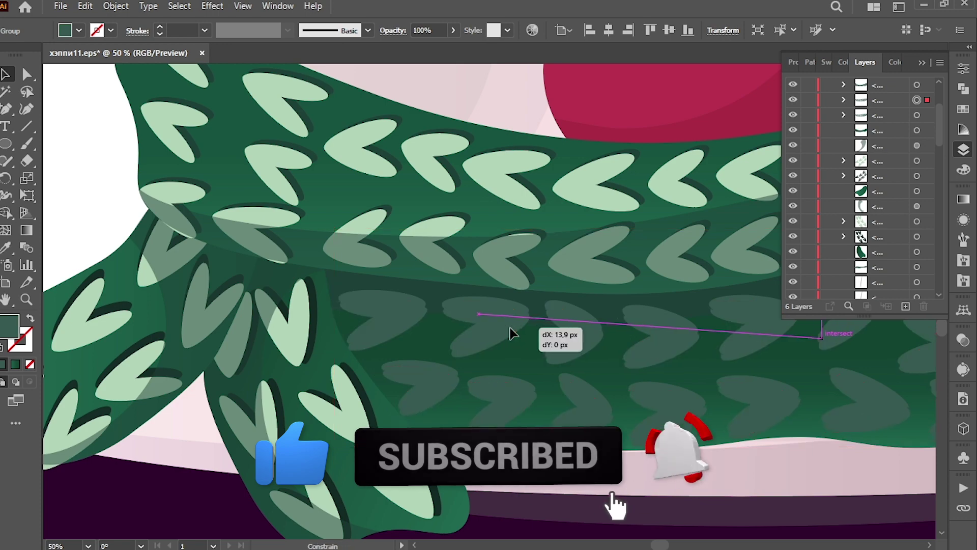
key("i")
left_click(44, 321)
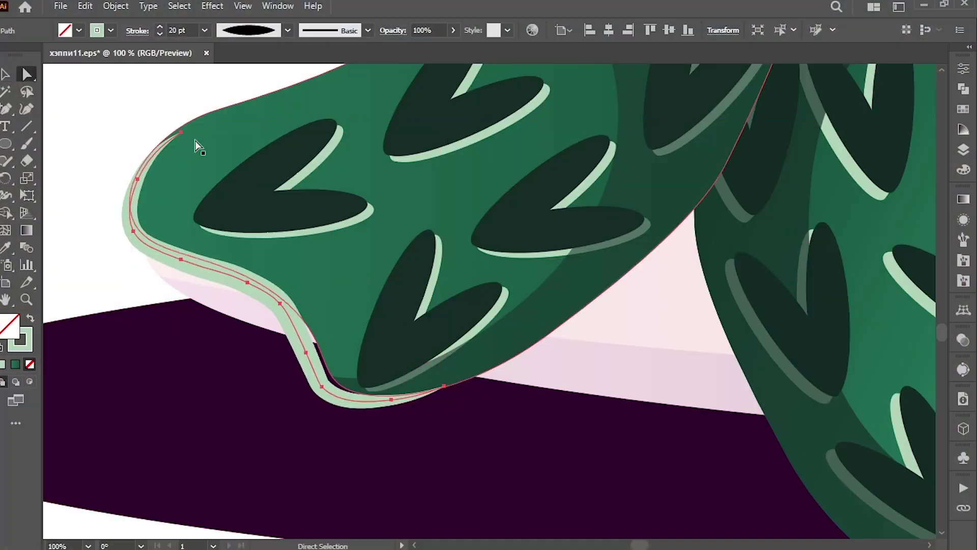
Bend a new curve along the bottom of the scarf end.
left_click_drag(180, 133, 343, 378)
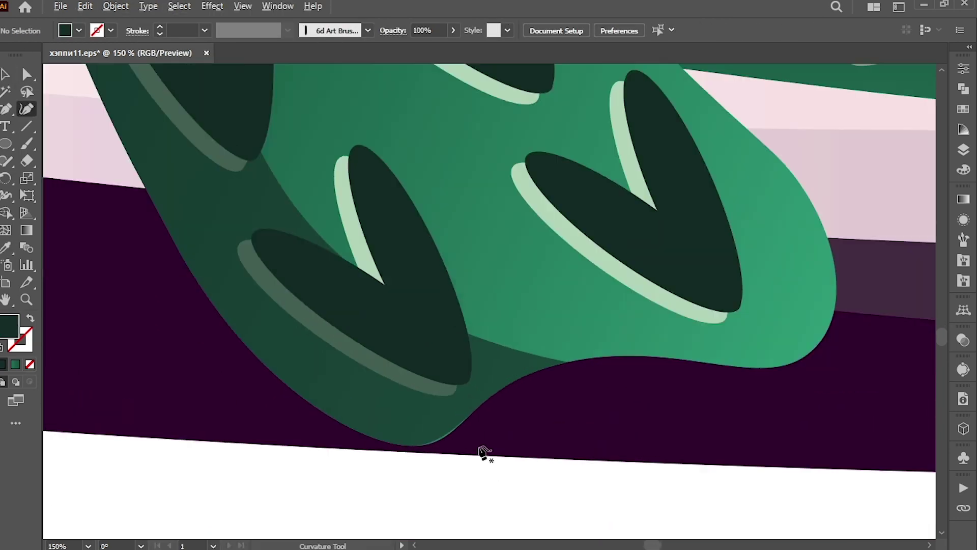
Turn the curve's fill into a thicker outline along the scarf end's bottom.
key("shift+x")
left_click(204, 30)
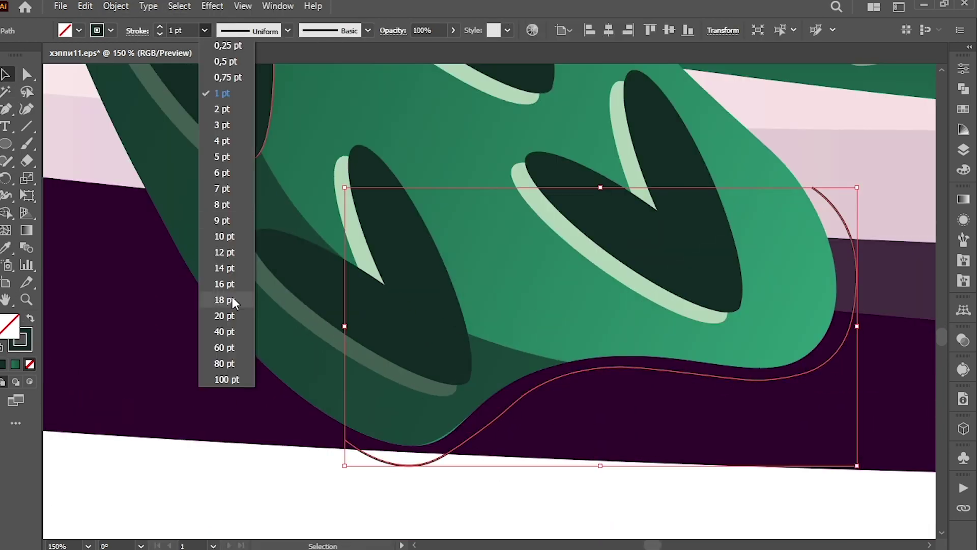
left_click(225, 297)
key("ctrl+minus")
key("ctrl+minus")
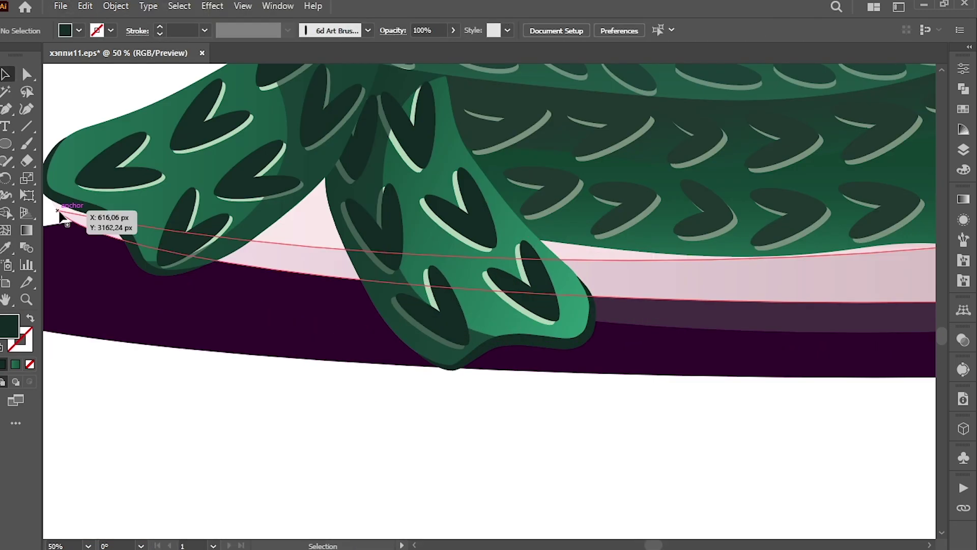
key("shift+grave")
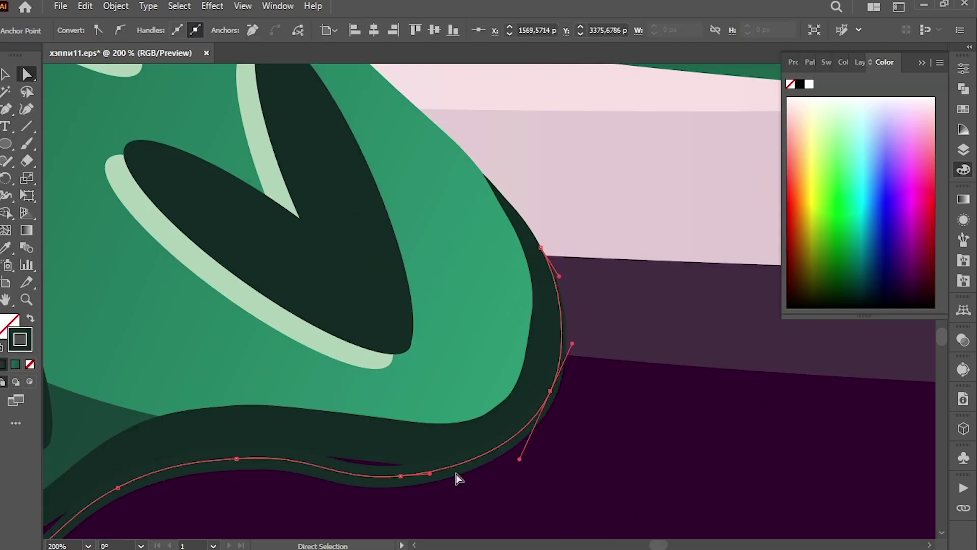
scroll(456, 474, "down", 5)
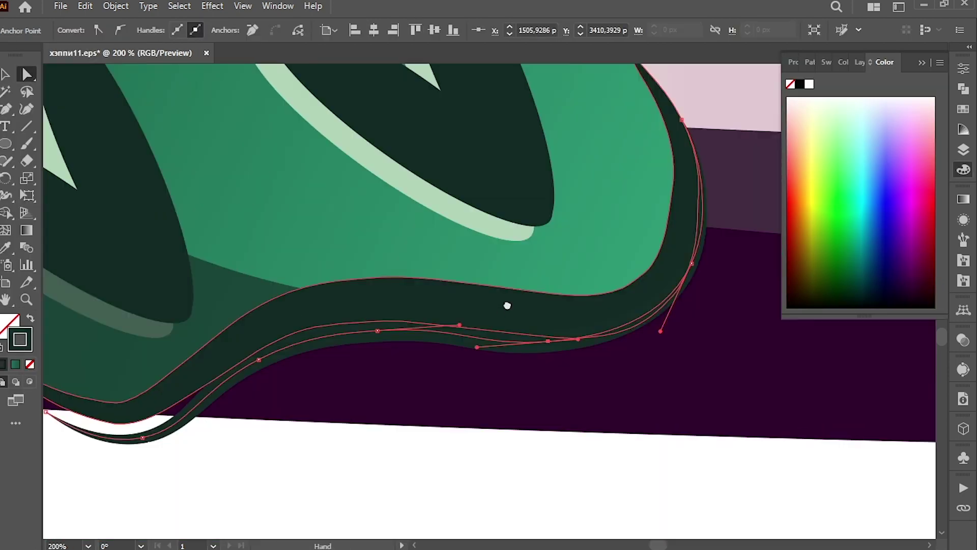
scroll(305, 407, "left", 5)
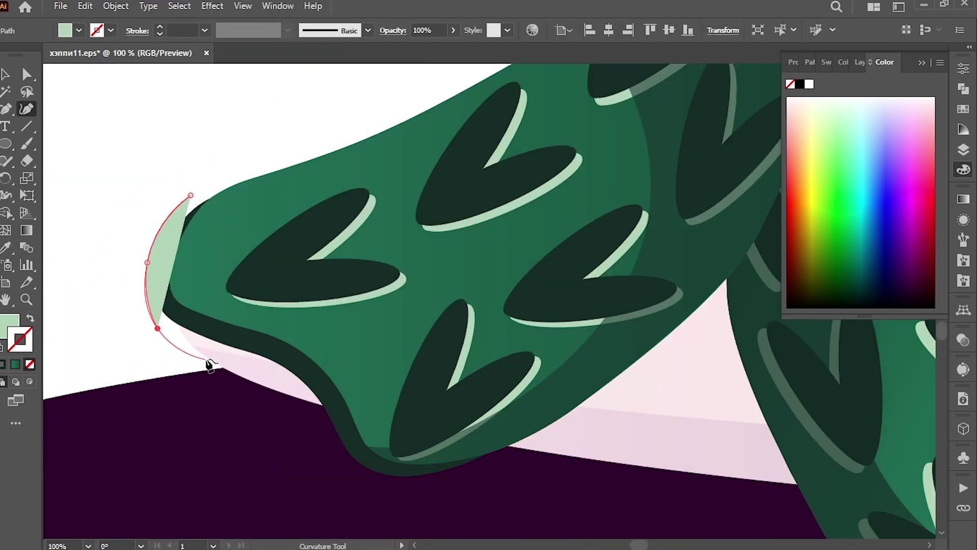
Close the curve along the scarf end and turn its light-green fill into an outline.
left_click(326, 407)
left_click(481, 466)
key("v")
key("shift+x")
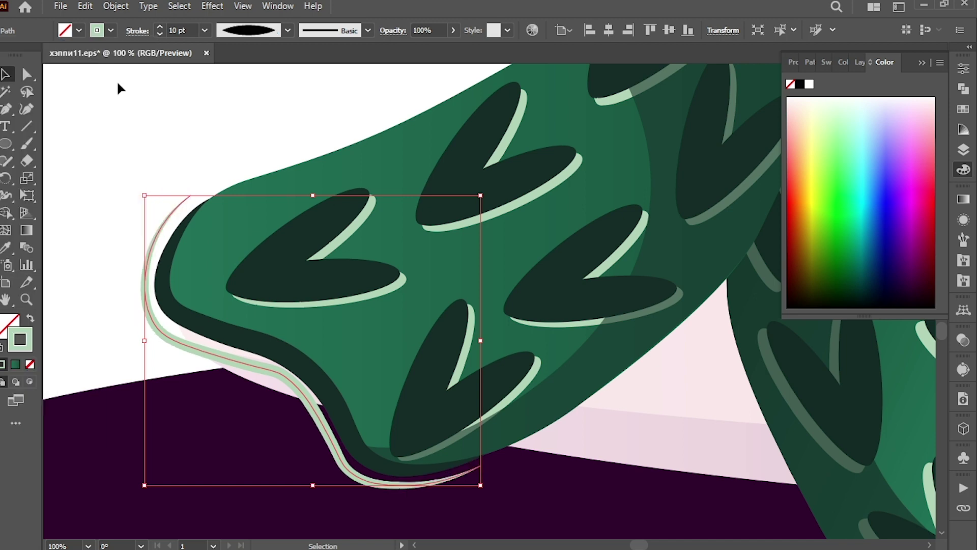
key("ctrl+plus")
Nudge the outline's anchors into place along the scarf end's edge.
key("a")
left_click_drag(167, 93, 171, 94)
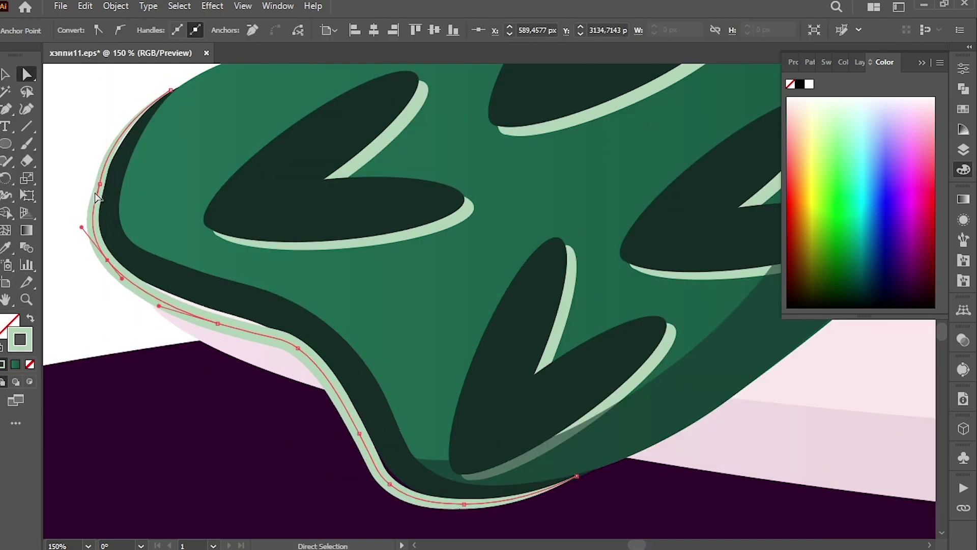
left_click(218, 323)
scroll(360, 306, "down", 5)
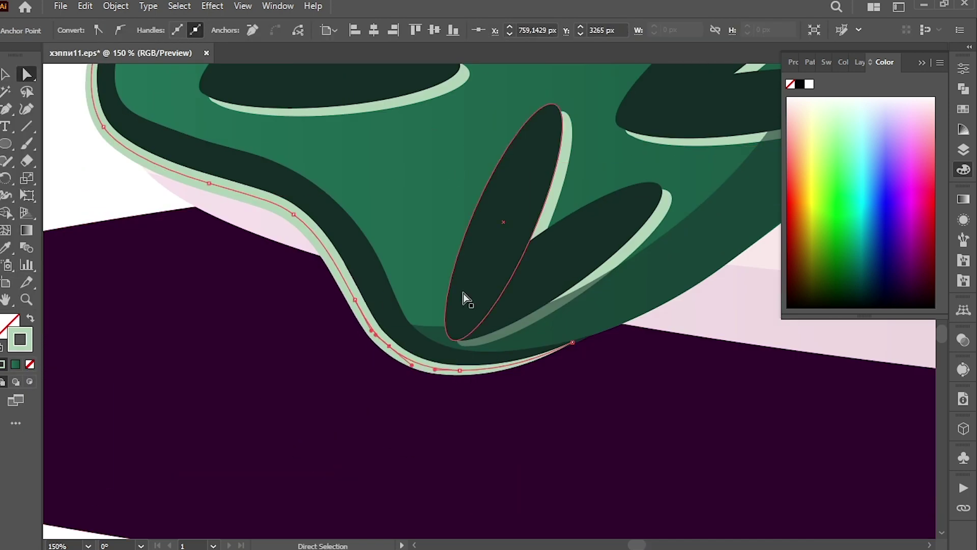
key("v")
key("ctrl+minus")
key("ctrl+minus")
left_click_drag(328, 227, 429, 333)
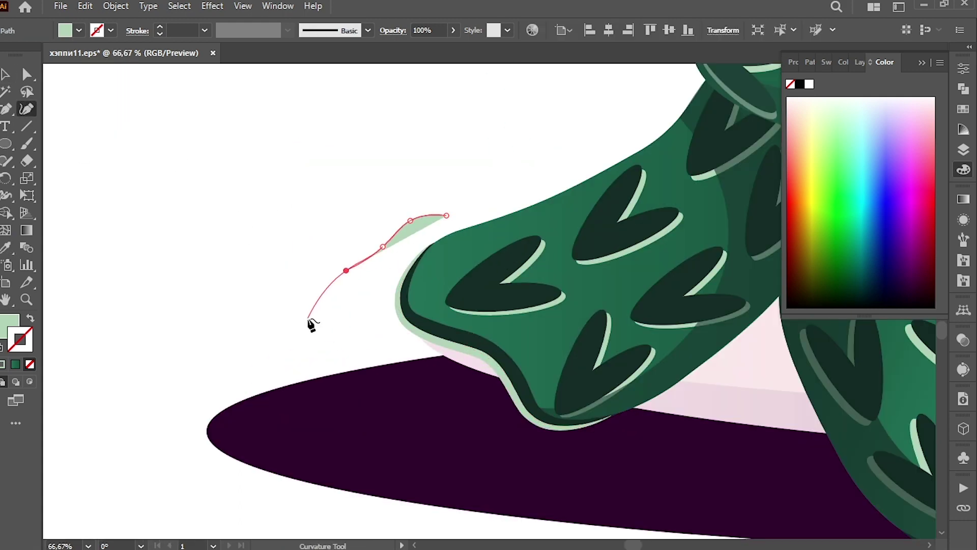
Move the light-green wavy strands onto the left scarf end's tip.
key("v")
left_click_drag(355, 272, 351, 277)
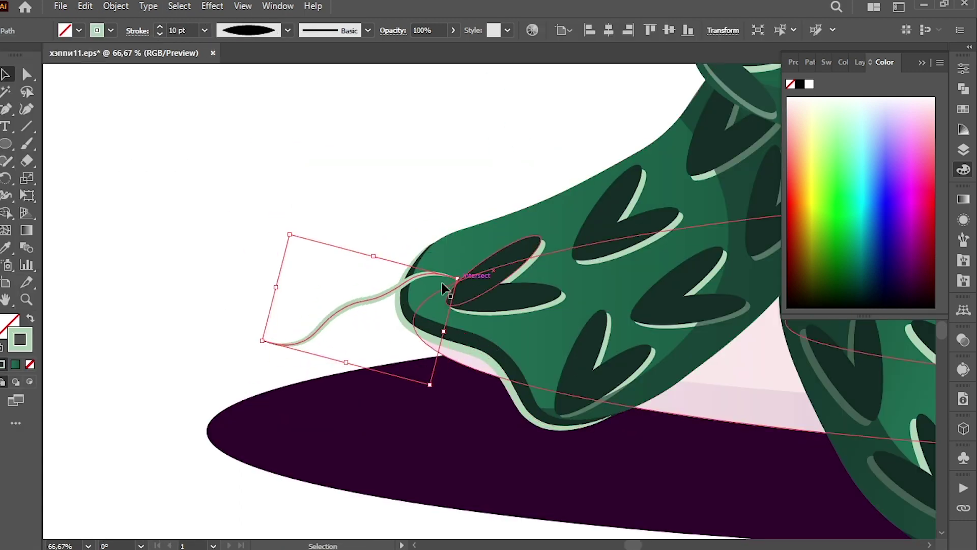
key("ctrl+minus")
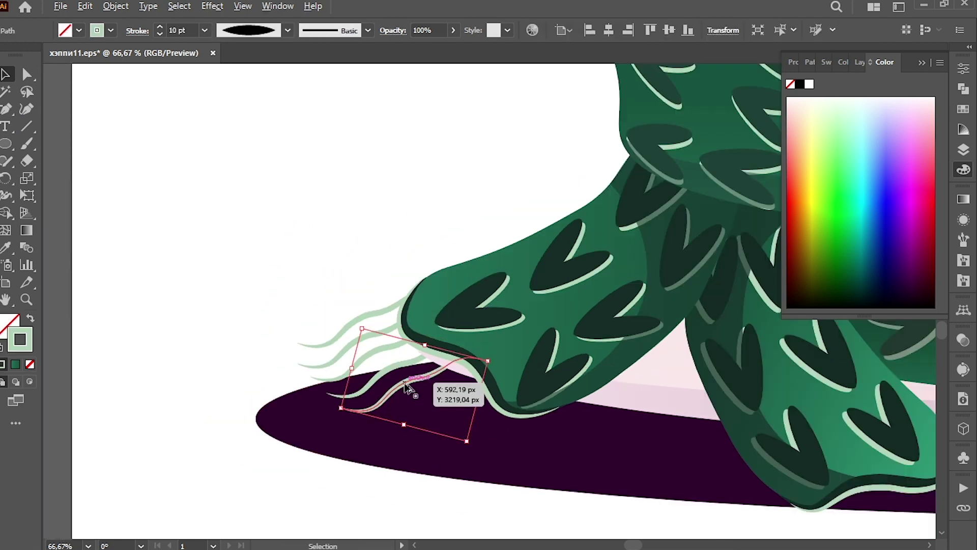
key("ctrl+minus")
key("F7")
left_click(334, 235)
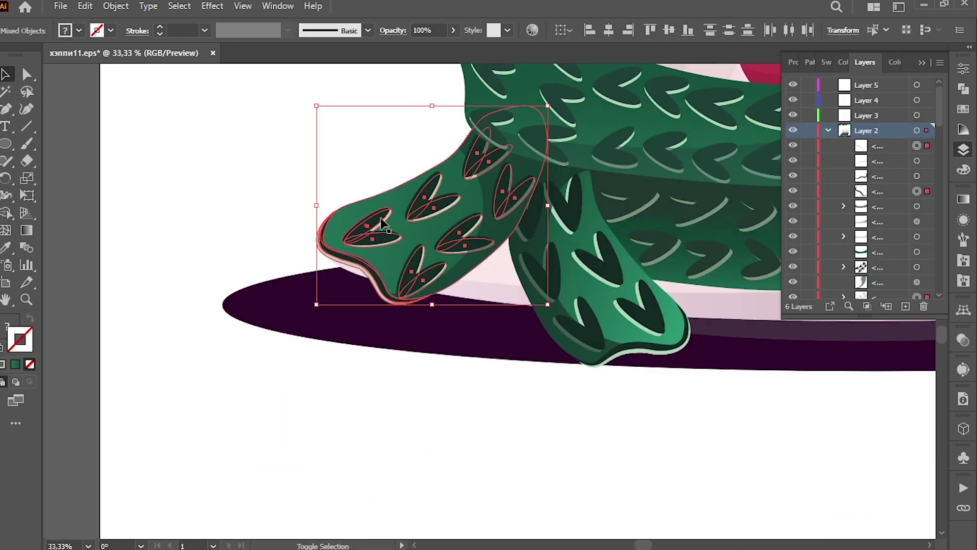
left_click_drag(239, 178, 356, 275)
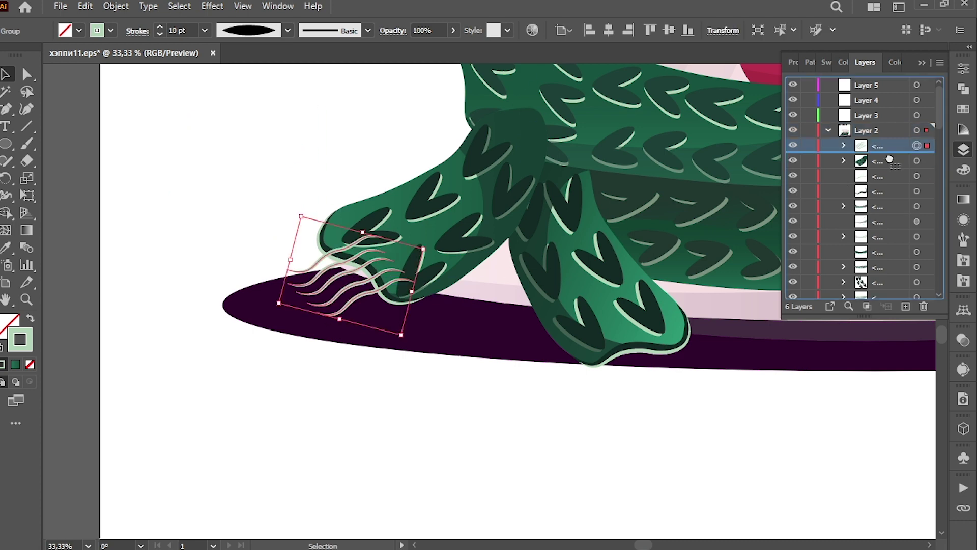
scroll(346, 214, "up", 1)
Copy the wavy strands and rotate the copy along the scarf end's edge.
left_click_drag(250, 279, 402, 418)
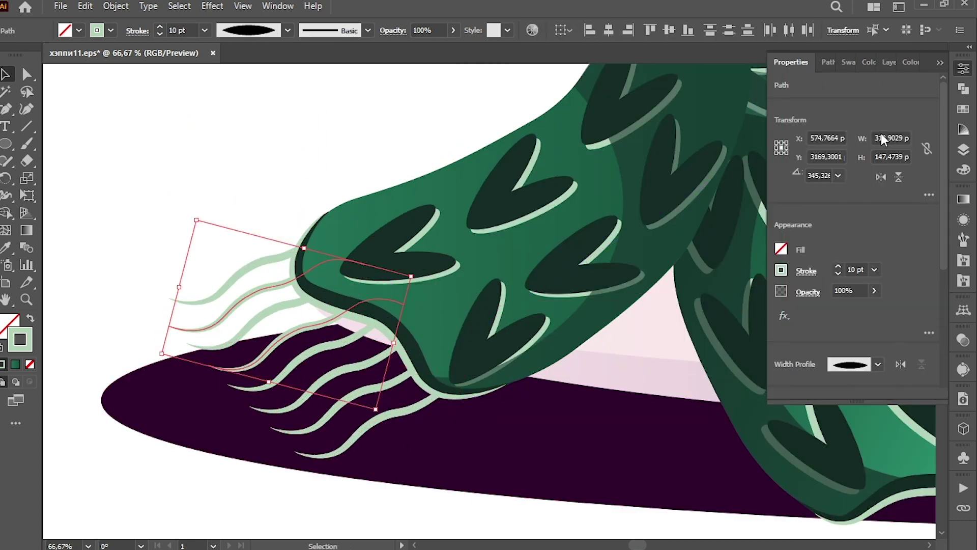
left_click_drag(422, 277, 285, 194)
mouse_move(356, 386)
left_mouse_down()
mouse_move(443, 326)
mouse_move(401, 349)
mouse_move(351, 236)
mouse_move(169, 91)
left_mouse_up()
key("ctrl+plus")
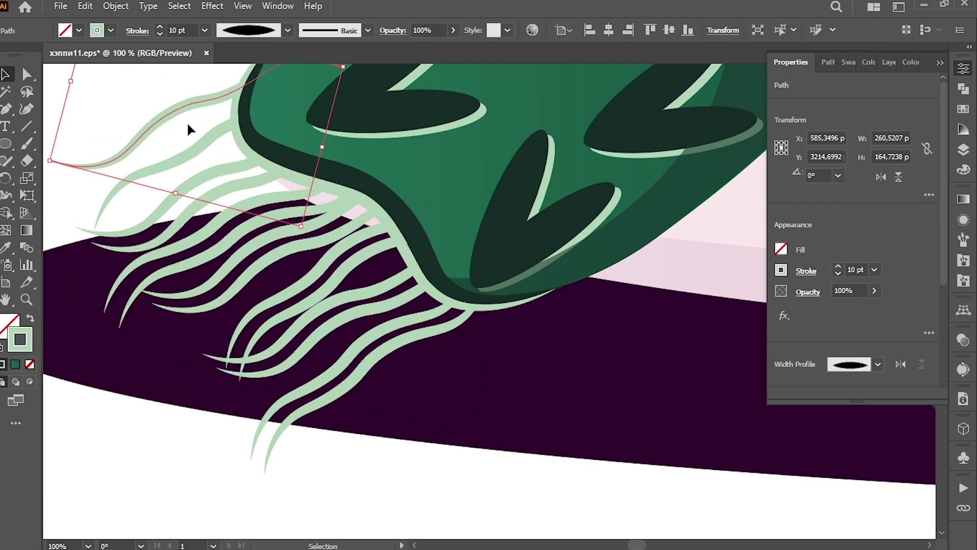
Expand the wavy strokes into filled shapes and stretch one fringe strand longer.
left_click(319, 247, "shift")
left_click(116, 5)
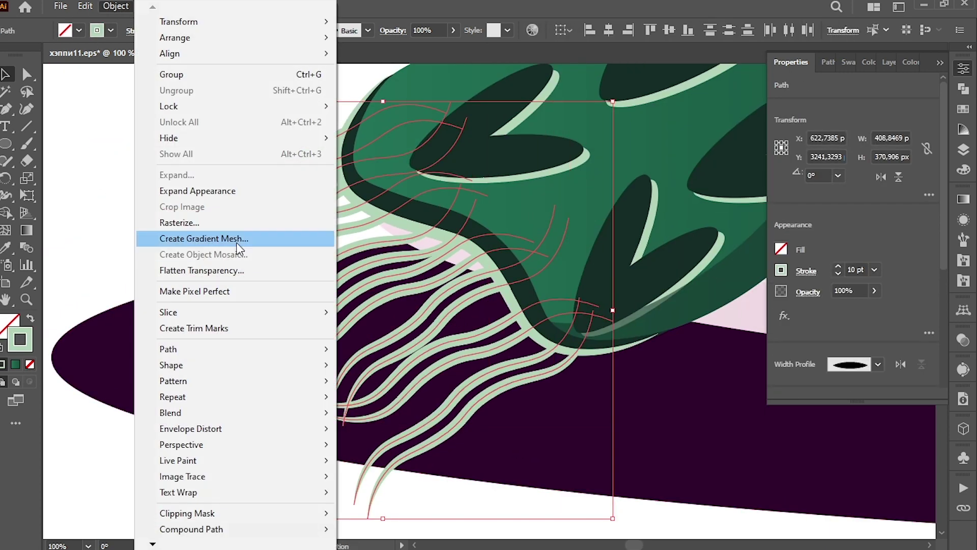
left_click(219, 190)
left_click(555, 352)
mouse_move(569, 355)
left_mouse_down()
mouse_move(579, 297)
mouse_move(504, 311)
left_mouse_up()
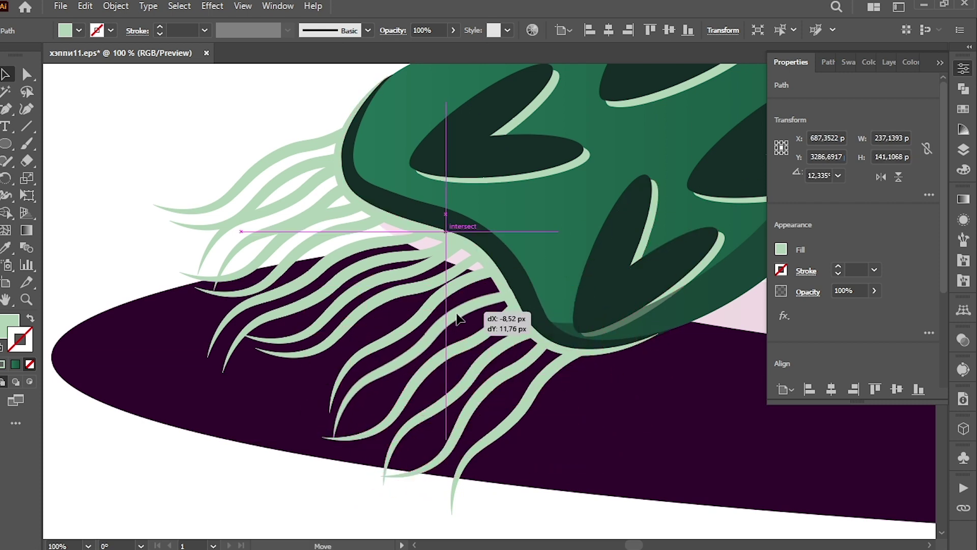
Move and rotate dark-green strand copies into the left scarf fringe.
left_click(483, 260)
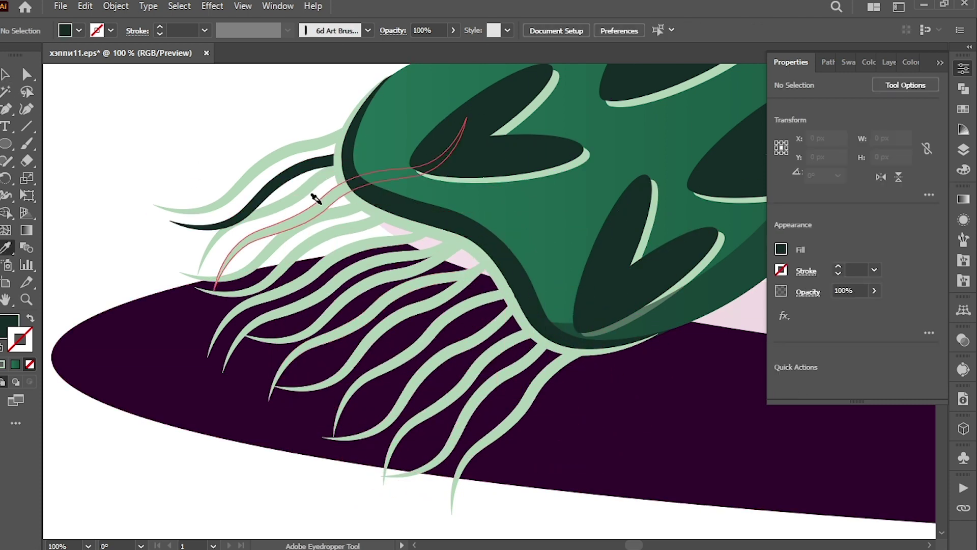
left_click_drag(320, 170, 318, 164)
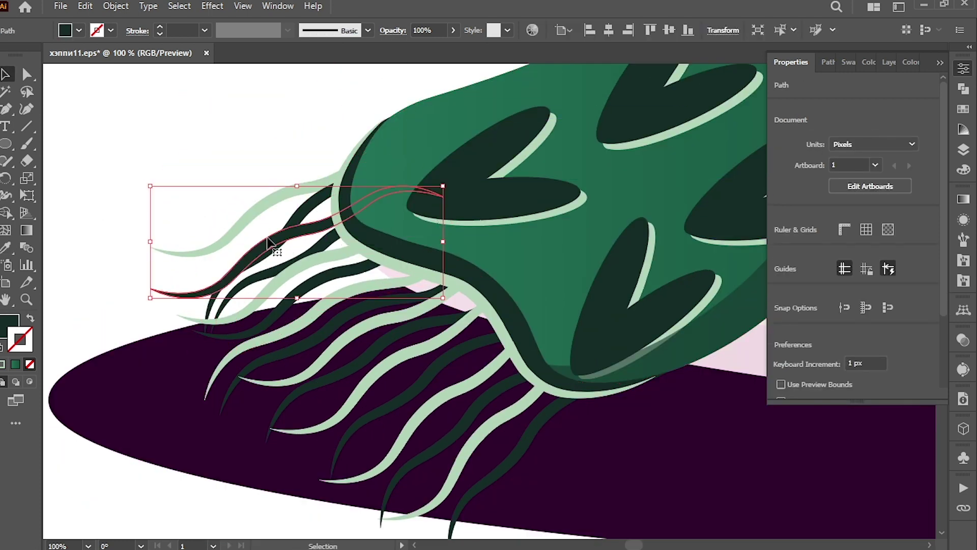
left_click_drag(425, 118, 418, 108)
left_click(230, 125)
scroll(229, 125, "down", 2)
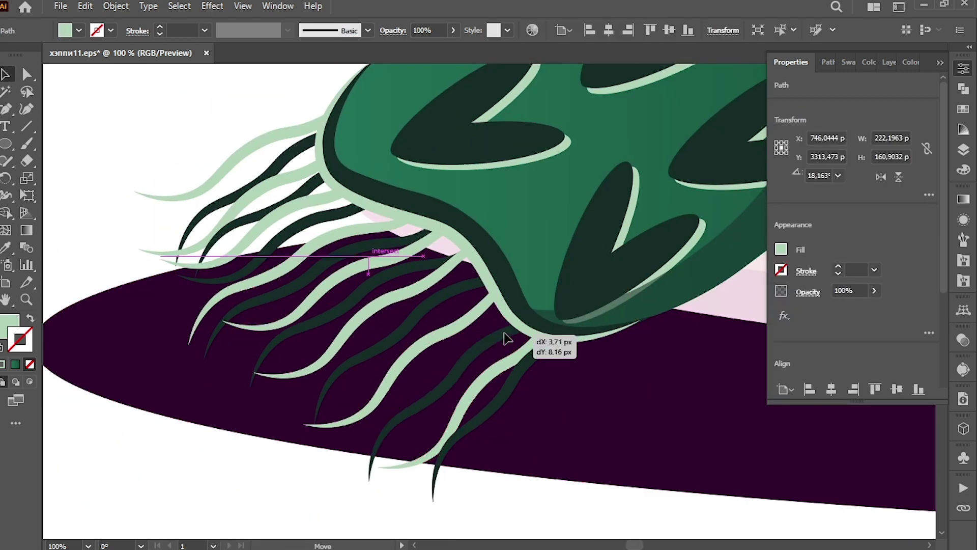
left_click_drag(477, 344, 487, 351)
left_click_drag(494, 181, 496, 184)
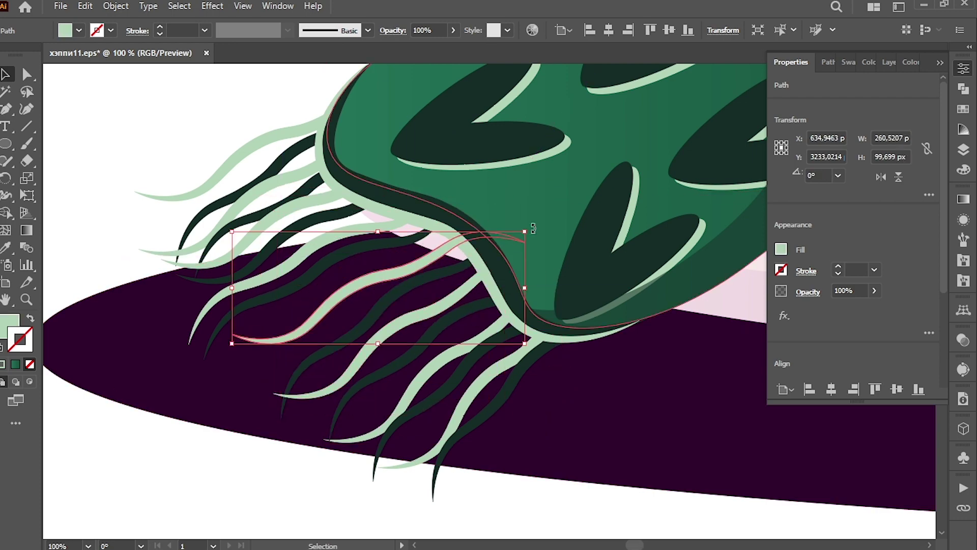
Fill the remaining fringe gaps with more light- and dark-green strands.
left_click_drag(387, 239, 414, 251)
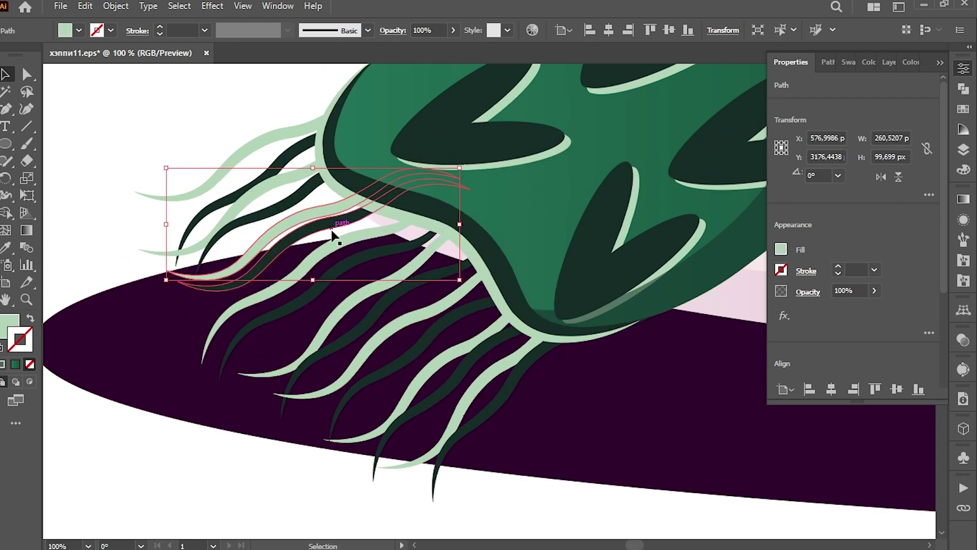
scroll(498, 461, "down", 3)
scroll(388, 338, "up", 2)
mouse_move(388, 339)
left_mouse_down()
mouse_move(486, 387)
mouse_move(448, 393)
left_mouse_up()
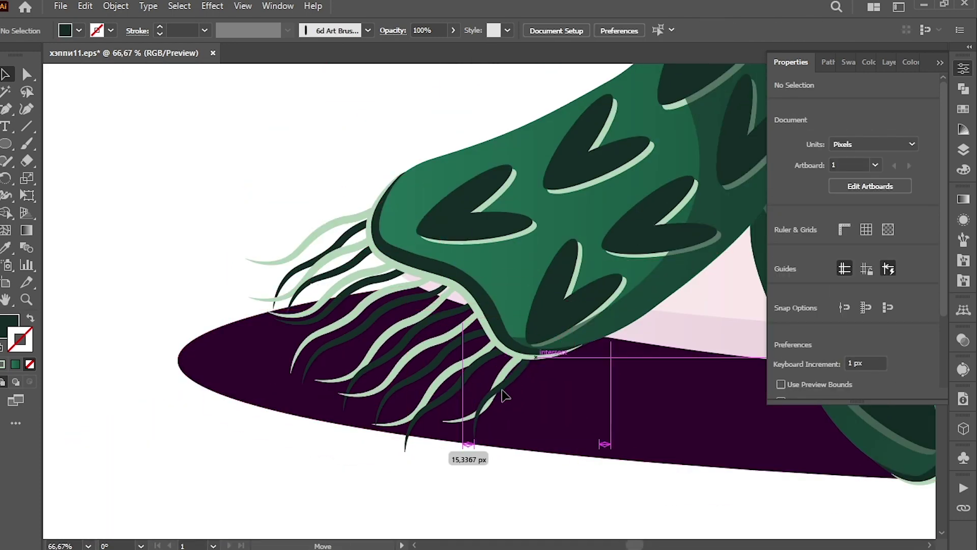
left_click(458, 377)
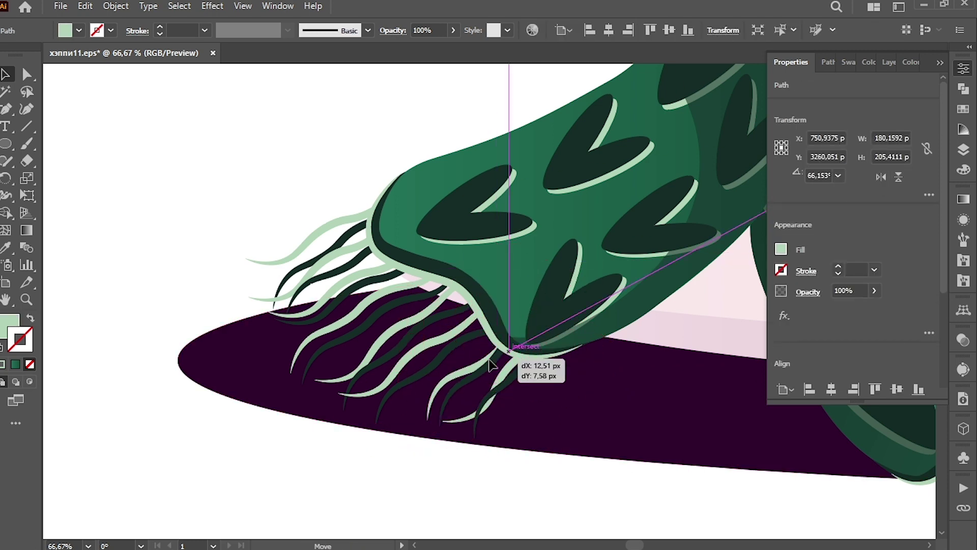
left_click_drag(482, 334, 446, 326)
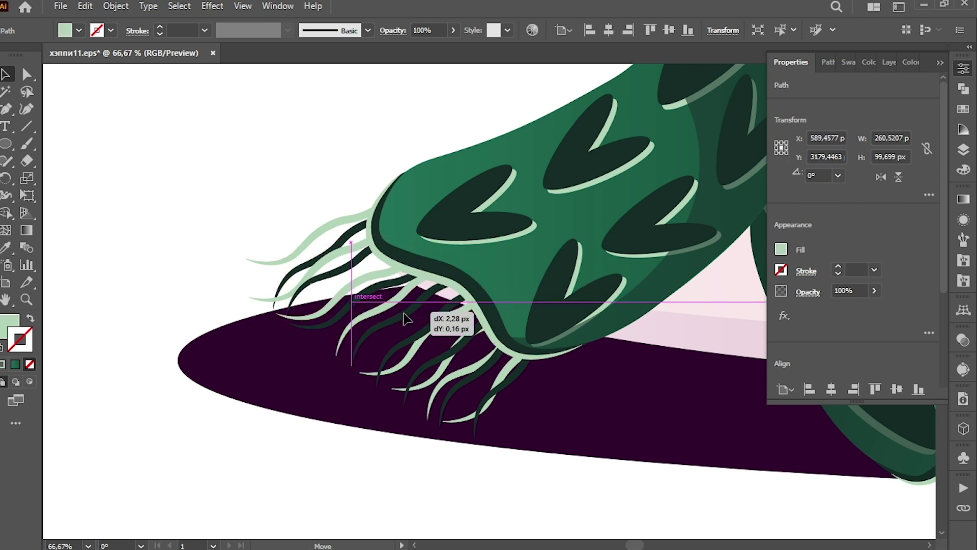
Tilt the last strands, select the whole fringe and drag a copy toward the right scarf end.
left_click_drag(405, 315, 488, 248)
left_click_drag(471, 440, 466, 447)
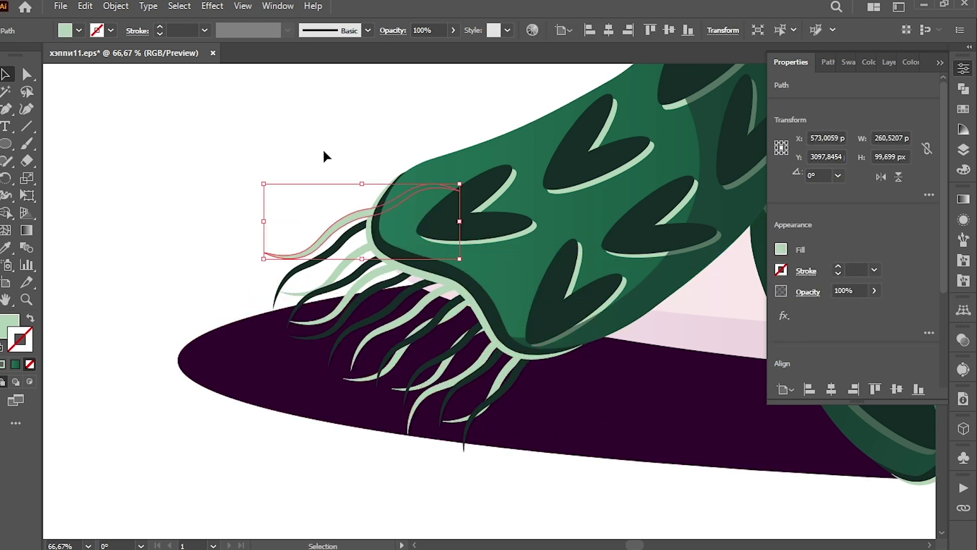
left_click(372, 293, "shift")
mouse_move(445, 371)
left_mouse_down()
mouse_move(585, 448)
mouse_move(544, 374)
left_mouse_up()
Move the copied fringe group beneath the right scarf tail.
left_click(523, 376)
left_click(453, 331)
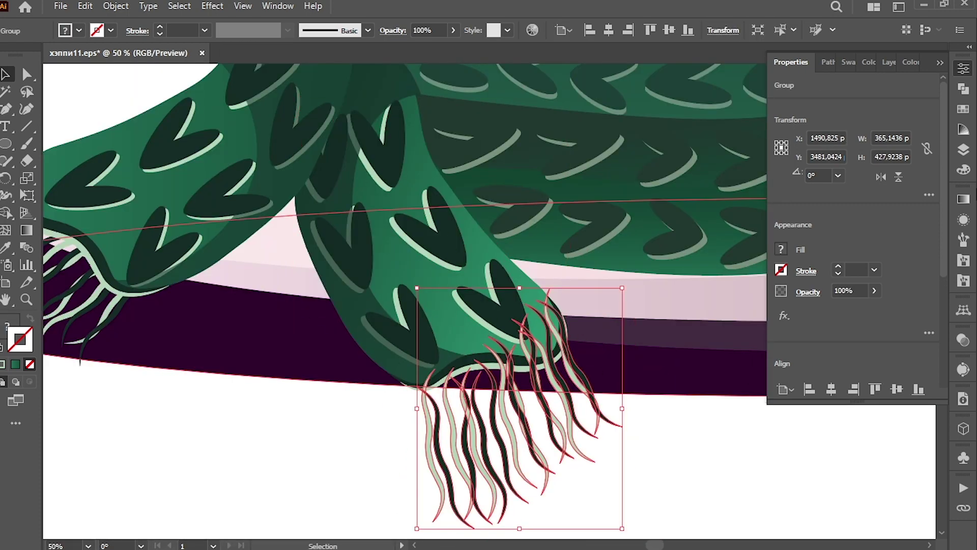
left_click(964, 149)
left_click_drag(519, 408, 558, 424)
left_click(963, 69)
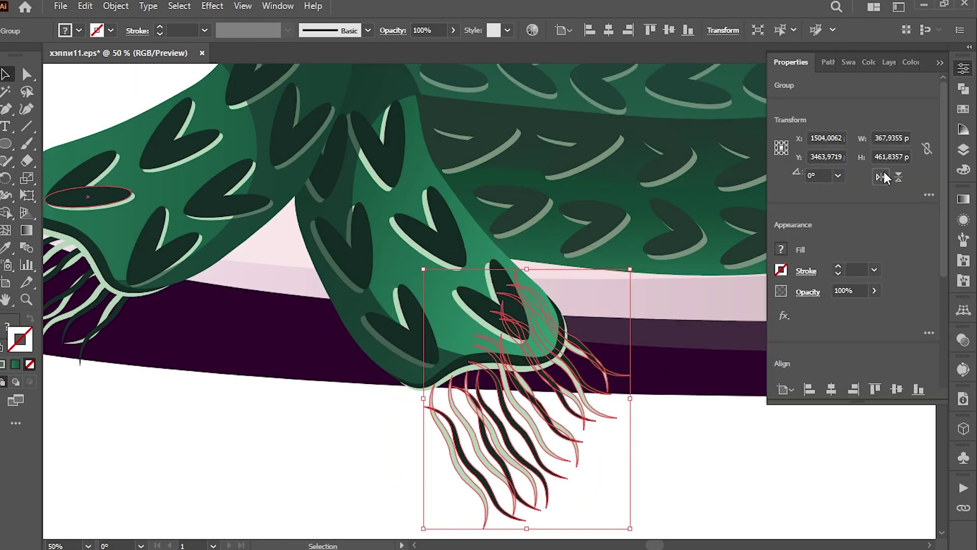
left_click_drag(569, 391, 560, 393)
key("ctrl+minus")
key("ctrl+minus")
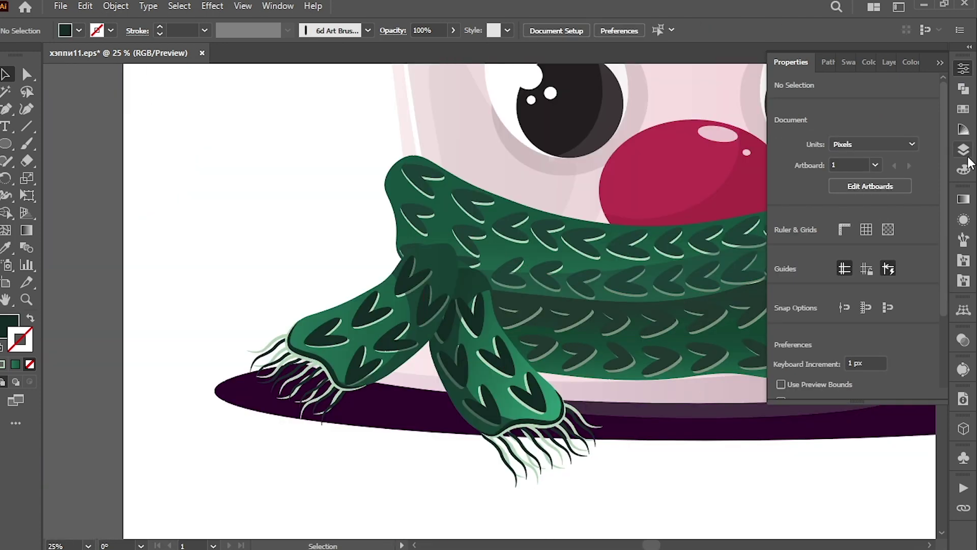
Locate the right scarf tail and main scarf band groups in the Layers panel.
left_click(964, 149)
left_click(917, 161)
left_click(509, 367)
left_click(535, 448, "shift")
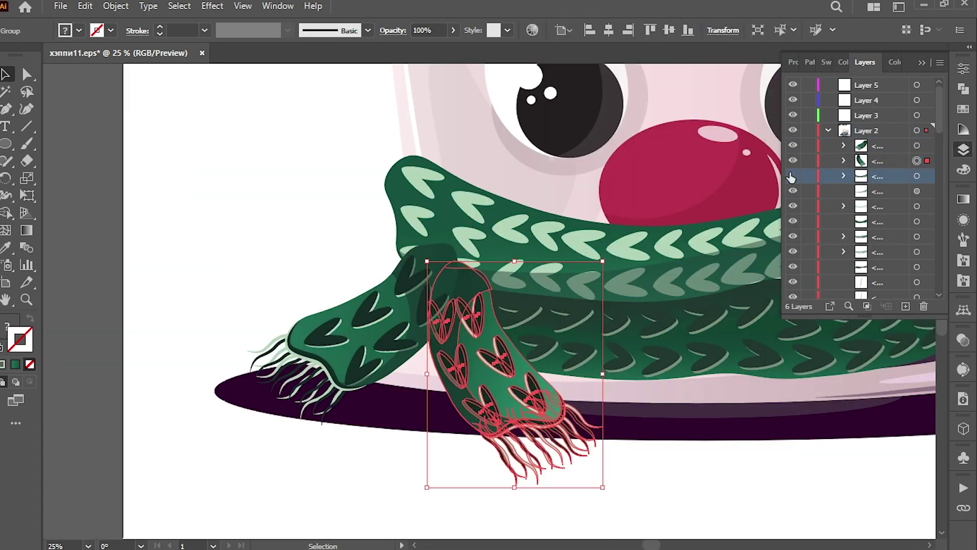
left_click(916, 222)
key("ctrl+minus")
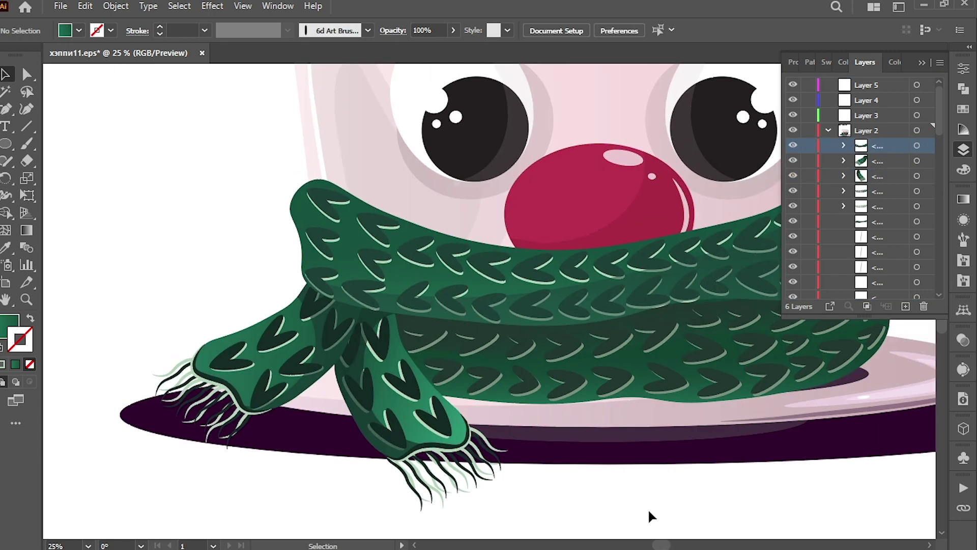
scroll(861, 184, "down", 3)
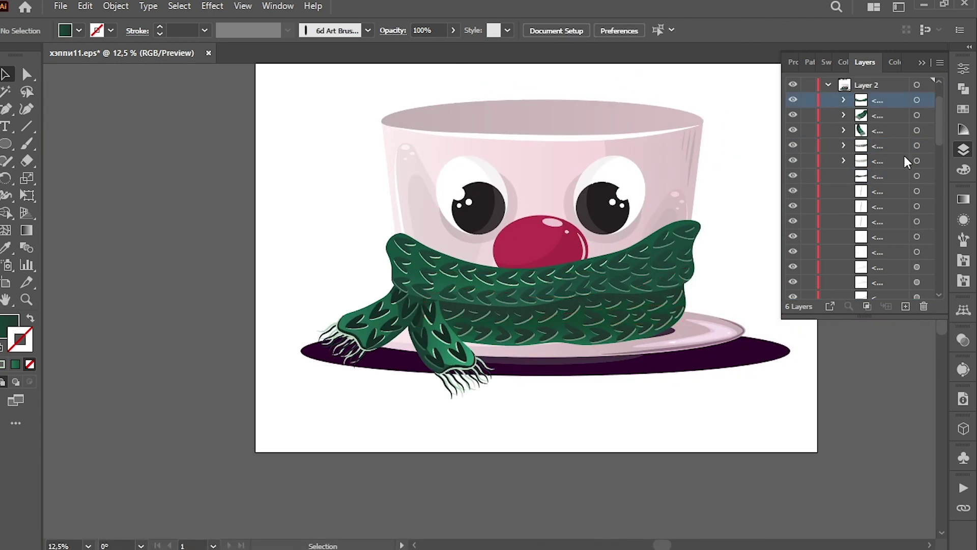
Restack the right scarf tail above the scarf band in the Layers panel.
left_click_drag(905, 156, 849, 247)
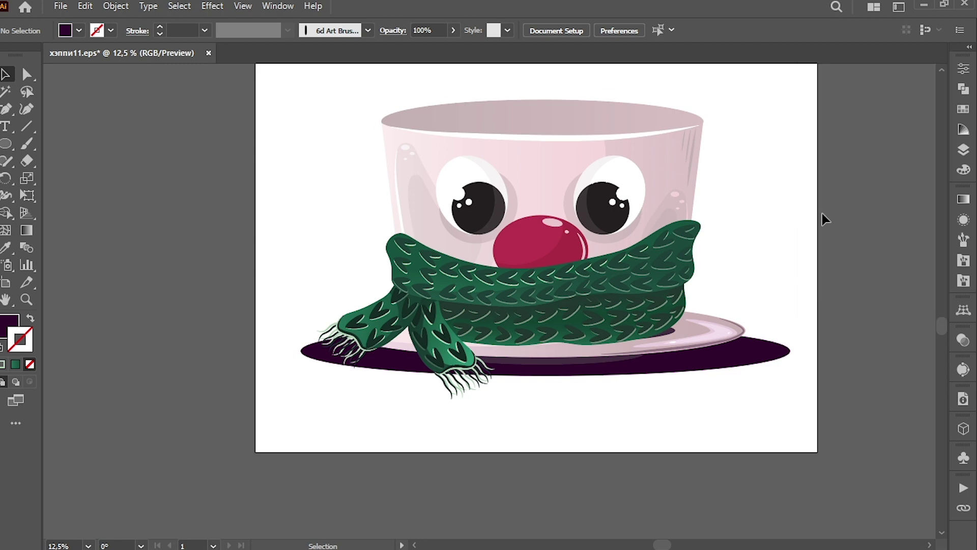
scroll(775, 264, "up", 2)
left_click(631, 325)
left_click(877, 253)
scroll(877, 253, "left", 3)
scroll(876, 253, "right", 3)
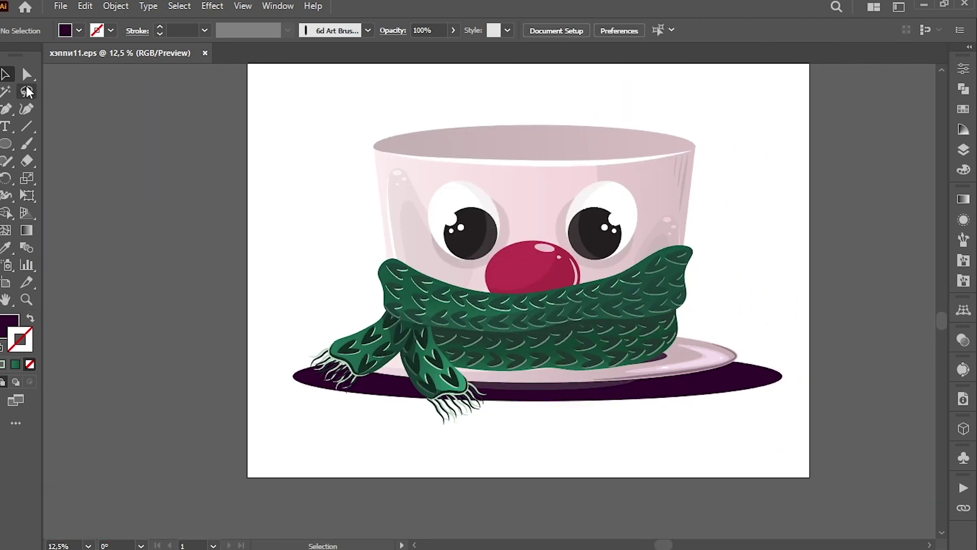
Check a stop colour in the scarf band's green gradient, then save хэппи11.eps.
left_click(535, 306)
key("ctrl+F9")
double_click(920, 329)
left_click(773, 177)
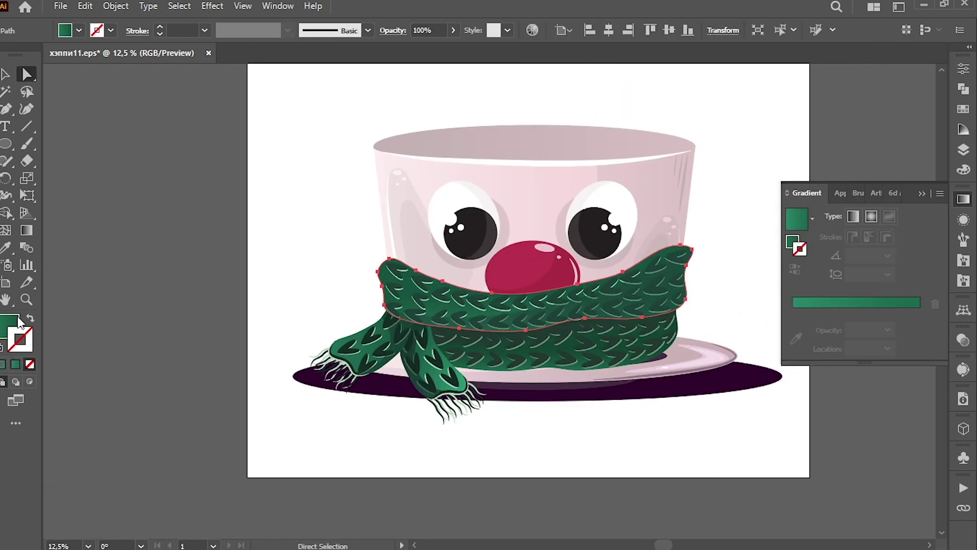
key("v")
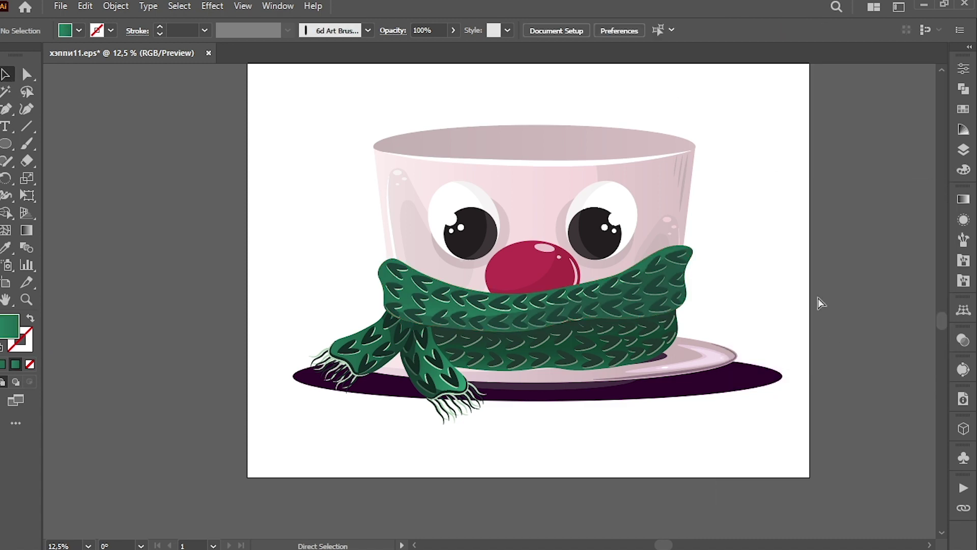
key("ctrl+s")
scroll(747, 243, "up", 2)
Draw a curved antler outline left of the cup, fitting its base to the cup edge.
key("ctrl+plus")
key("shift+grave")
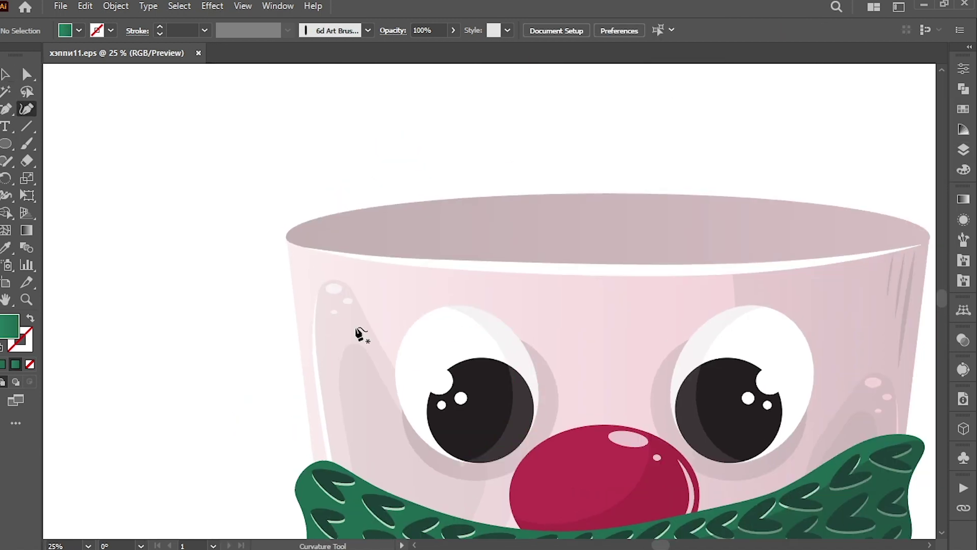
key("a")
left_click_drag(149, 280, 141, 277)
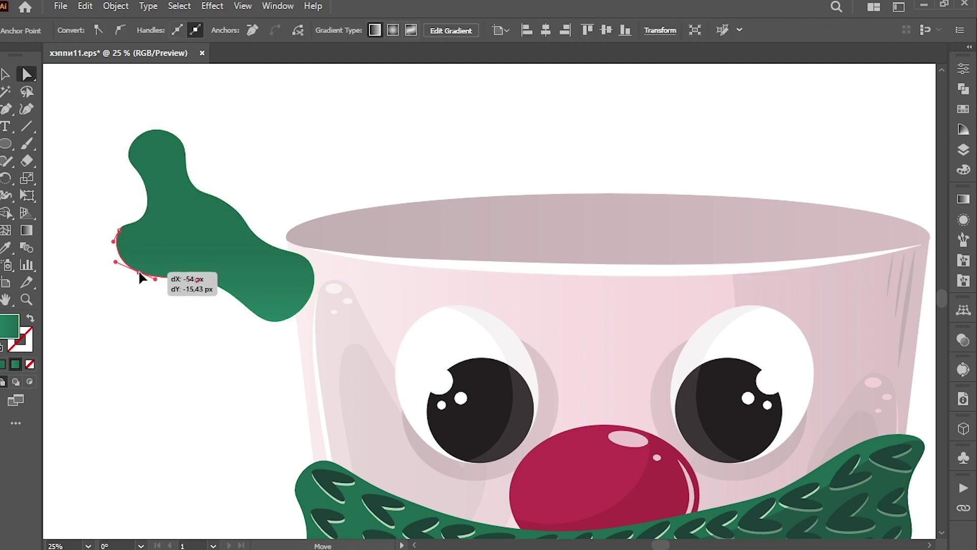
scroll(315, 270, "up", 2)
left_click_drag(330, 308, 334, 313)
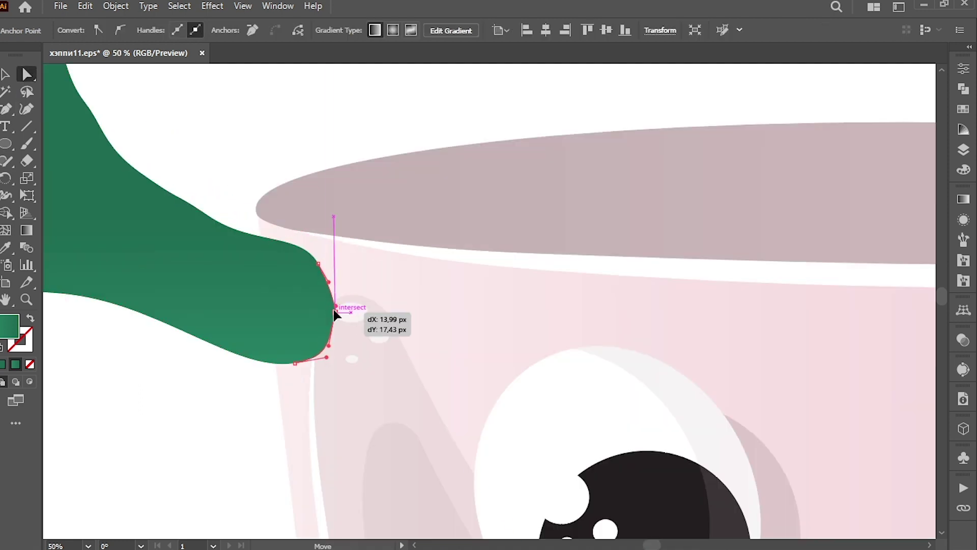
scroll(315, 346, "down", 2)
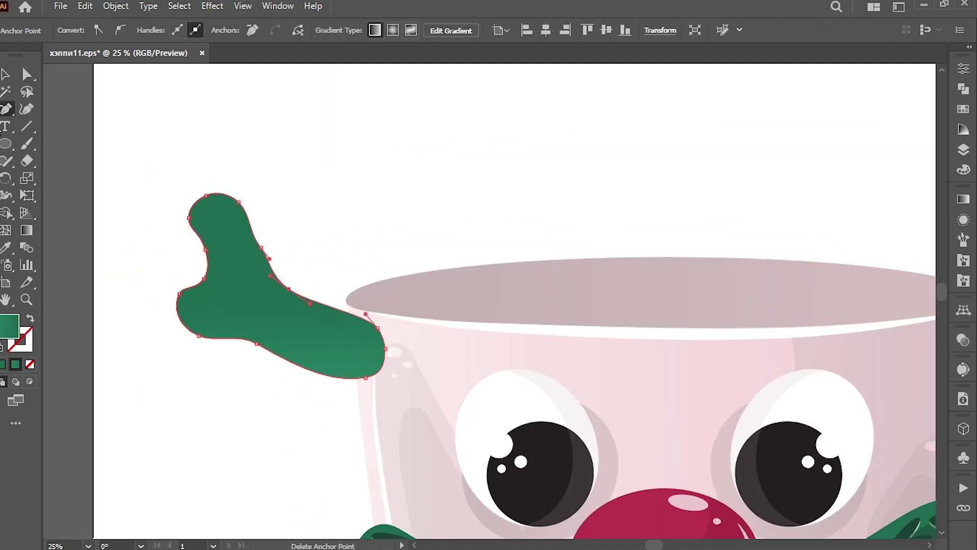
left_click(322, 219)
Move the antler against the cup's left rim and refine the right antler's anchors.
key("v")
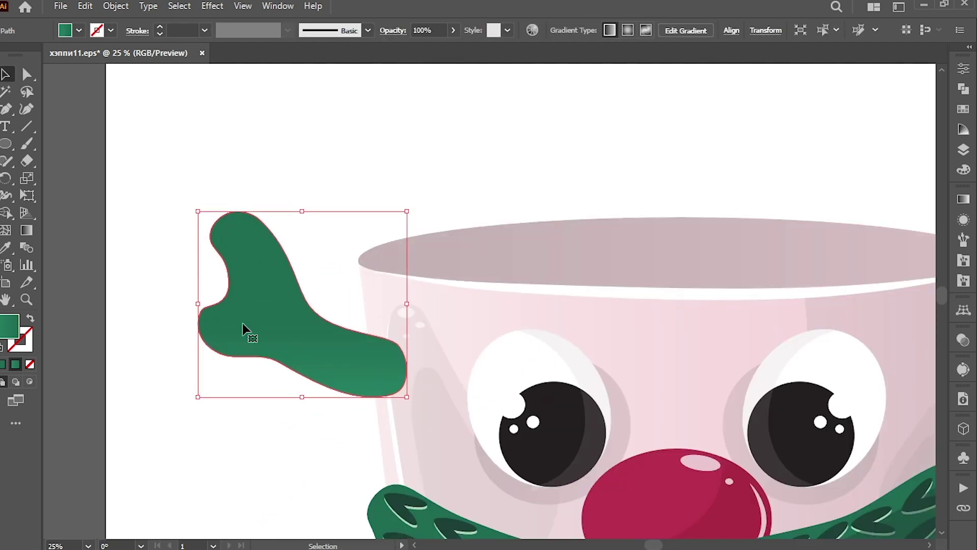
left_click_drag(246, 331, 370, 332)
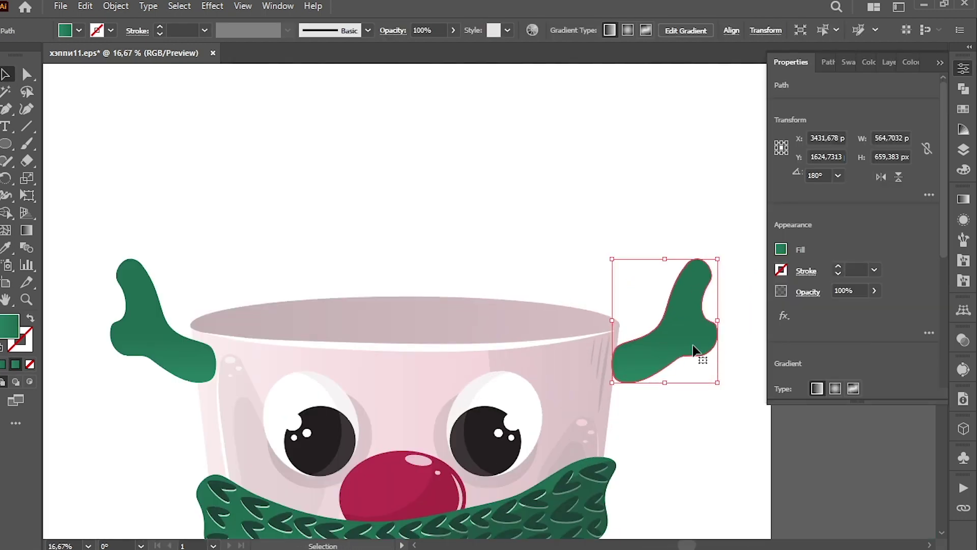
scroll(580, 387, "up", 2)
left_click(624, 301)
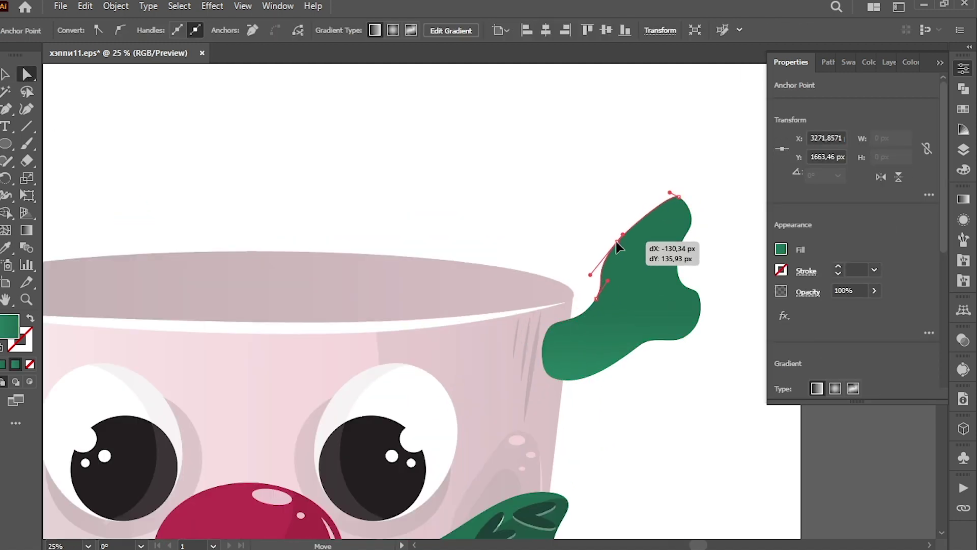
left_click(681, 250)
key("a")
left_click(596, 299)
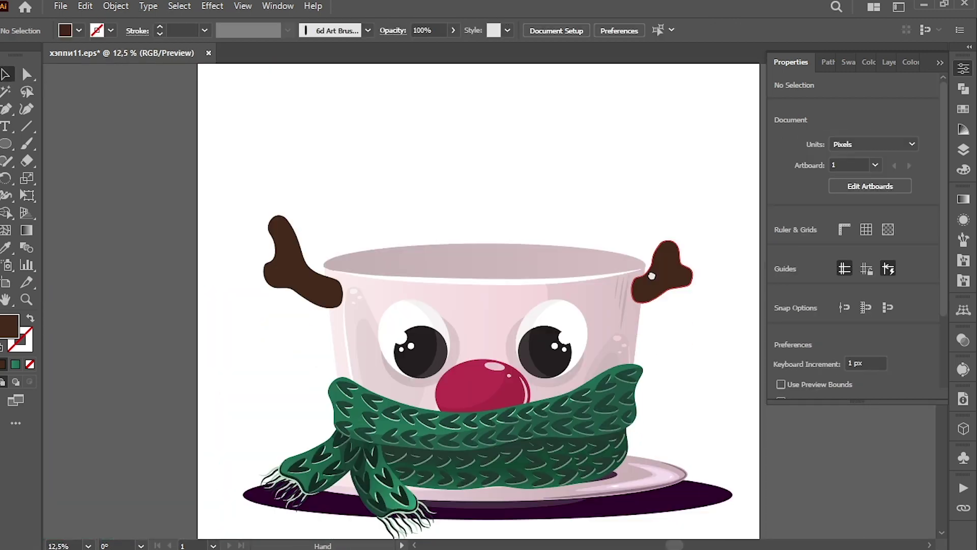
Draw a dark brown shadow along the left antler's underside with a rounded corner.
left_click(258, 166)
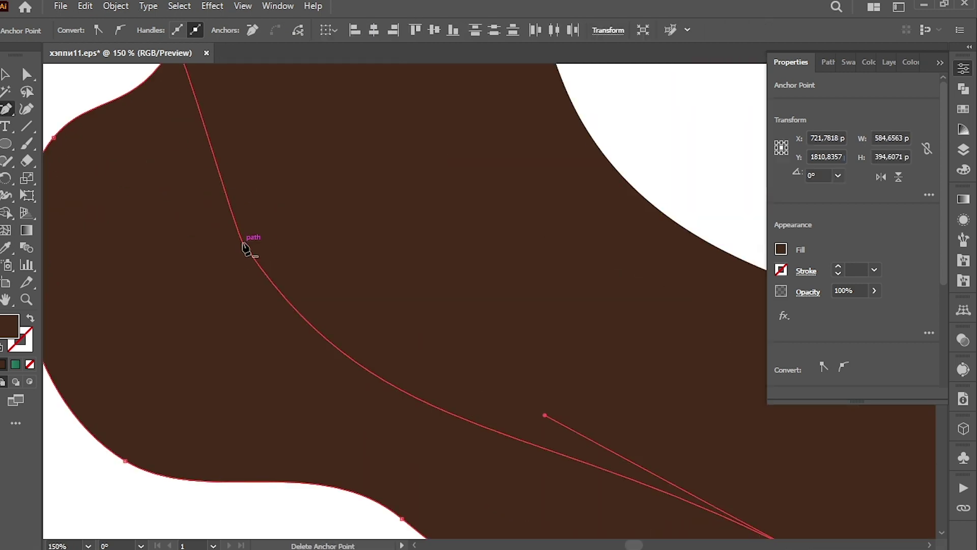
left_click_drag(203, 161, 293, 225)
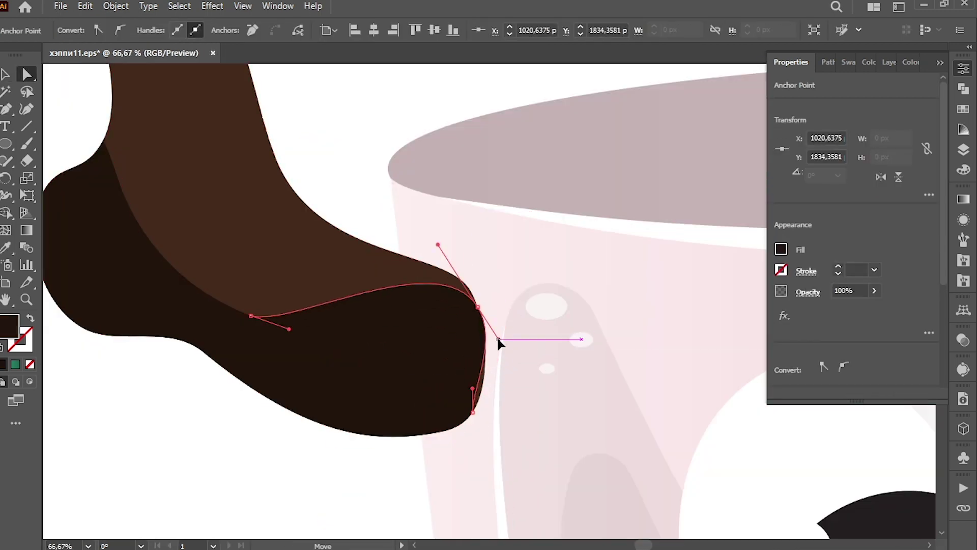
left_click_drag(417, 284, 418, 322)
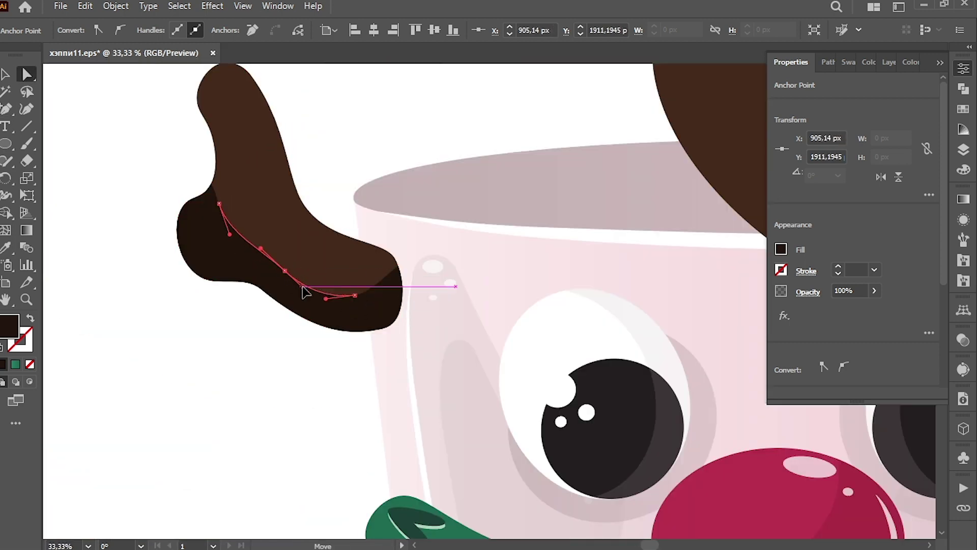
left_click(159, 296)
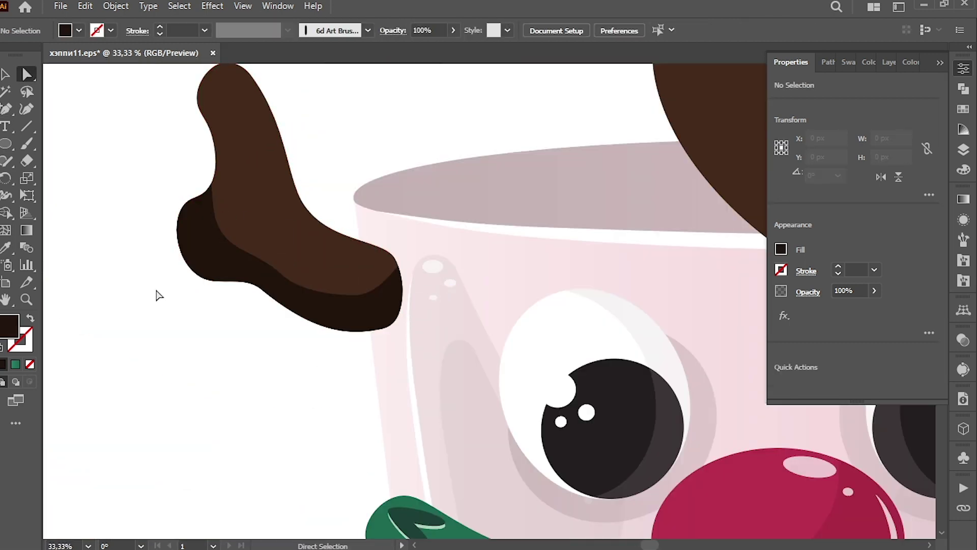
left_click_drag(196, 209, 253, 265)
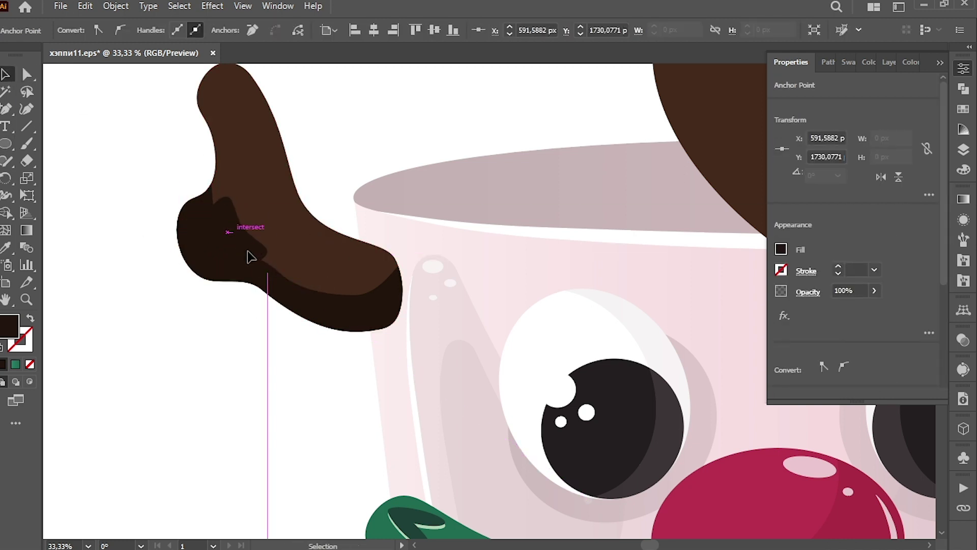
left_click(231, 255)
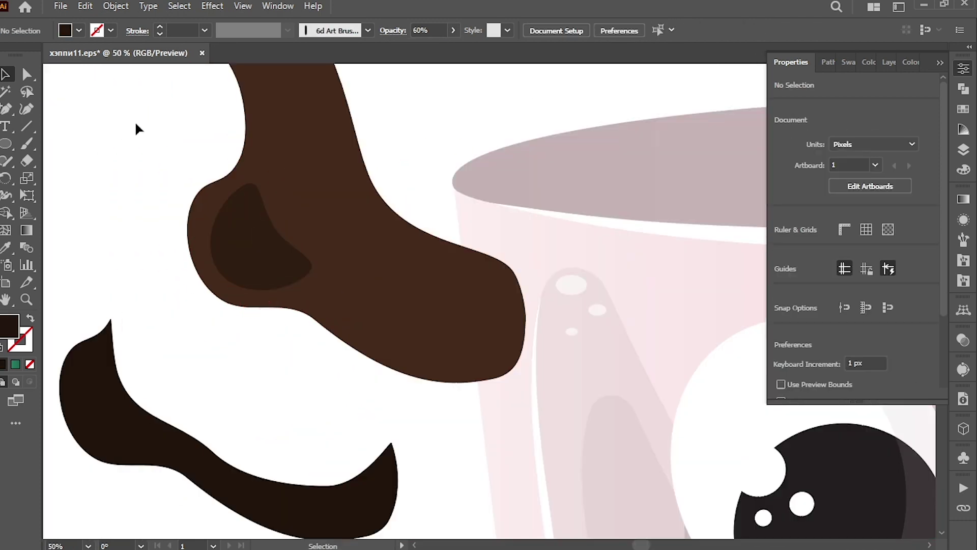
Add a small highlight circle beside the dark spot on the antler knob.
left_click(283, 262)
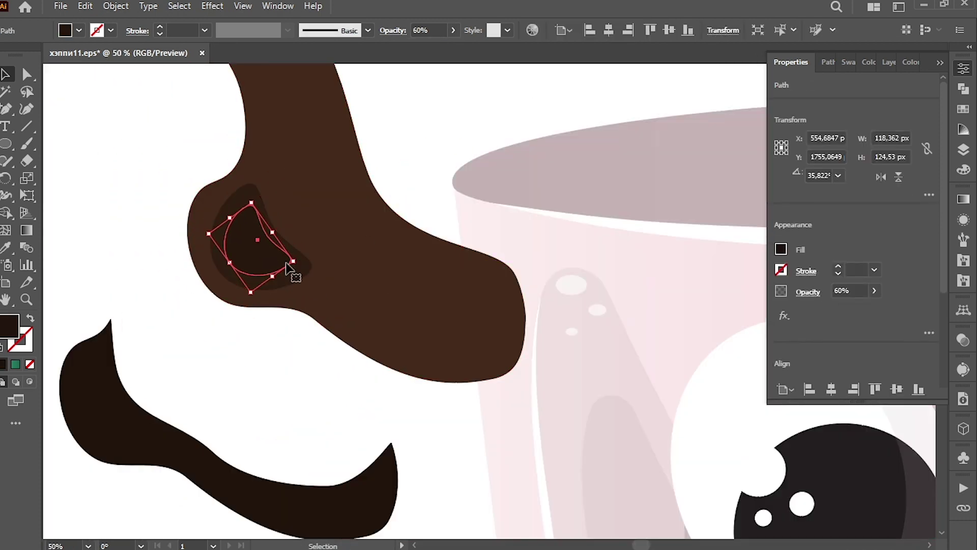
mouse_move(165, 206)
left_mouse_down()
mouse_move(247, 241)
mouse_move(209, 257)
left_mouse_up()
key("ctrl+plus")
key("ctrl+plus")
key("ctrl+plus")
key("ctrl+minus")
Draw a dark ellipse at the antler tip and reshape it along the tip.
left_click_drag(398, 303, 500, 338)
key("a")
left_click(449, 321)
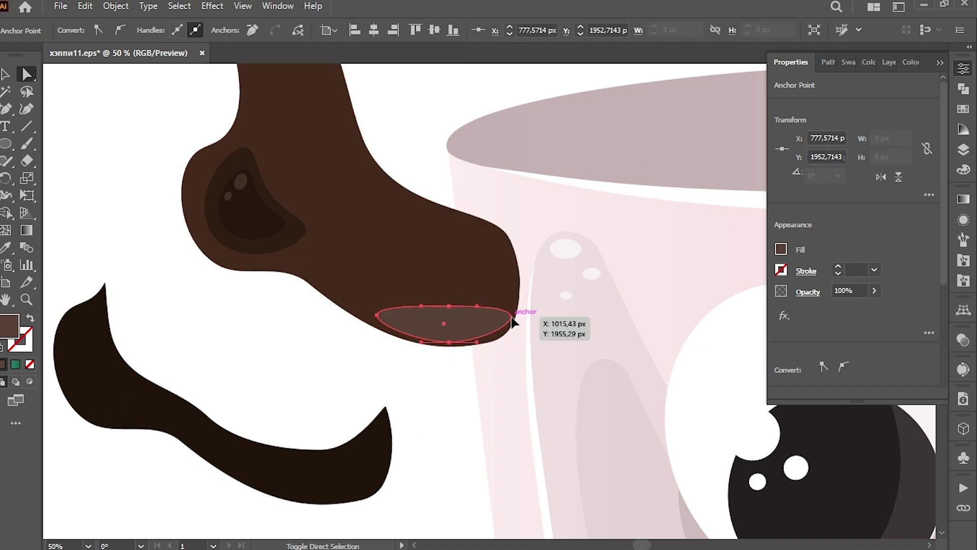
left_click_drag(512, 318, 511, 311)
left_click(493, 334)
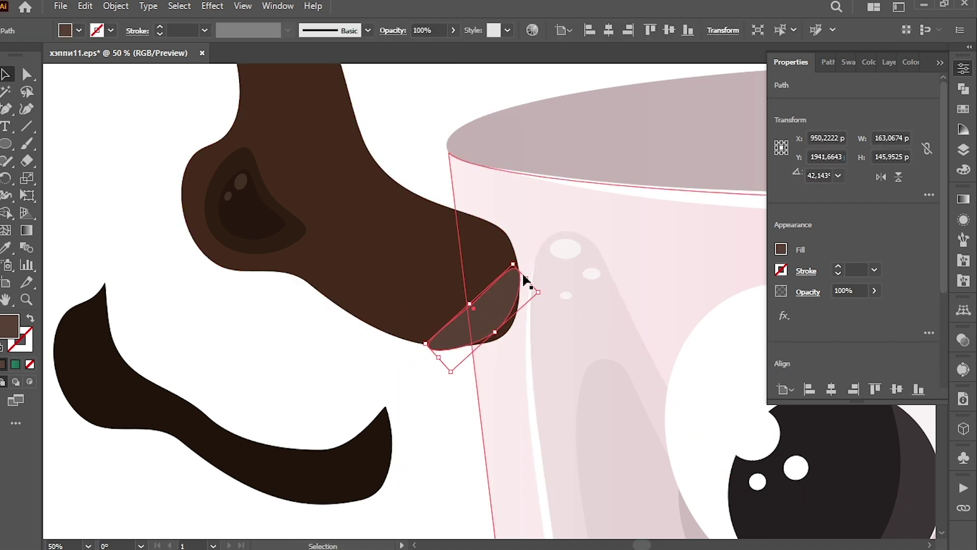
left_click(493, 322)
key("ctrl+plus")
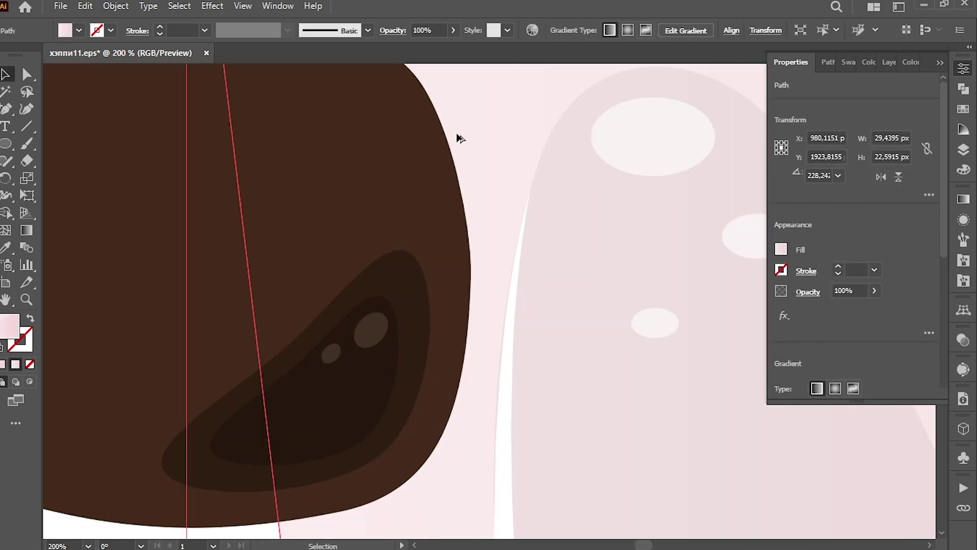
mouse_move(224, 330)
left_mouse_down()
mouse_move(253, 296)
mouse_move(264, 364)
left_mouse_up()
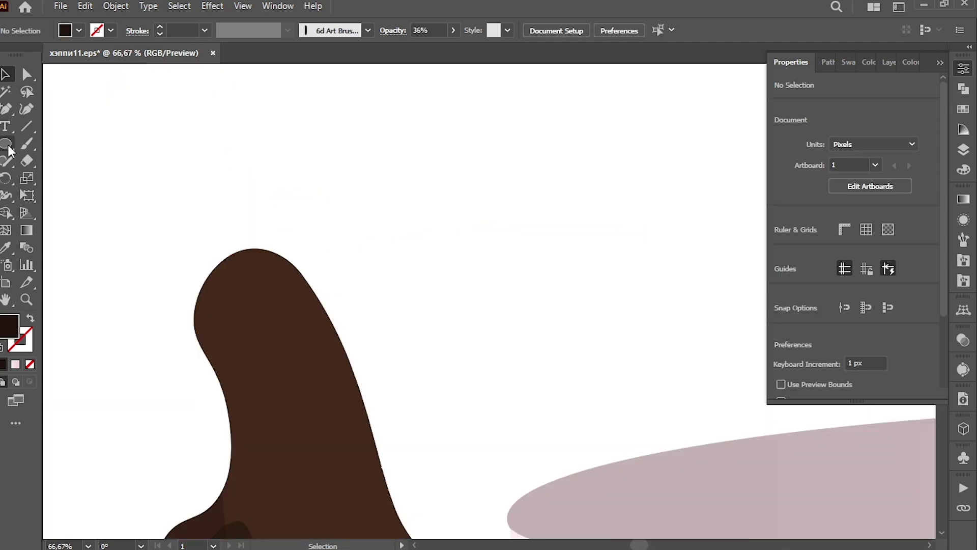
Draw light pink highlight ellipses with small white glints on the antler.
left_click_drag(247, 263, 297, 286)
double_click(9, 326)
left_click(932, 131)
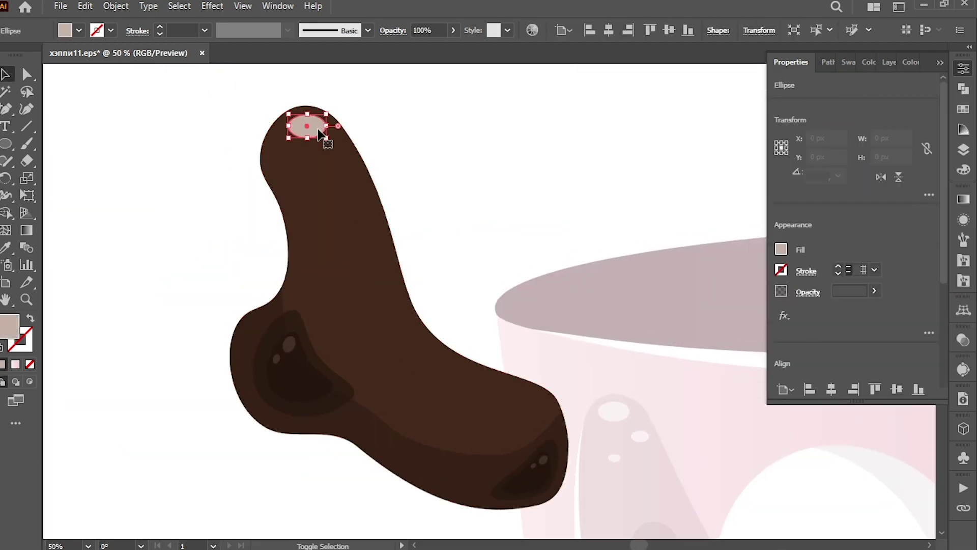
left_click_drag(304, 187, 340, 207)
key("ctrl+plus")
key("ctrl+plus")
key("ctrl+plus")
left_click_drag(231, 194, 270, 231)
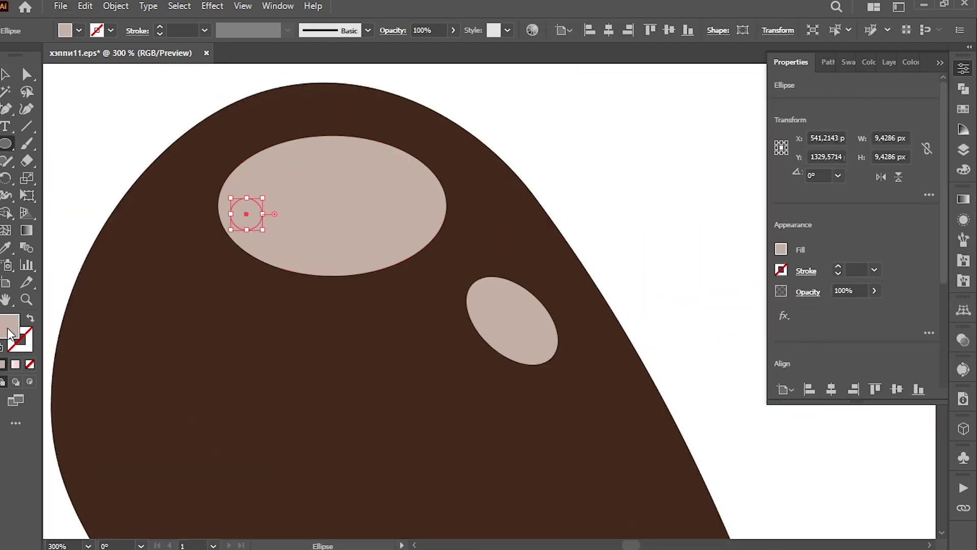
mouse_move(487, 258)
left_mouse_down()
mouse_move(497, 305)
mouse_move(482, 289)
left_mouse_up()
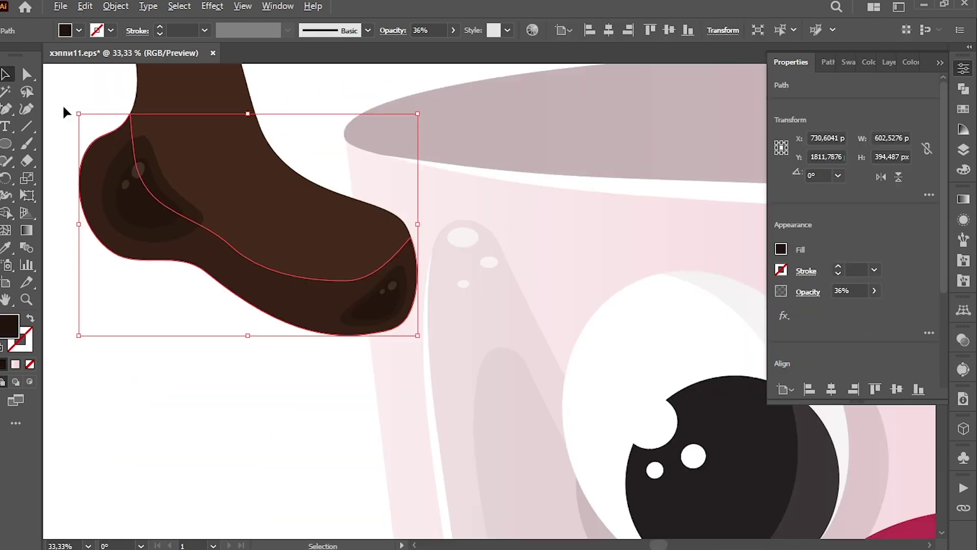
Reshape the antler's translucent dark shading by dragging its anchors and handles.
left_click_drag(159, 96, 163, 78)
key("ctrl+plus")
key("ctrl+plus")
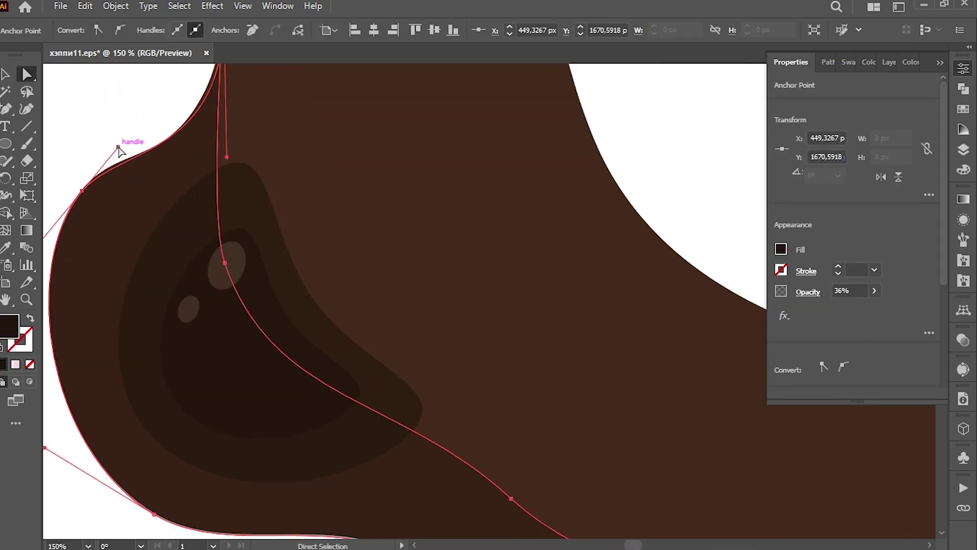
left_click_drag(147, 156, 148, 156)
key("ctrl+plus")
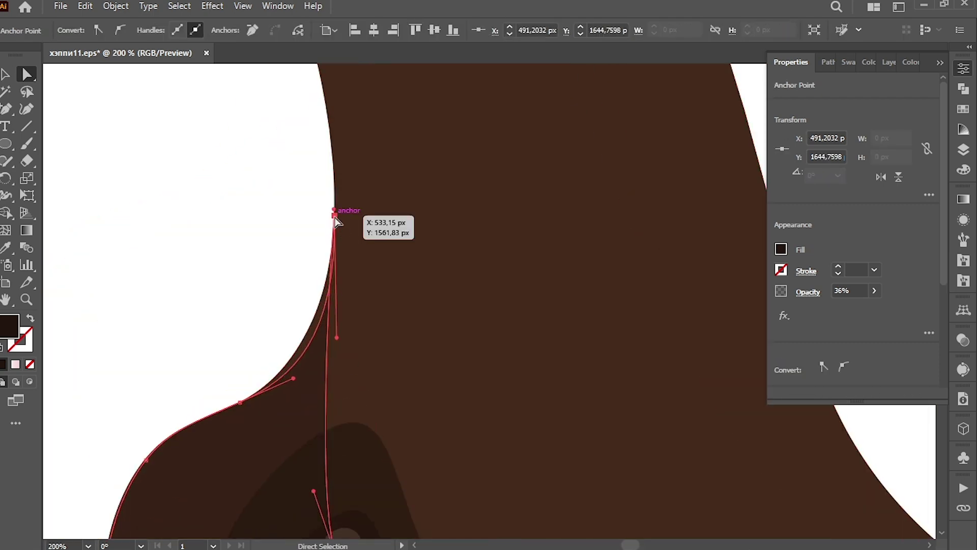
left_click_drag(336, 219, 335, 219)
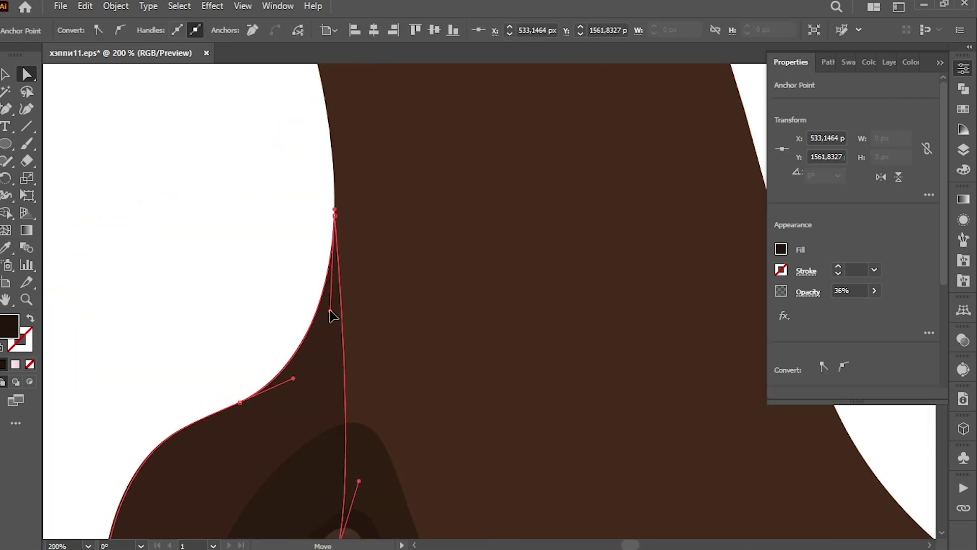
key("ctrl+minus")
mouse_move(358, 302)
left_mouse_down()
mouse_move(367, 288)
mouse_move(541, 469)
left_mouse_up()
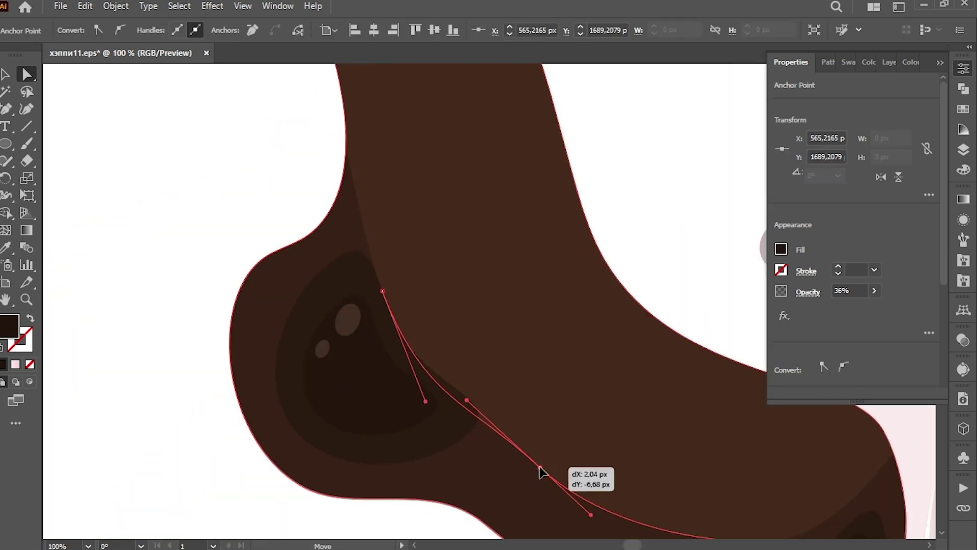
key("v")
key("ctrl+minus")
key("ctrl+minus")
key("ctrl+minus")
key("ctrl+plus")
key("ctrl+shift+a")
Check the inner shading fill and slide the large shading path's points up the antler.
left_click(356, 379)
double_click(9, 325)
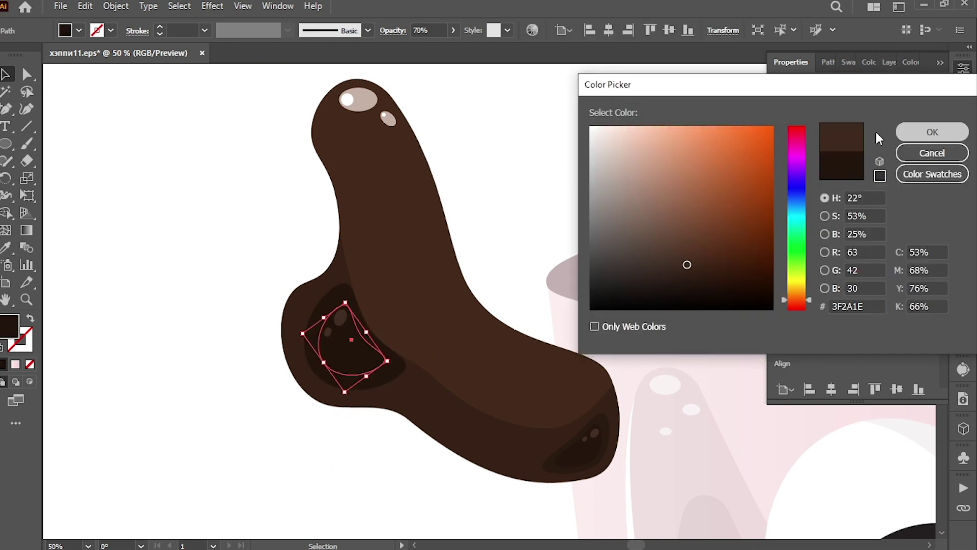
key("Escape")
key("a")
key("ctrl+plus")
left_click(334, 299)
left_click_drag(335, 300, 313, 220)
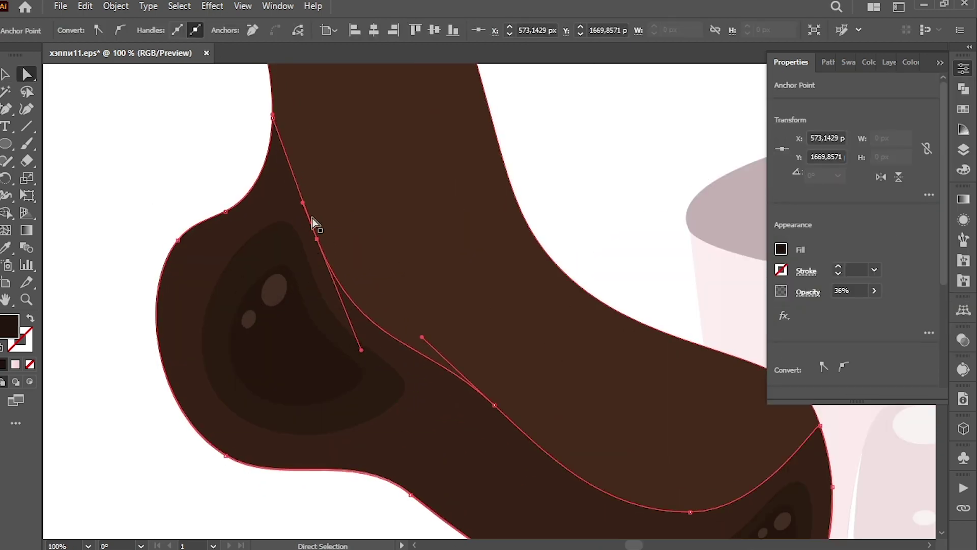
key("ctrl+minus")
left_click(571, 418)
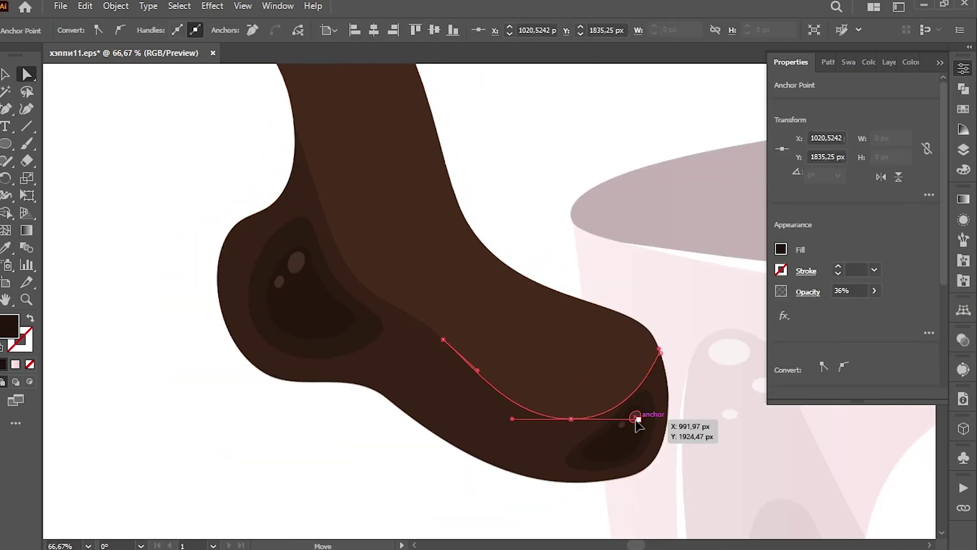
key("ctrl+shift+a")
Confirm the inner shading colour and move the brown antler shape down into place.
double_click(9, 326)
key("Escape")
key("ctrl+minus")
key("ctrl+minus")
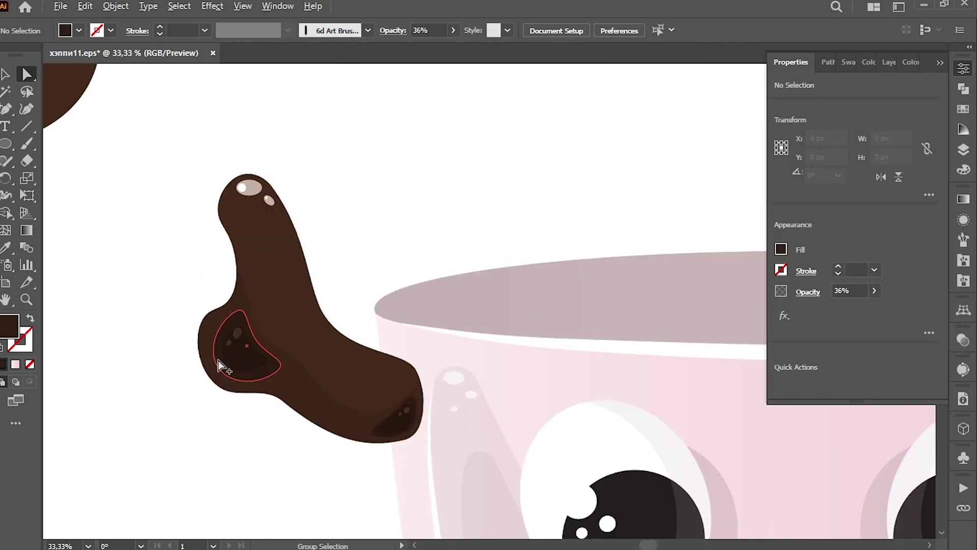
key("ctrl+minus")
key("ctrl+minus")
key("ctrl+minus")
key("v")
mouse_move(552, 217)
left_mouse_down()
mouse_move(543, 275)
mouse_move(514, 224)
mouse_move(577, 209)
left_mouse_up()
key("ctrl+plus")
key("ctrl+plus")
key("ctrl+plus")
key("ctrl+plus")
key("ctrl+plus")
key("a")
key("ctrl+shift+a")
scroll(523, 425, "down", 3)
scroll(522, 425, "left", 2)
key("ctrl+minus")
key("ctrl+minus")
key("ctrl+minus")
key("ctrl+minus")
key("ctrl+minus")
Move, scale and rotate the dark shading shape onto the right antler.
left_click(186, 157)
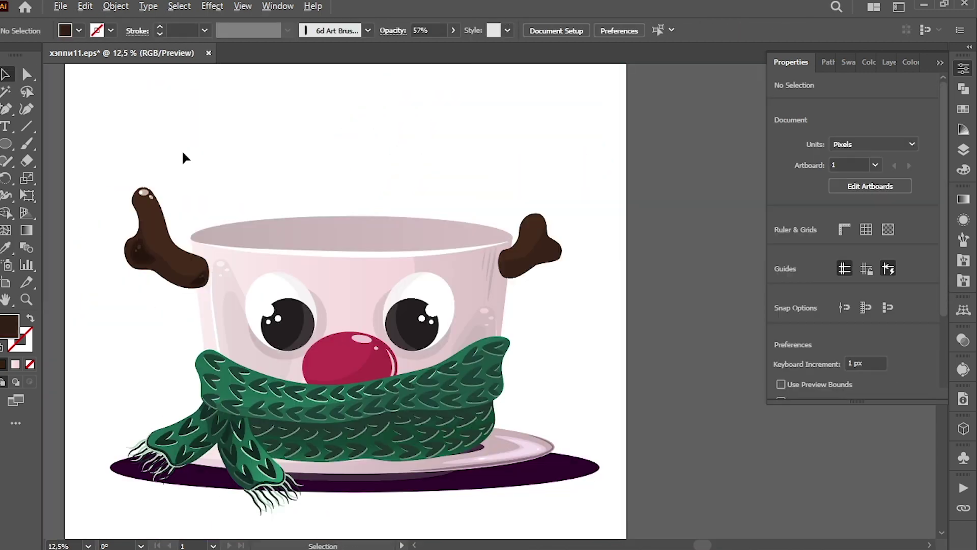
left_click(137, 254)
key("ctrl+plus")
key("ctrl+plus")
key("ctrl+plus")
left_click(371, 500)
left_click_drag(371, 500, 651, 264)
left_click_drag(690, 190, 660, 219)
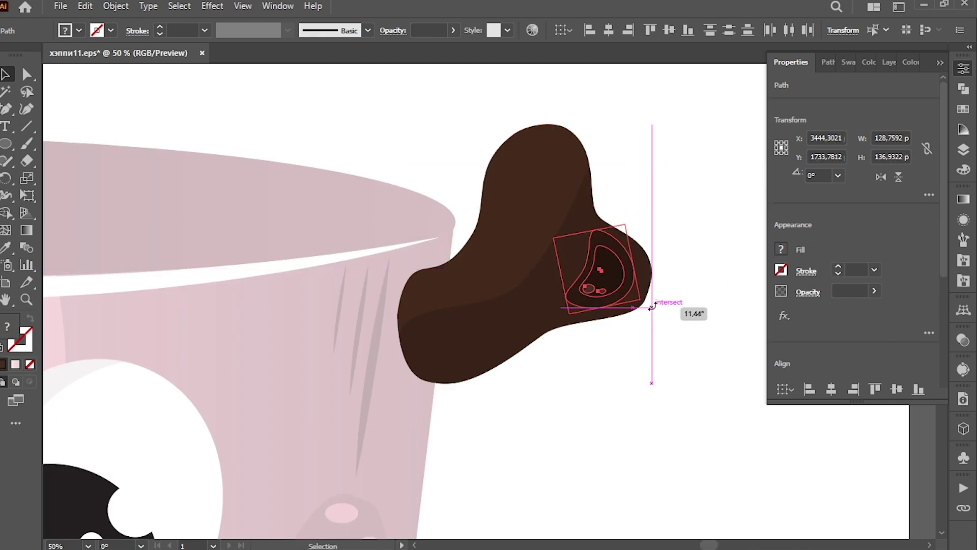
left_click_drag(623, 284, 623, 284)
Place a small glint oval within the right antler's shading.
key("ctrl+plus")
key("ctrl+minus")
key("ctrl+minus")
key("ctrl+minus")
key("ctrl+plus")
key("ctrl+plus")
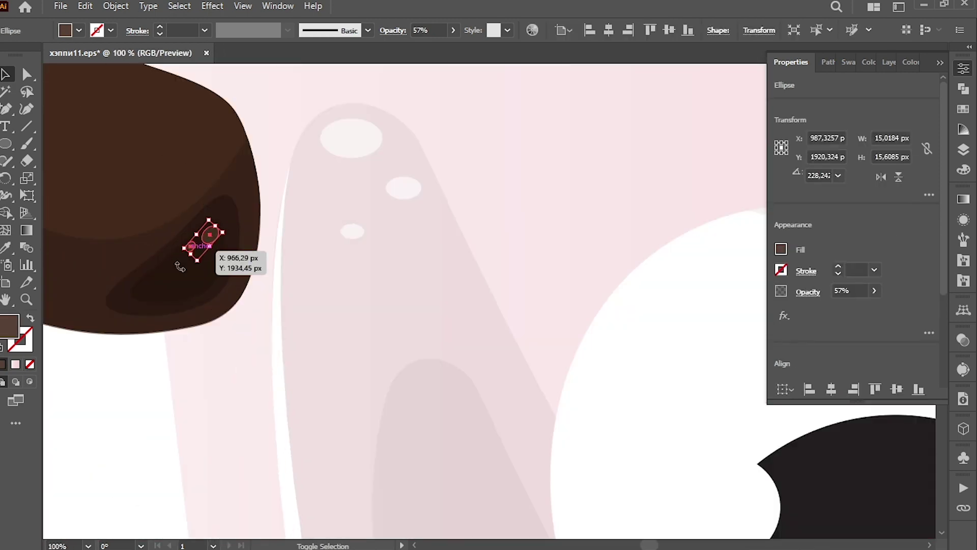
key("ctrl+plus")
key("ctrl+plus")
key("ctrl+plus")
mouse_move(616, 318)
left_mouse_down()
mouse_move(360, 185)
mouse_move(419, 298)
left_mouse_up()
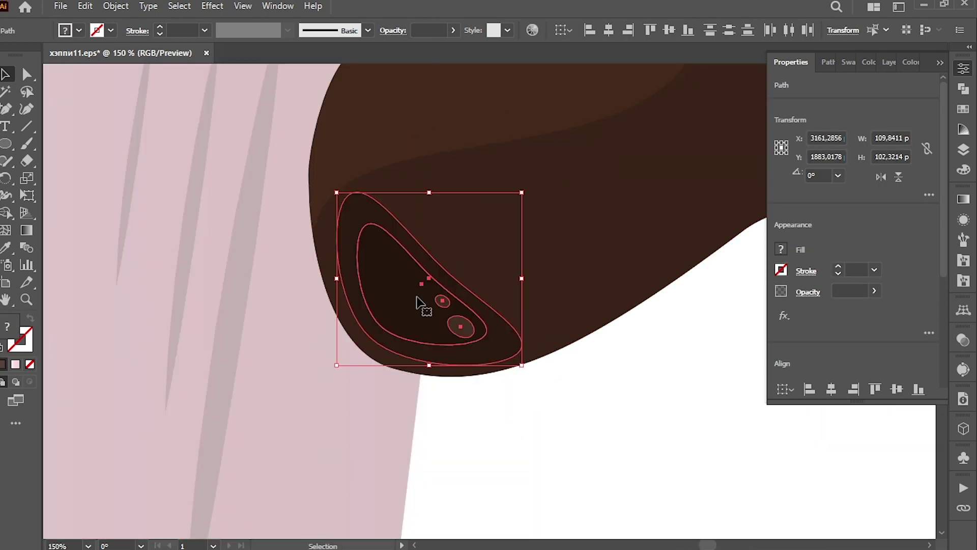
left_click(562, 386)
Raise the highlight oval and reshape the right antler's shading points.
key("ctrl+minus")
key("ctrl+minus")
key("ctrl+minus")
key("ctrl+plus")
key("ctrl+plus")
mouse_move(481, 222)
left_mouse_down()
mouse_move(479, 179)
mouse_move(514, 192)
left_mouse_up()
key("plus")
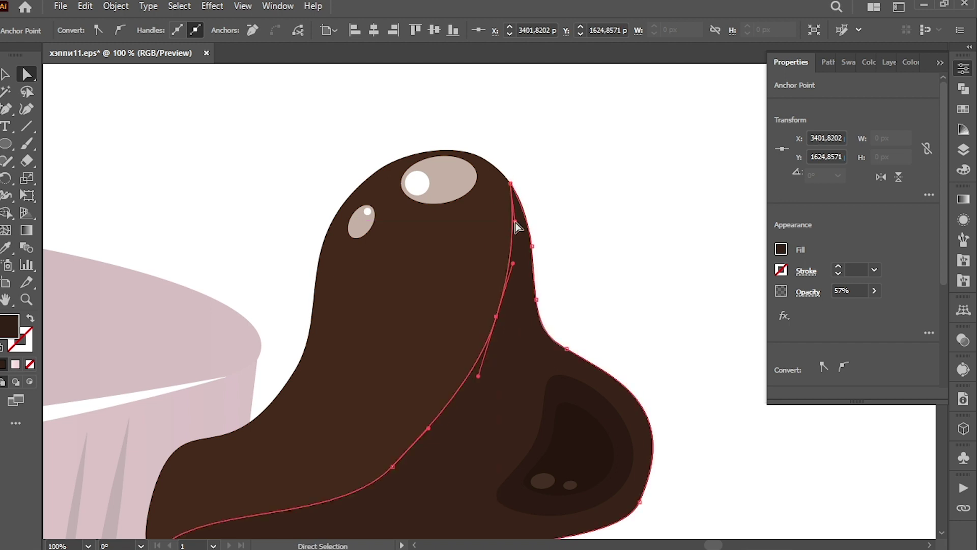
key("ctrl+minus")
key("ctrl+minus")
key("ctrl+plus")
left_click_drag(518, 312, 494, 339)
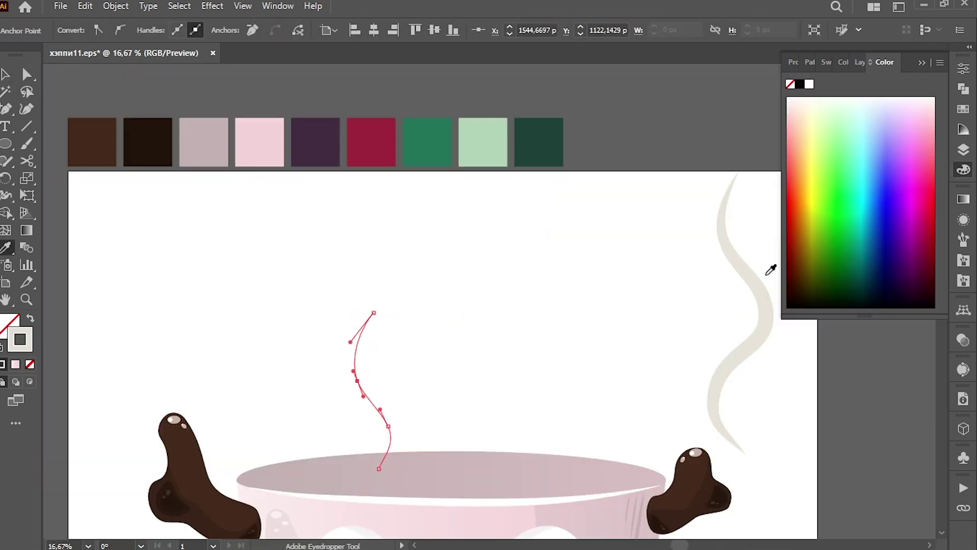
Make the line a beige steam wisp with a 100 pt tapered stroke and duplicate it alongside.
left_click(768, 272)
key("v")
left_click(806, 270)
left_click_drag(463, 414, 490, 416)
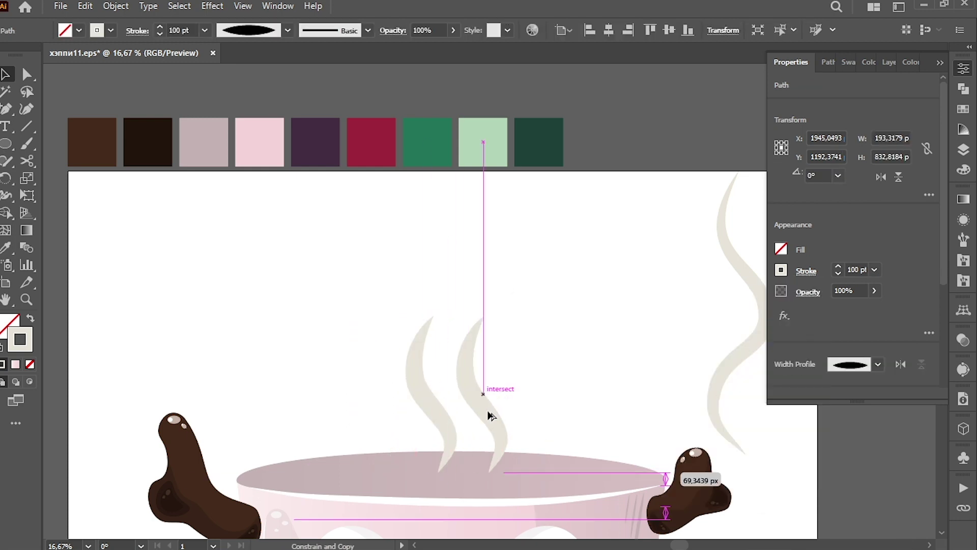
Reshape the right steam wisp's curve by moving its anchor points.
scroll(376, 405, "down", 1)
left_click(484, 419)
key("a")
scroll(466, 402, "up", 1)
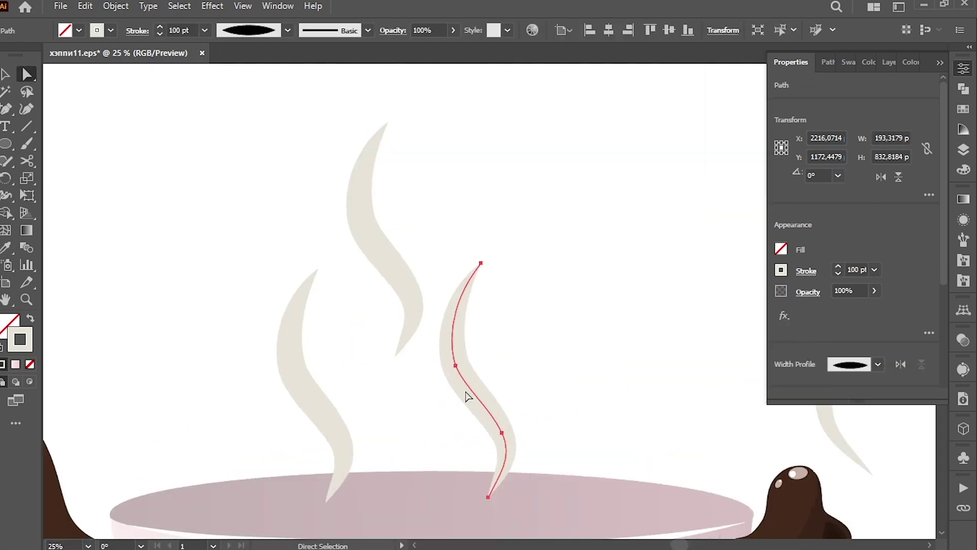
key("a")
left_click_drag(472, 365, 480, 363)
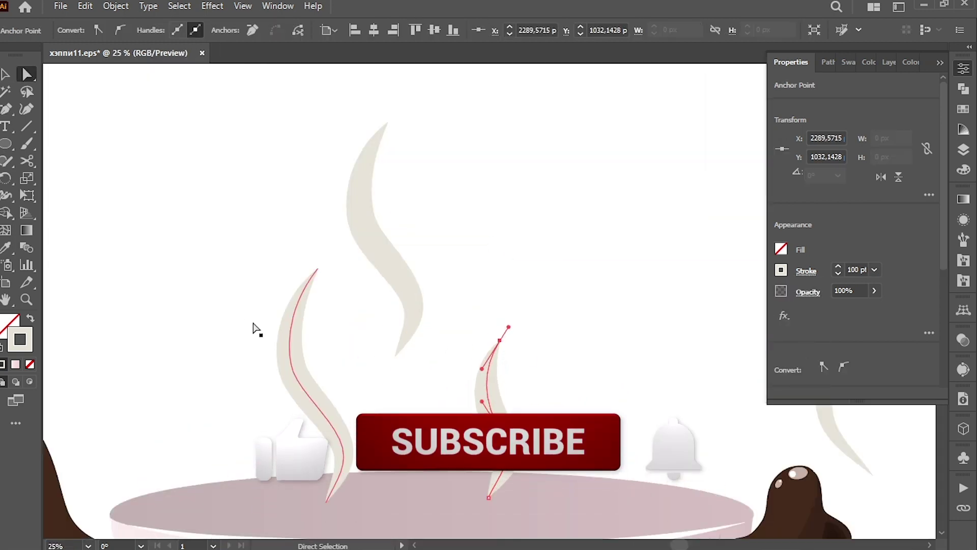
key("v")
Position a third wisp above the cup and draw a dark brown coffee ellipse inside the rim.
mouse_move(368, 404)
left_mouse_down()
mouse_move(366, 379)
mouse_move(374, 404)
left_mouse_up()
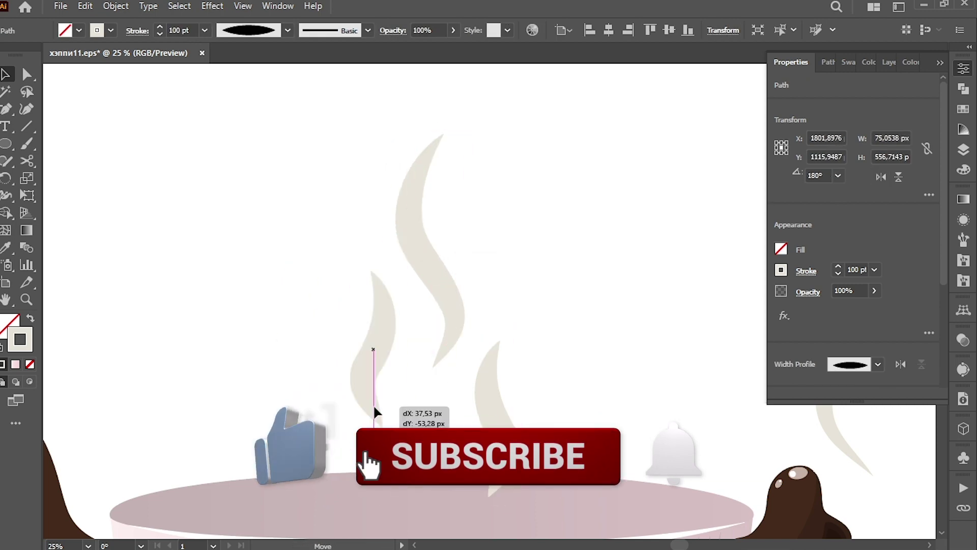
scroll(543, 331, "down", 2)
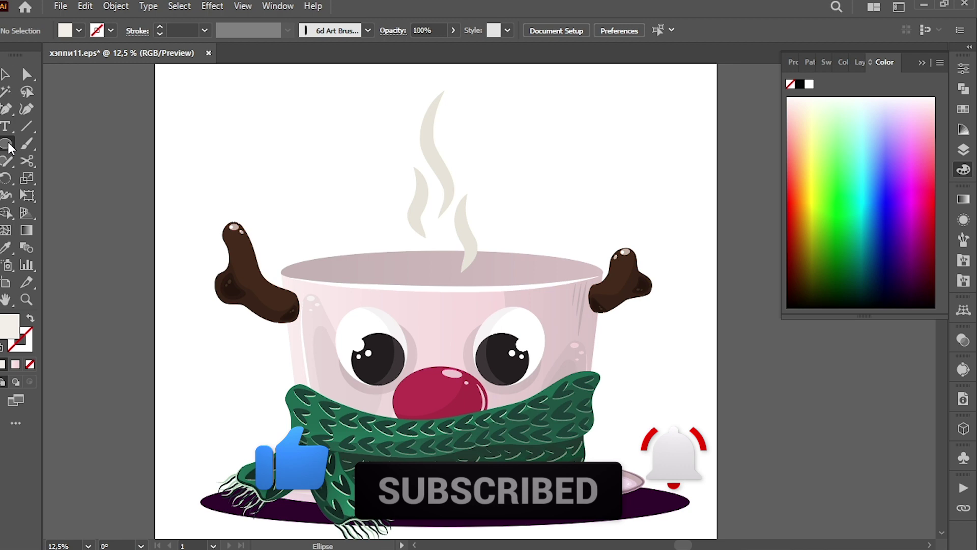
left_click_drag(283, 260, 603, 304)
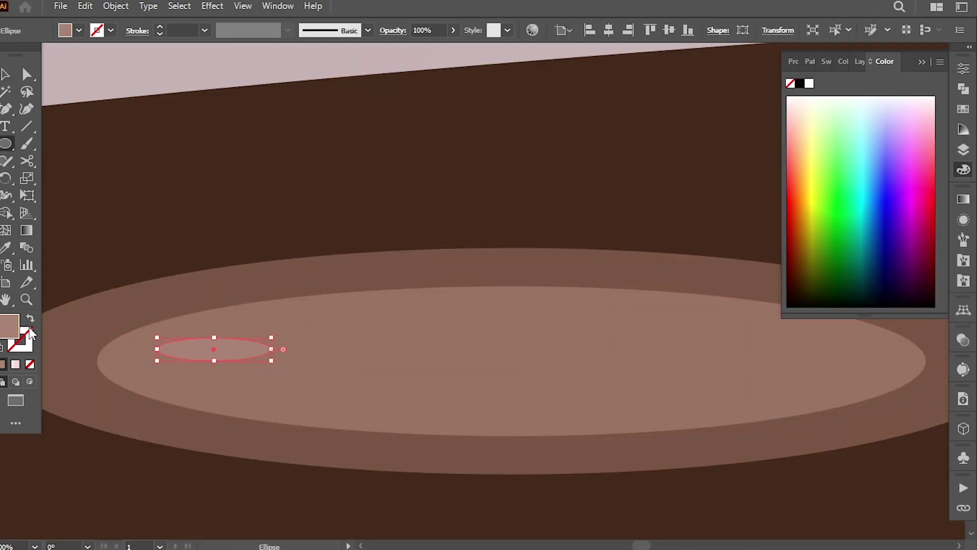
Fill the new coffee oval with near-white #F4F4F4 as a glint.
double_click(10, 325)
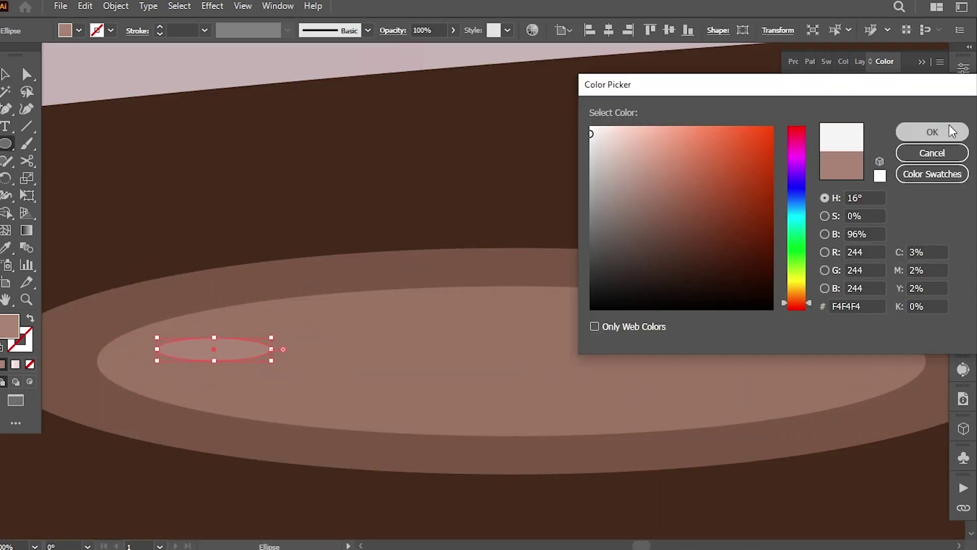
left_click(602, 142)
left_click(933, 131)
Reshape the glint, add a smaller second glint, and stretch the rim highlight rightward.
key("a")
left_click_drag(200, 335, 201, 333)
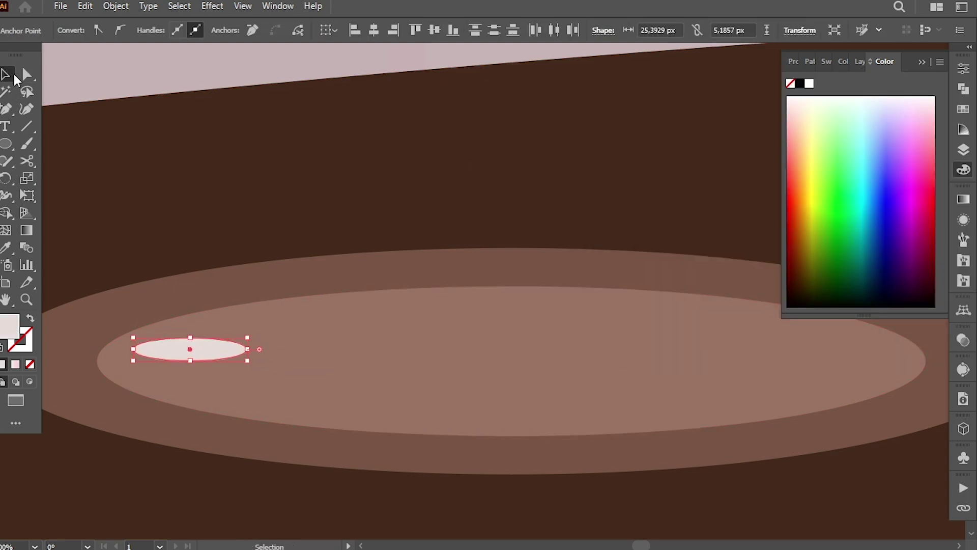
left_click_drag(304, 360, 301, 362)
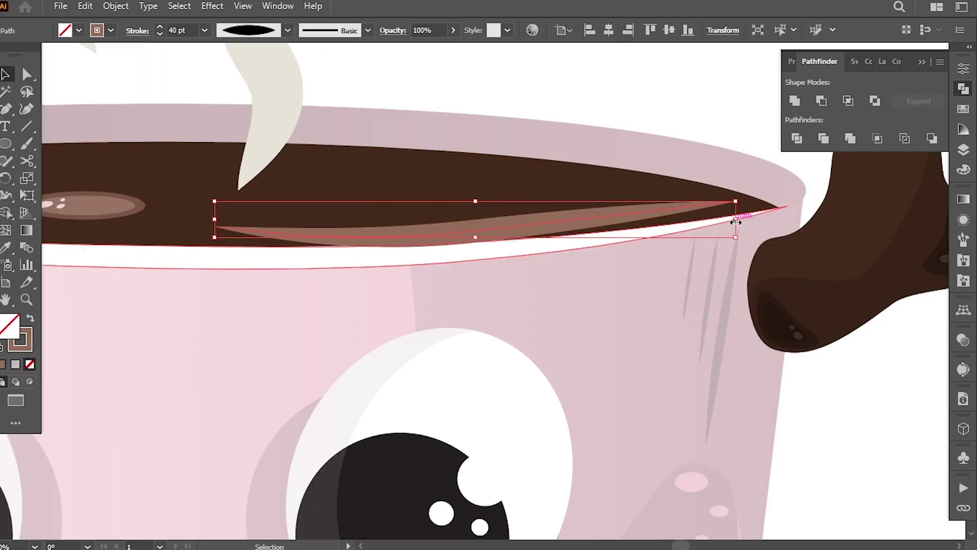
left_click_drag(196, 228, 268, 232)
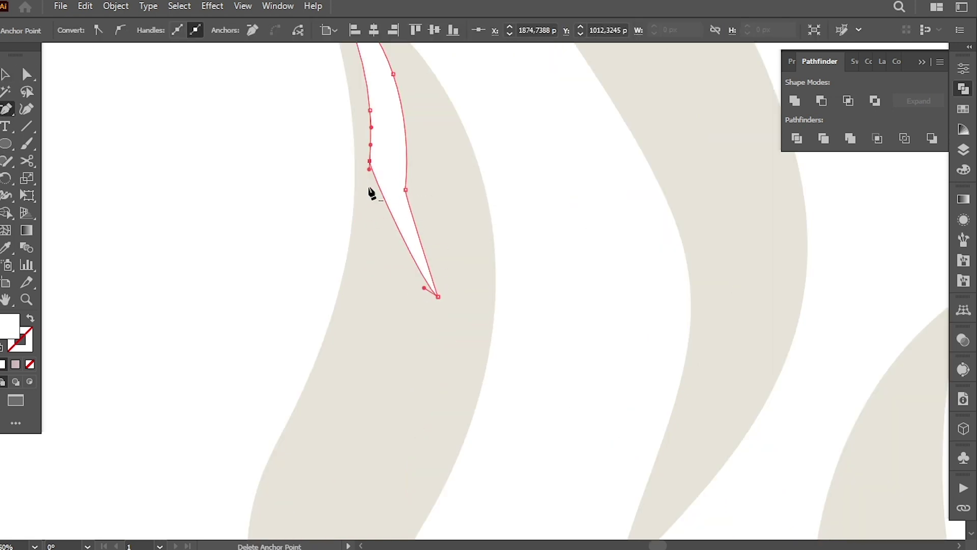
Drag the white sliver's bottom anchor so it tapers to a sharp point.
left_click_drag(438, 296, 356, 305)
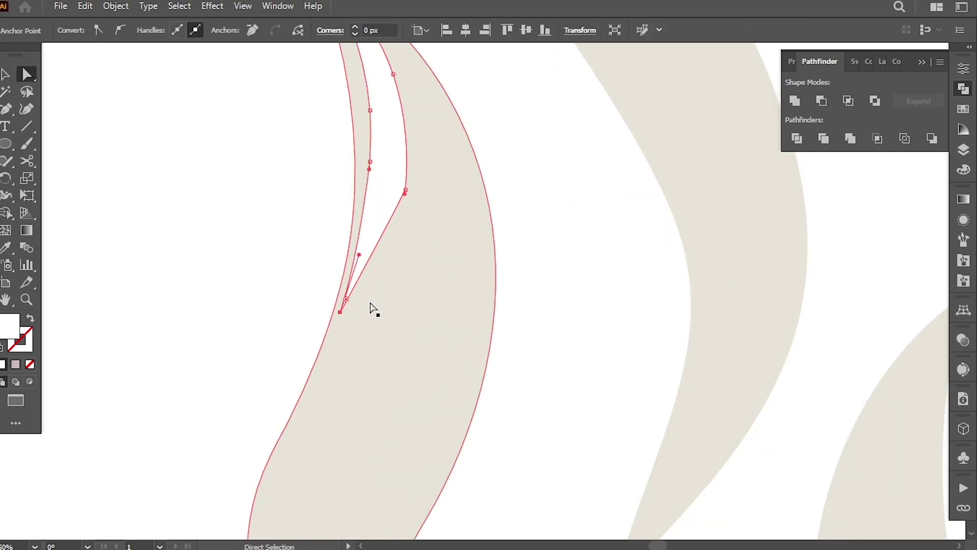
key("a")
scroll(385, 268, "up", 3)
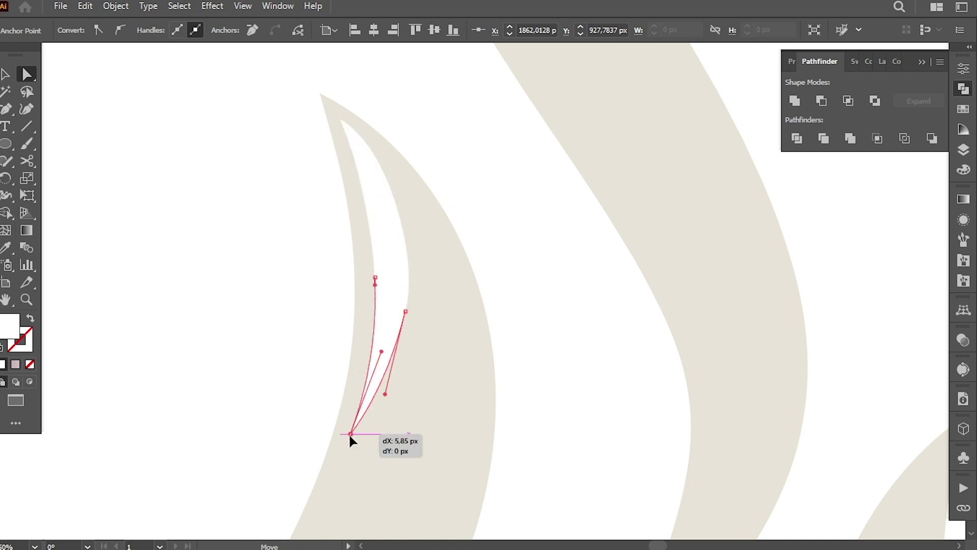